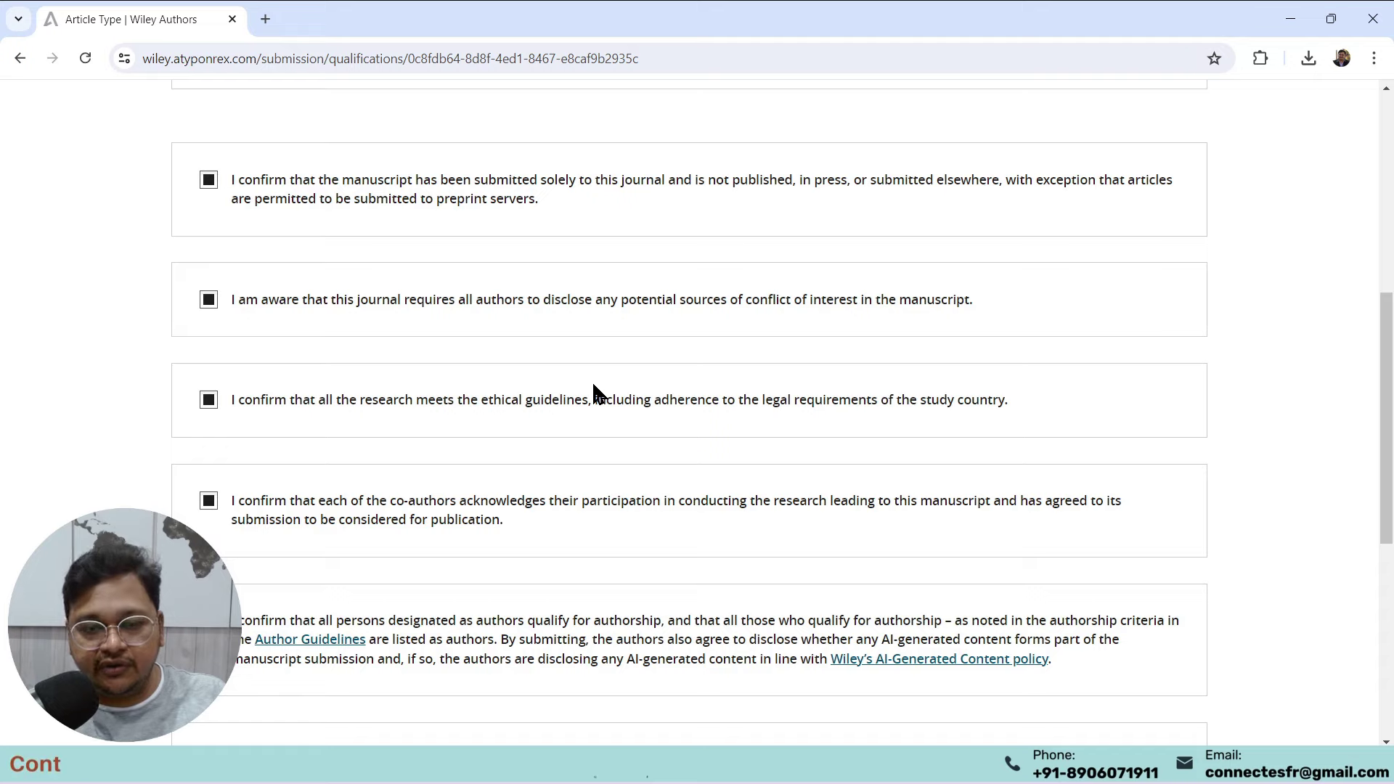
- Accept the declarations on the use of contact details and on the co-authors' agreement to the journal's licensing options
scroll(595, 396, "down", 4)
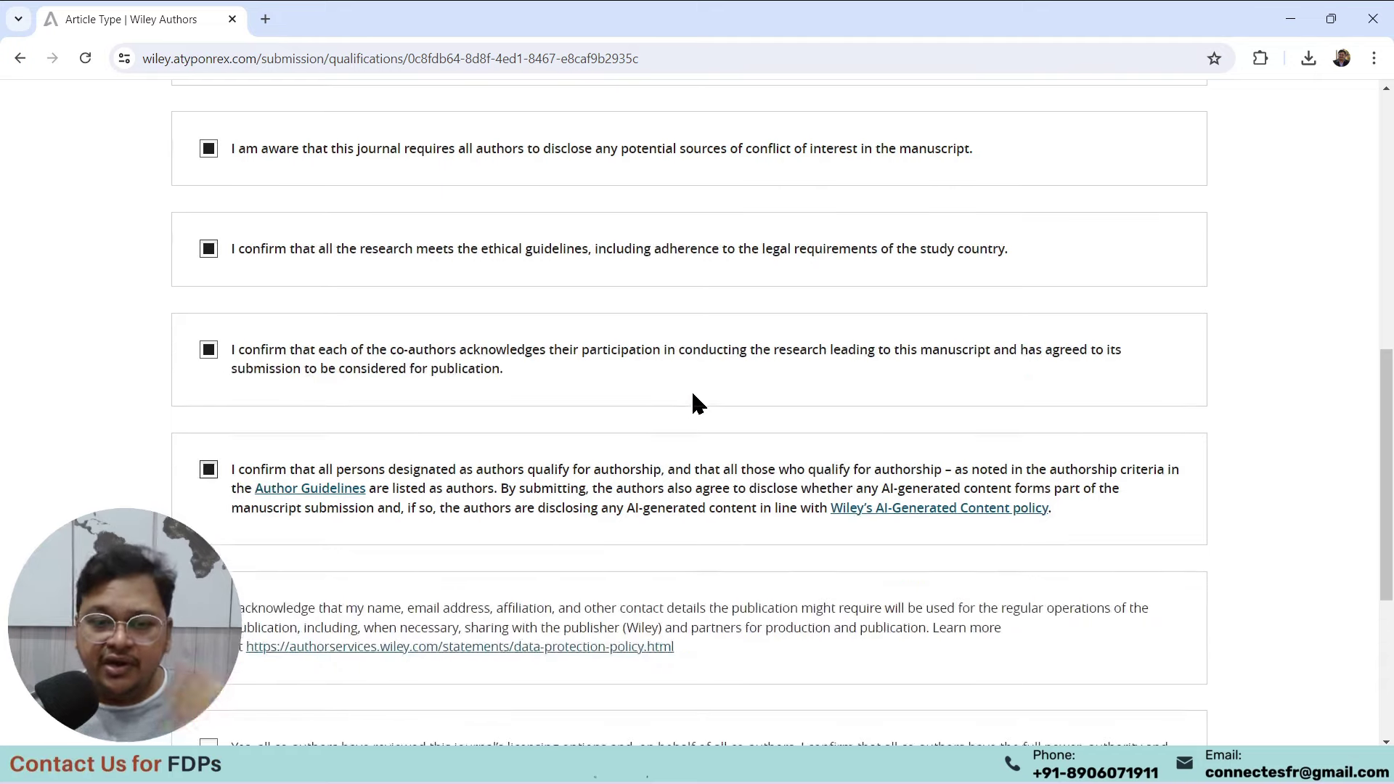
left_click(209, 460)
left_click(208, 596)
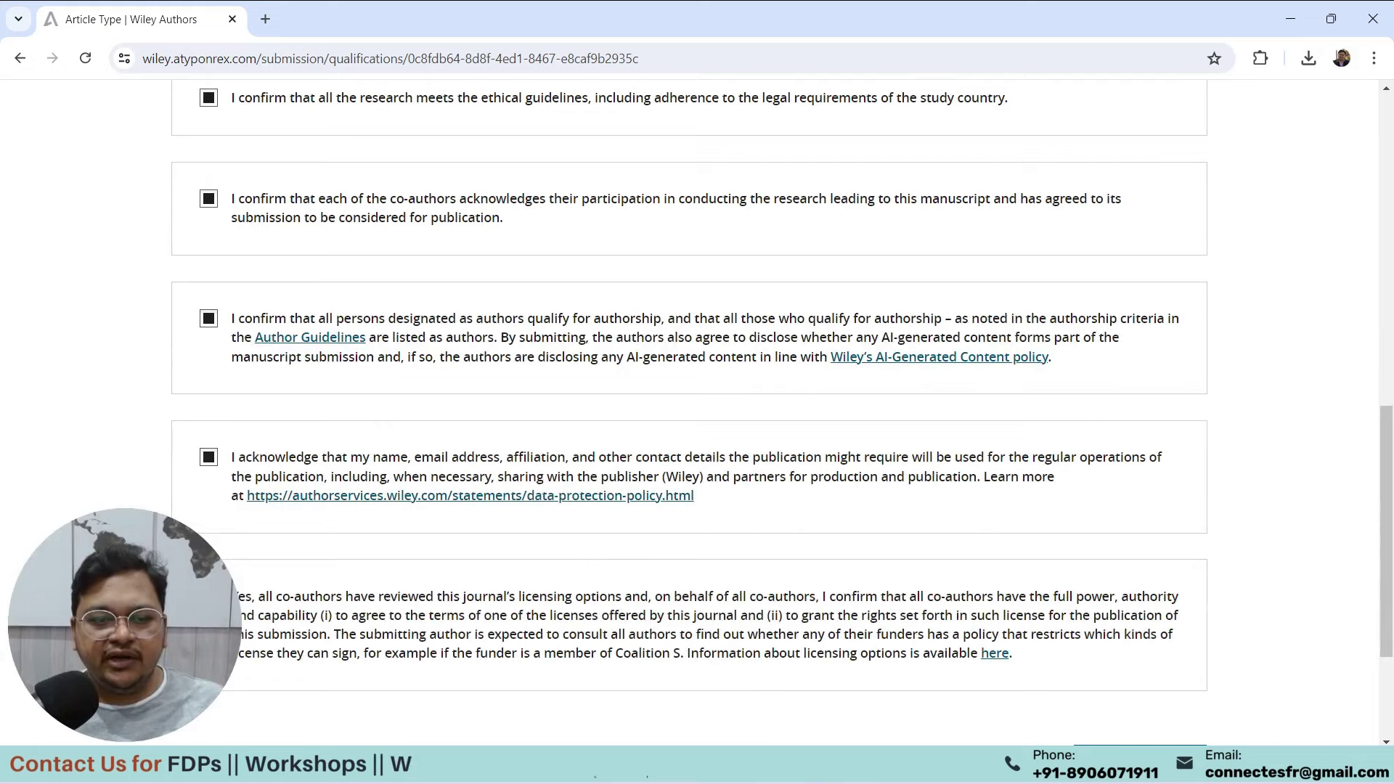
scroll(550, 348, "down", 3)
scroll(847, 460, "up", 2)
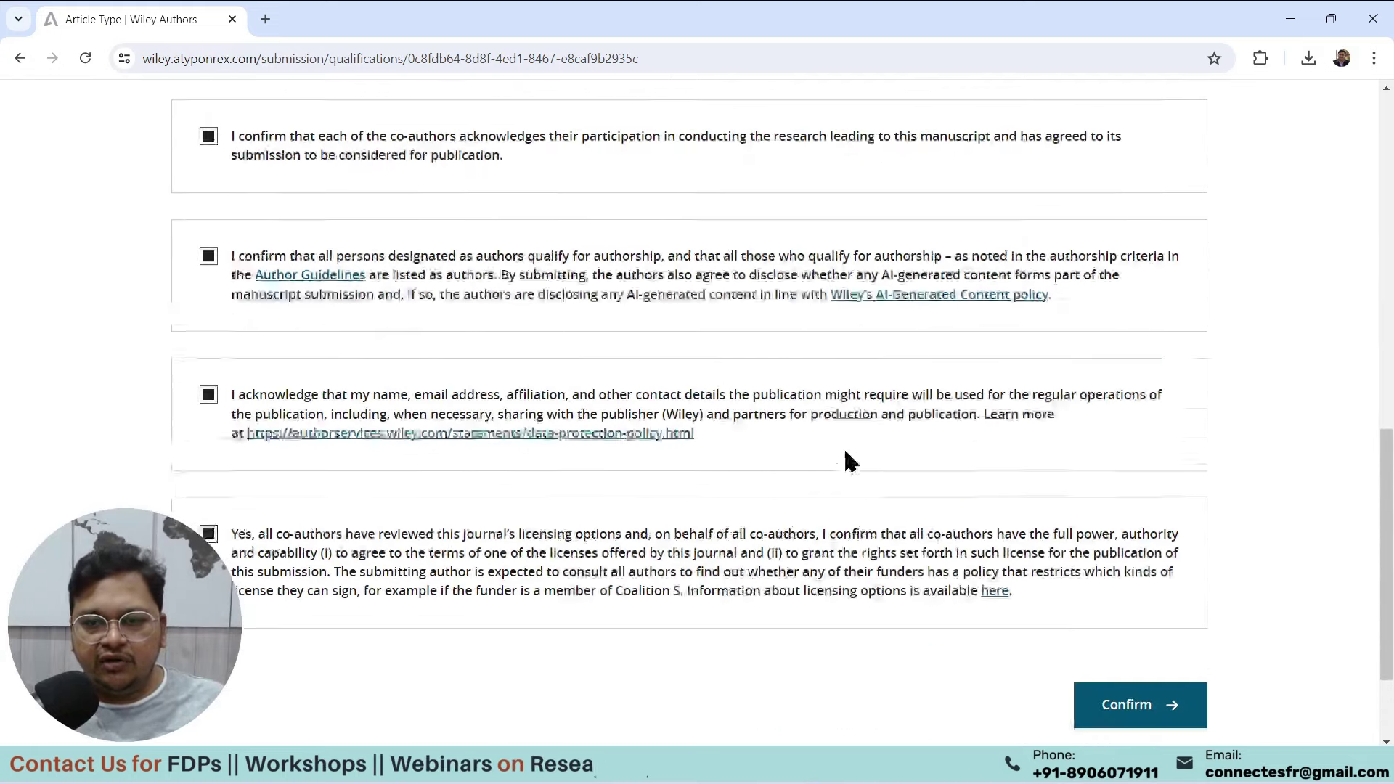
scroll(1183, 507, "down", 2)
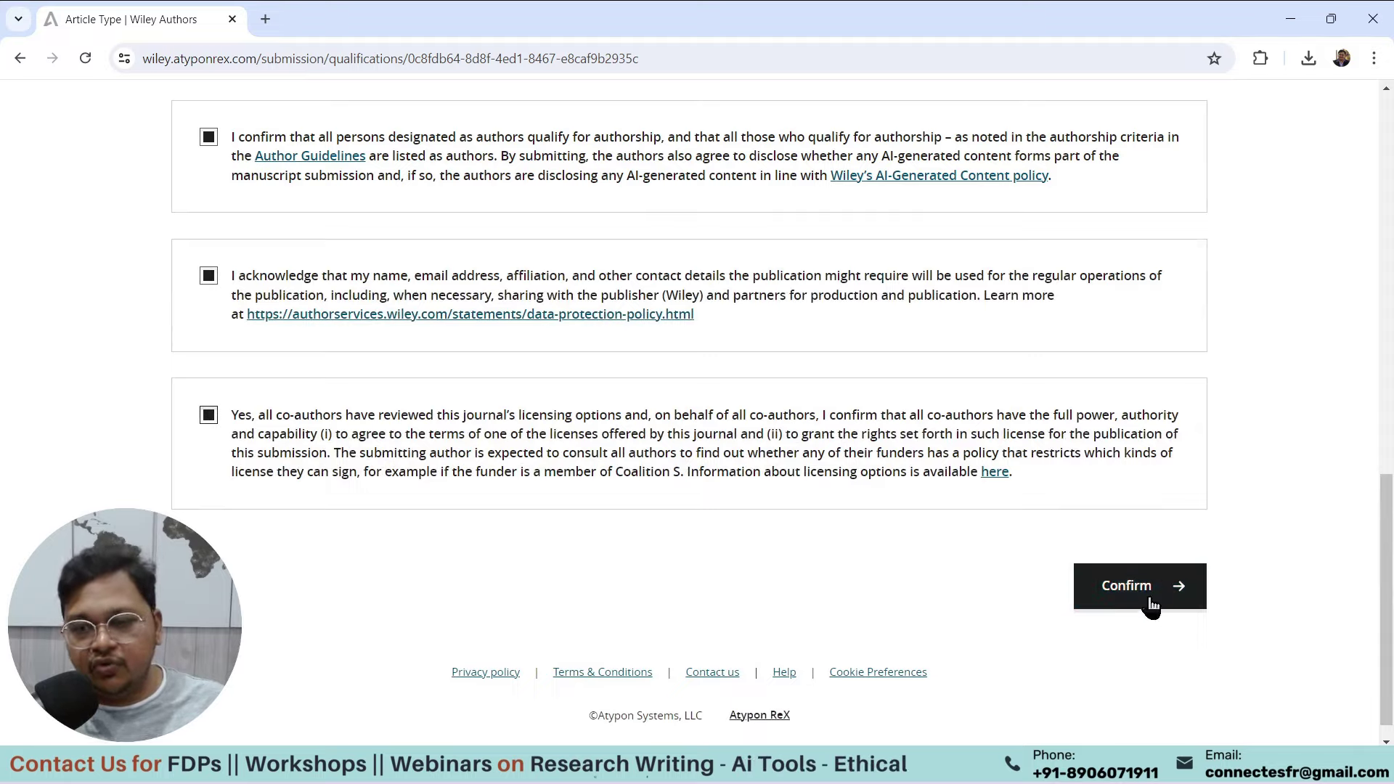
- Review the accepted submission declarations and confirm them to complete the article type stage
scroll(778, 486, "up", 2)
scroll(778, 485, "up", 2)
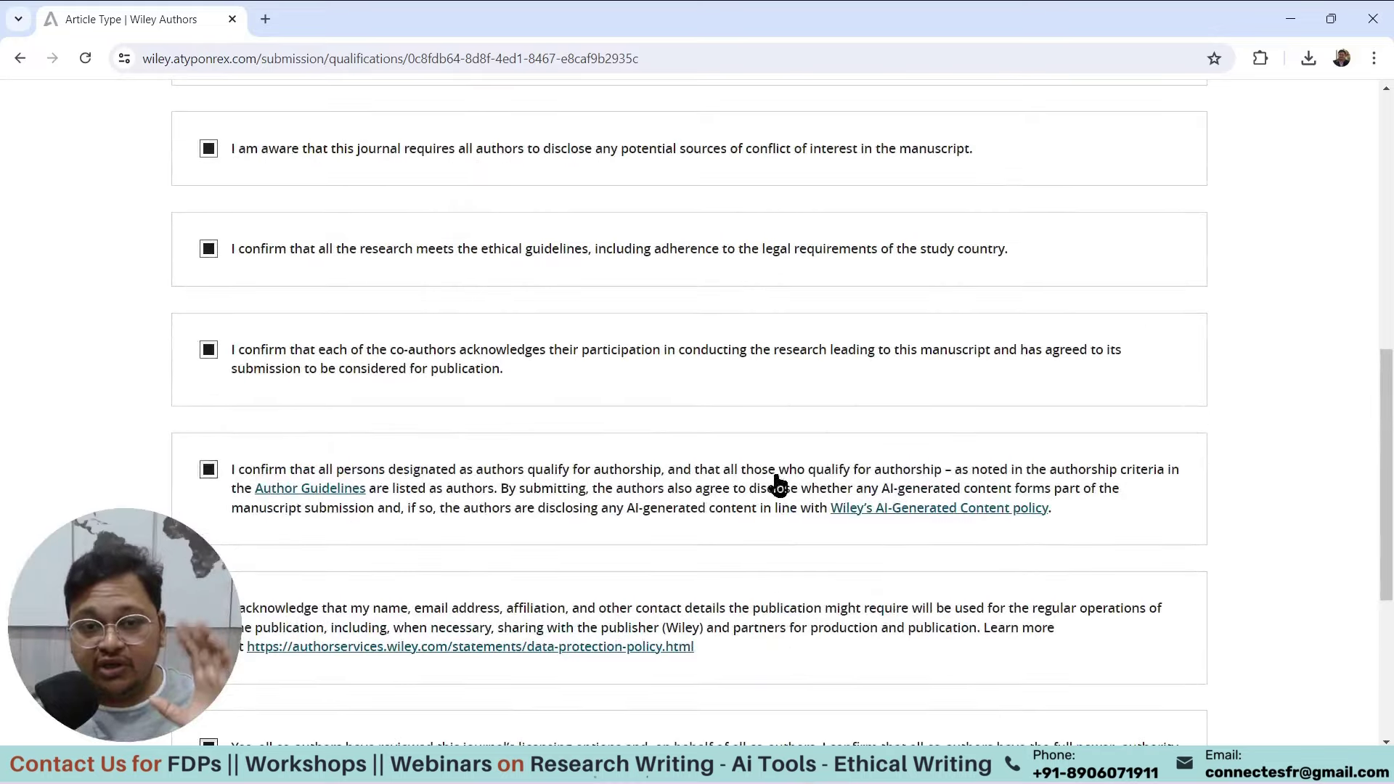
scroll(922, 473, "down", 3)
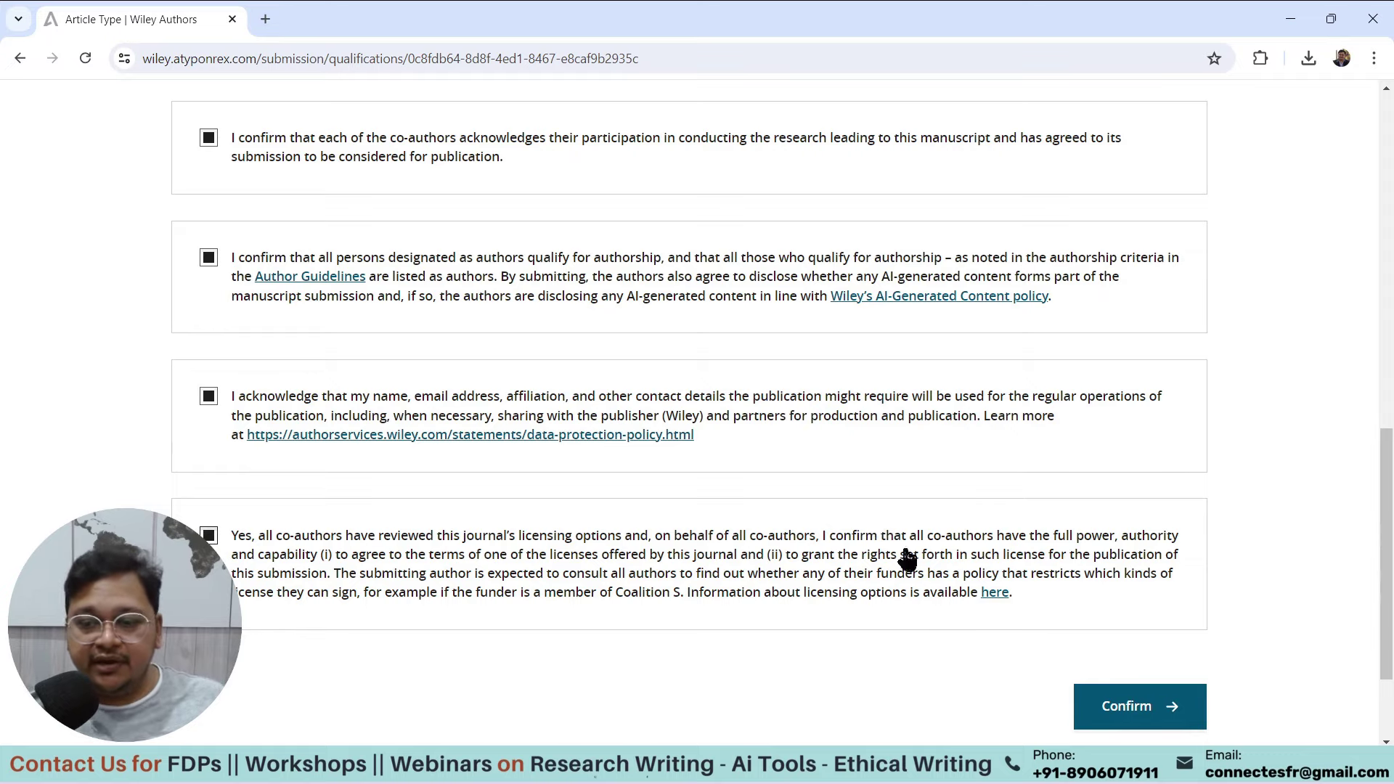
scroll(903, 554, "down", 2)
left_click(1127, 603)
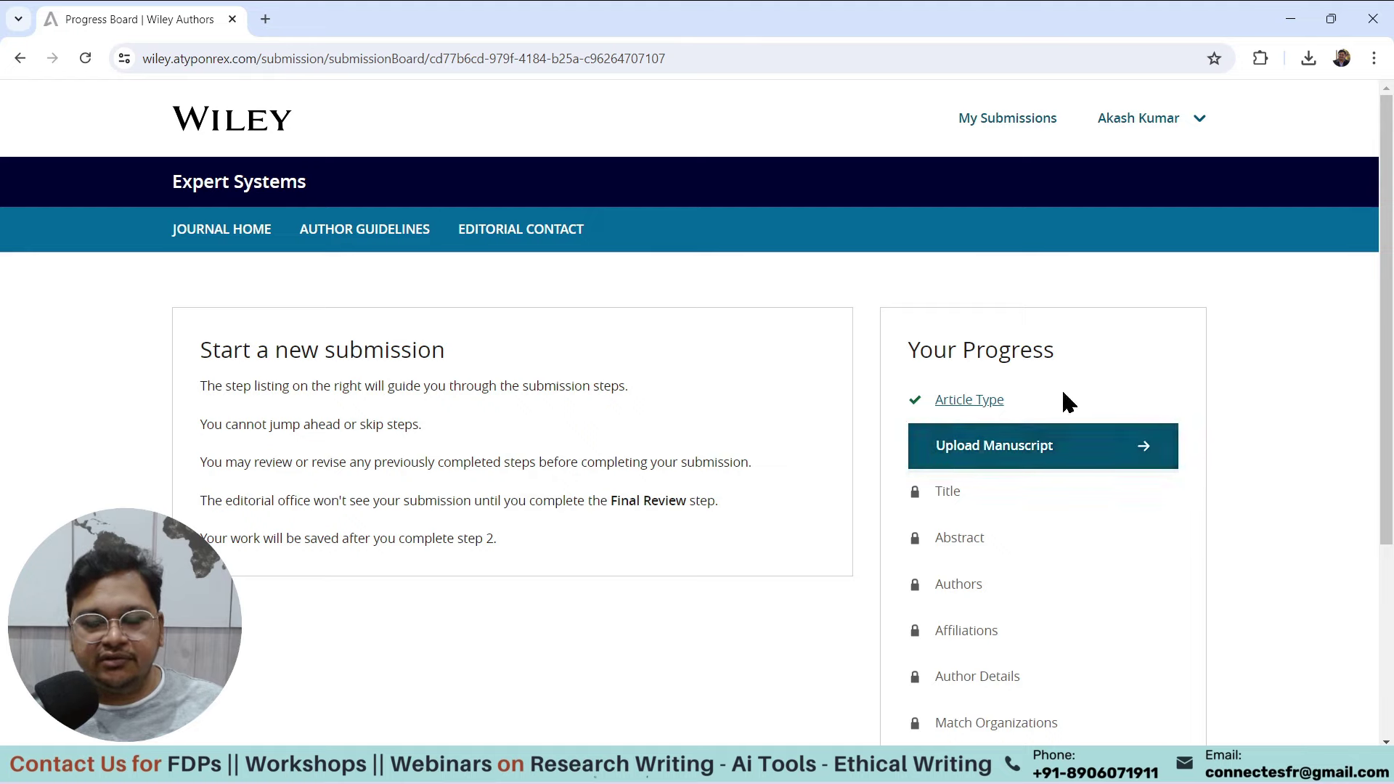
- Start the Upload Manuscript stage and upload Single Cl_Template.docx as the MS Word main document
left_click(995, 445)
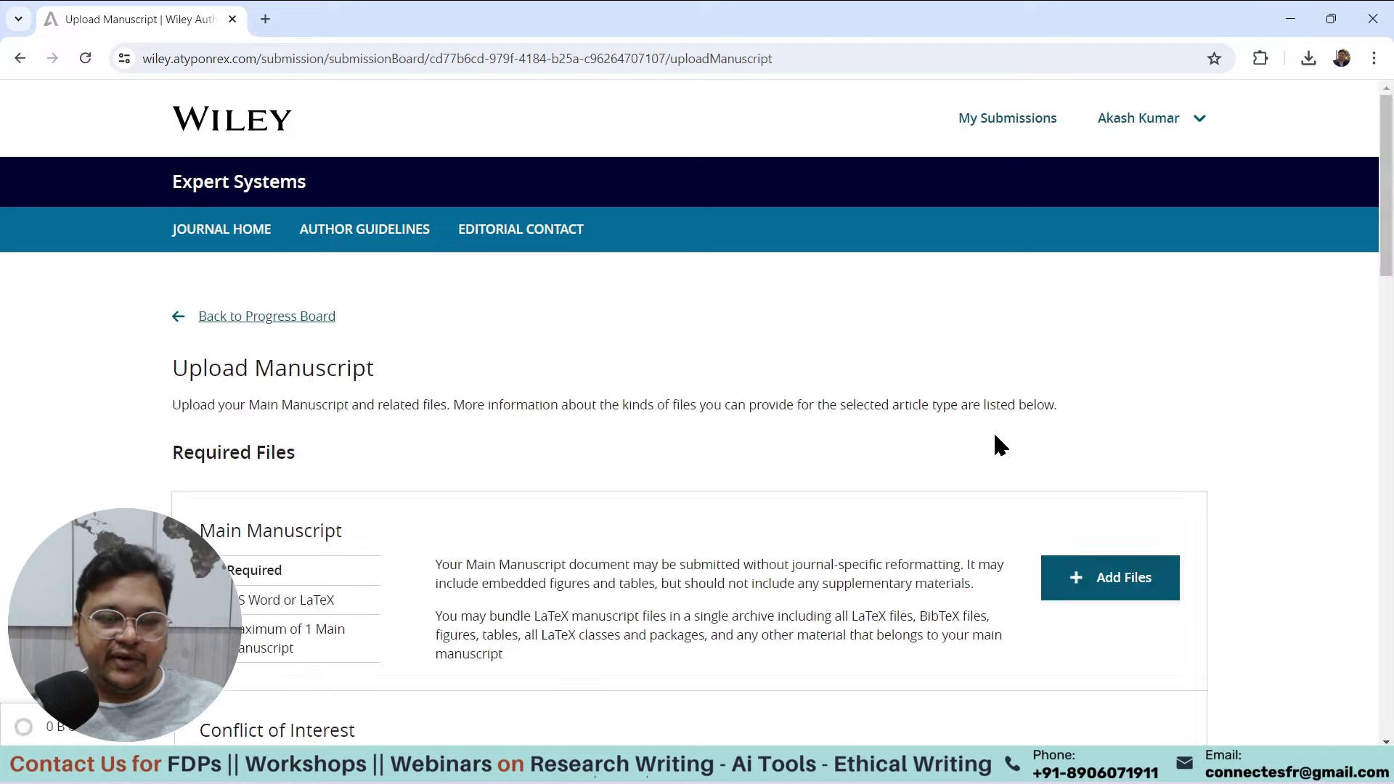
scroll(408, 352, "down", 3)
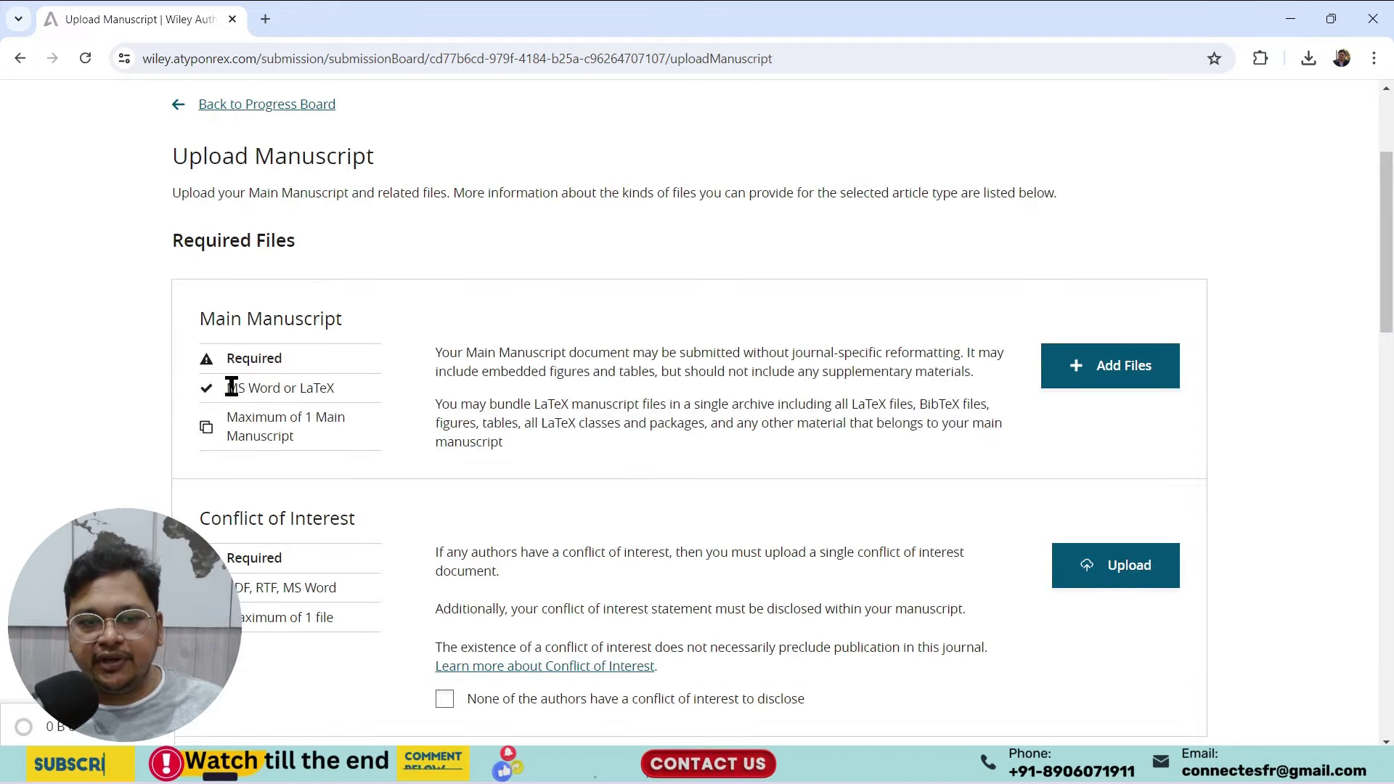
scroll(245, 454, "down", 1)
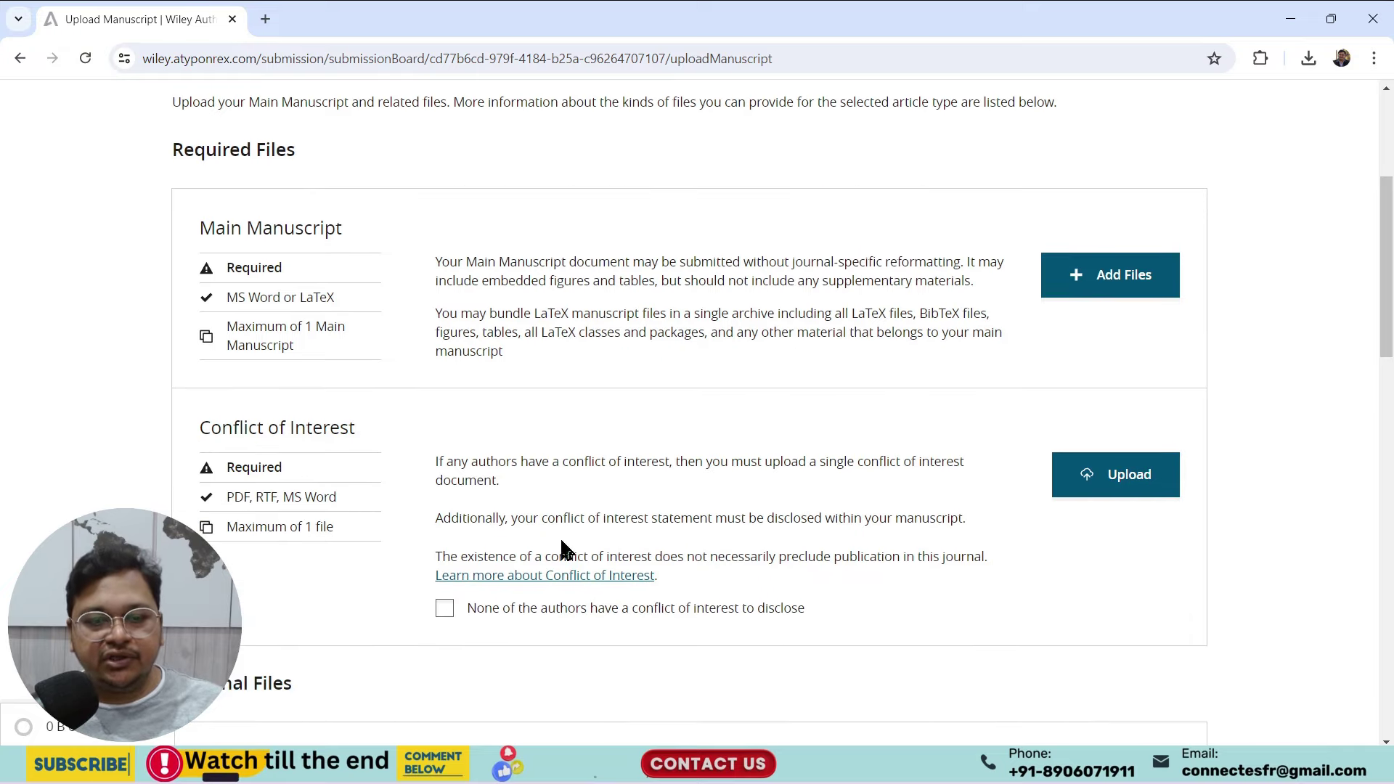
left_click(1091, 287)
left_click(381, 225)
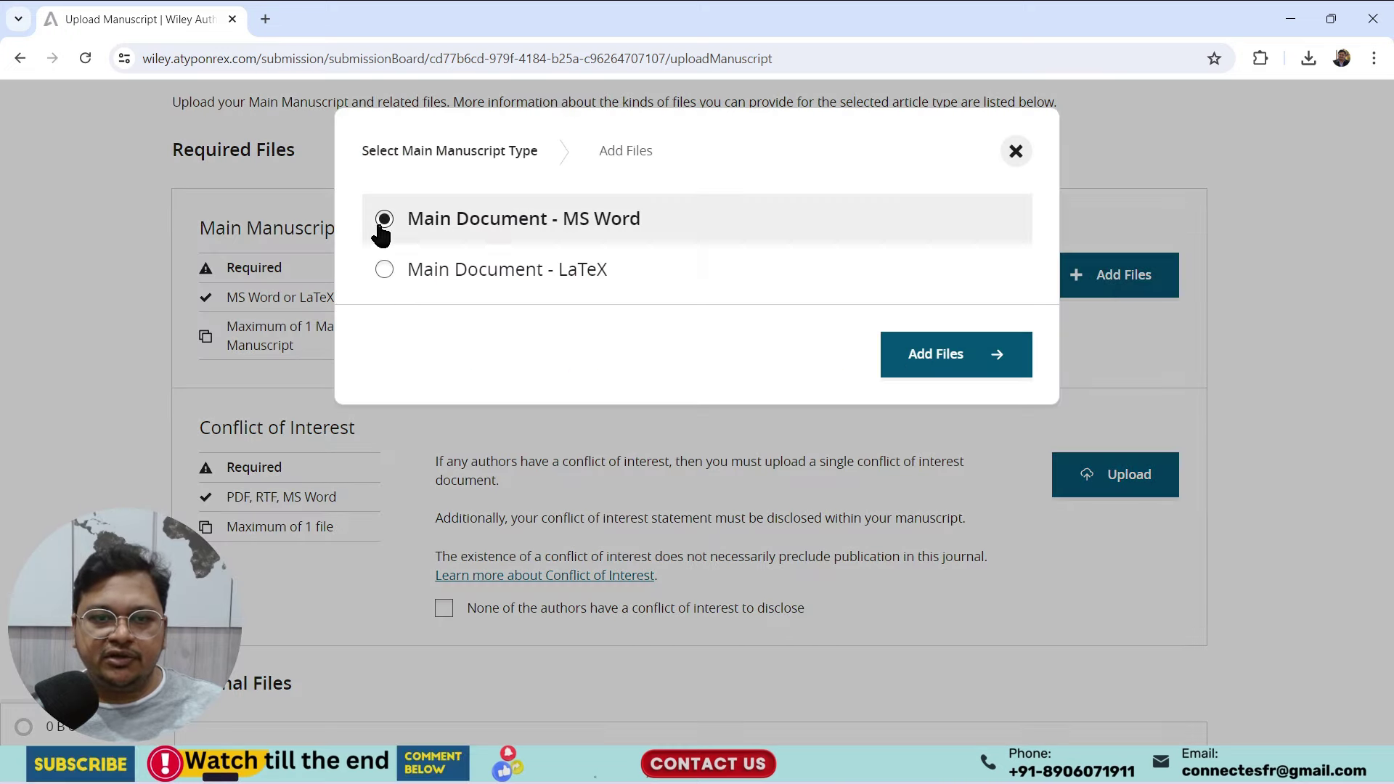
left_click(908, 357)
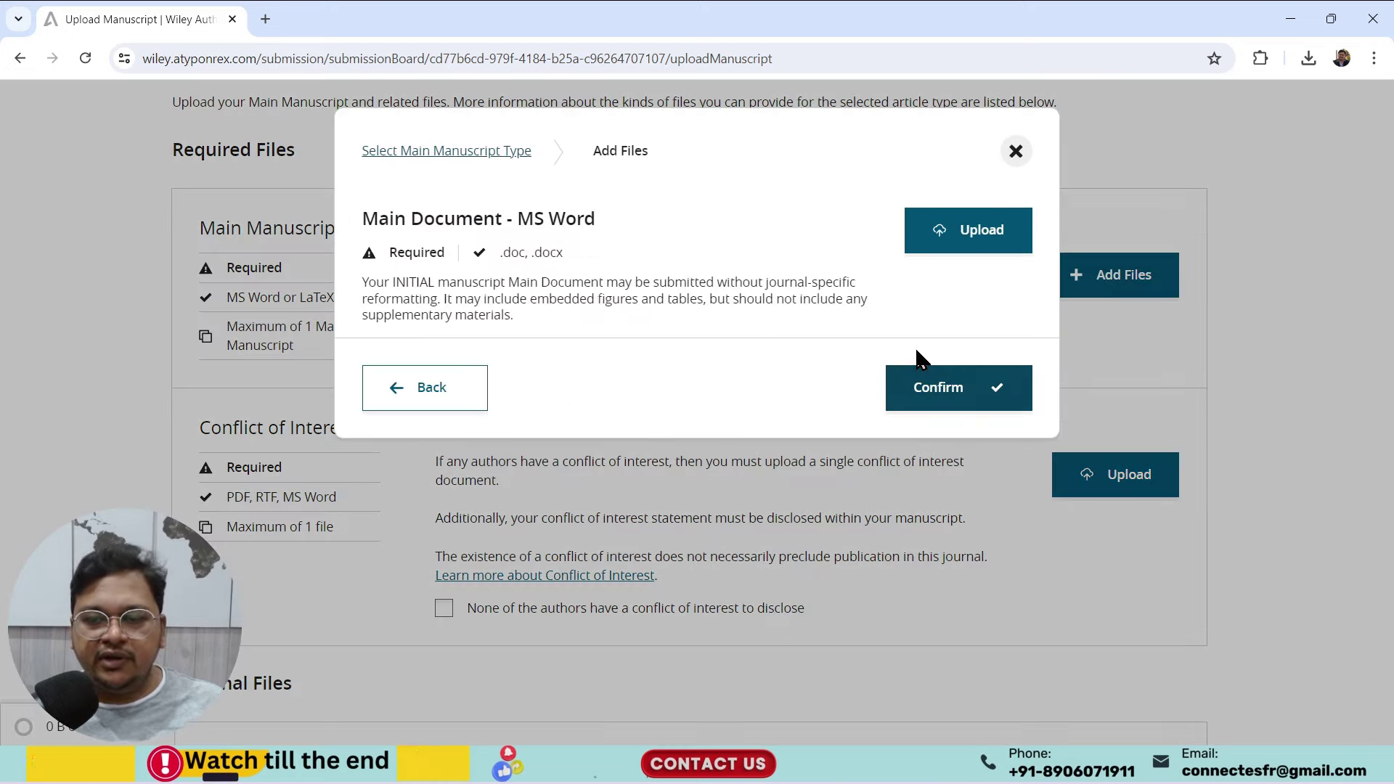
left_click(958, 235)
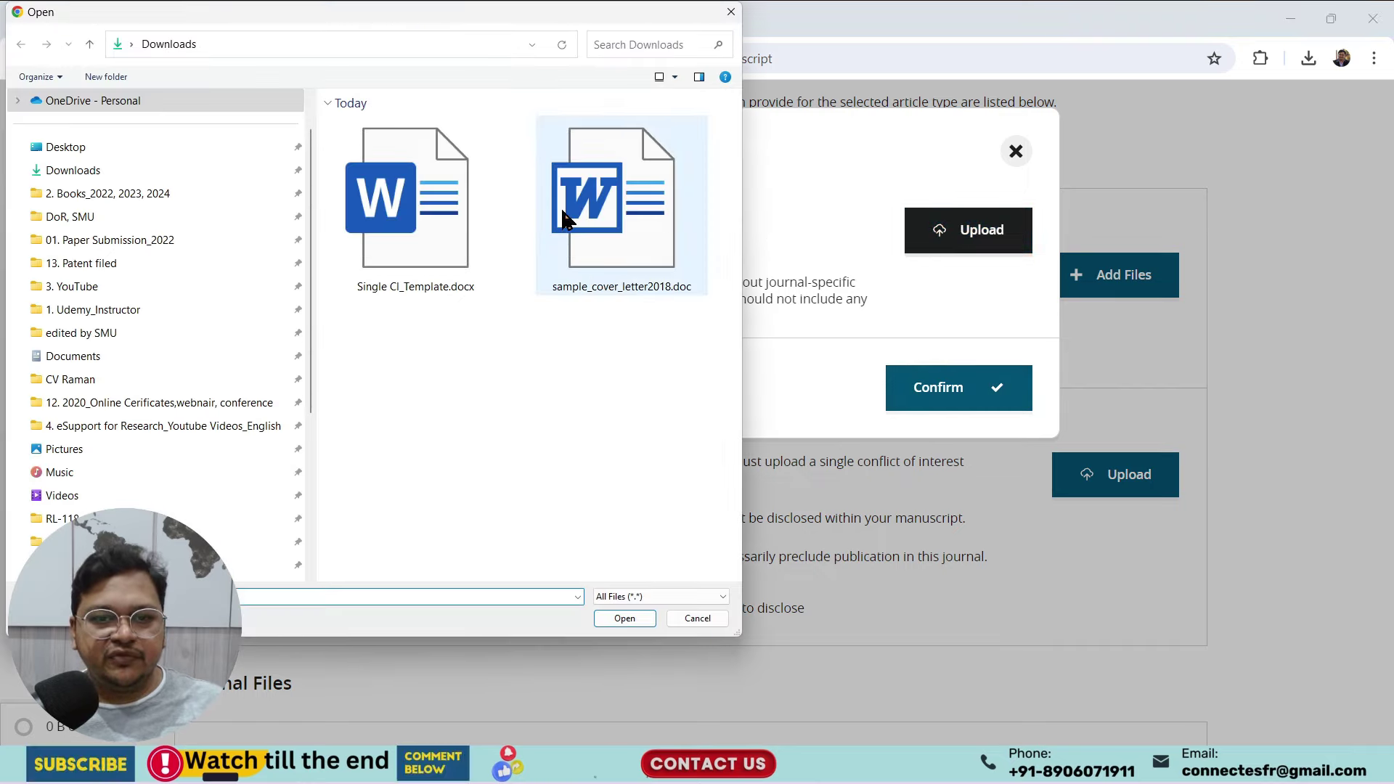
left_click(372, 279)
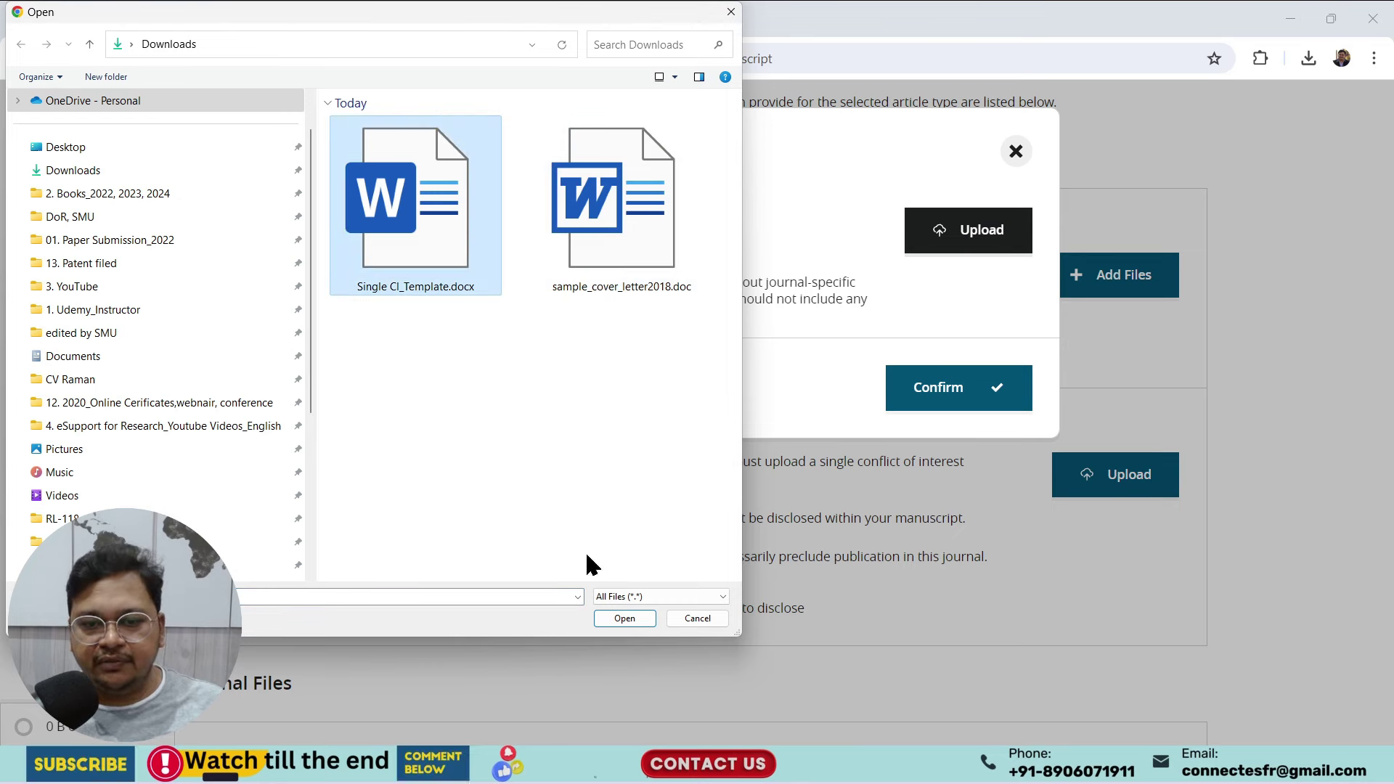
left_click(624, 618)
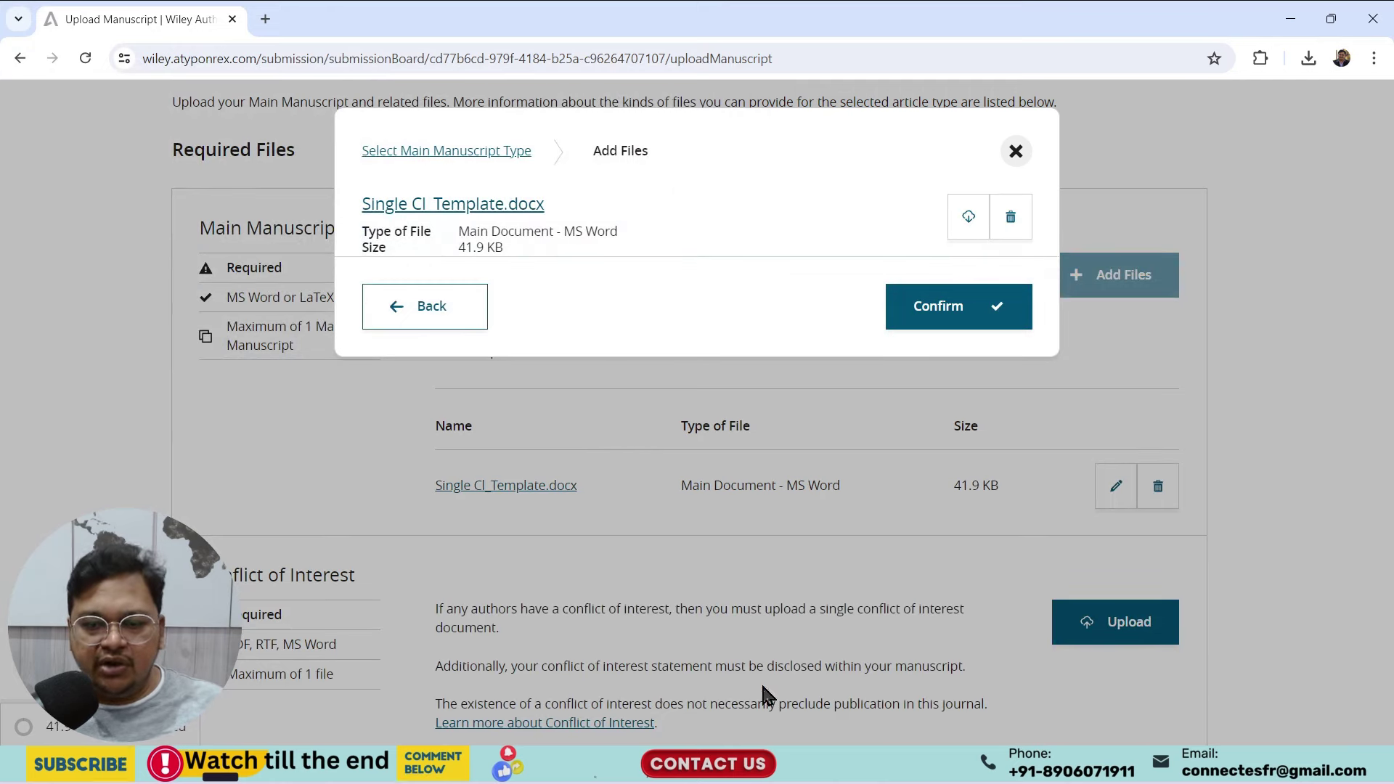
- Switch to File Explorer, open Single Cl_Template.docx from Downloads in Word, examine its layout and author details, and close it
left_click(792, 782)
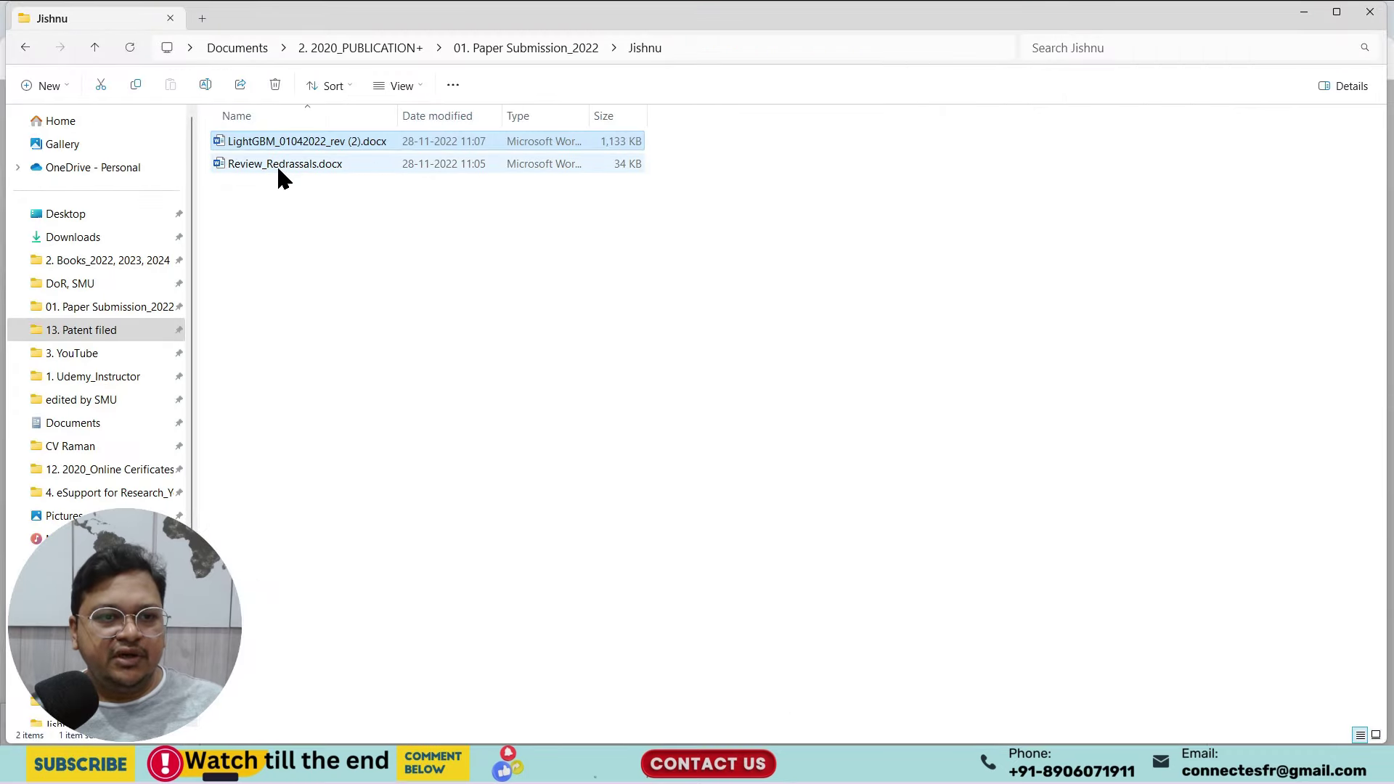
left_click(78, 238)
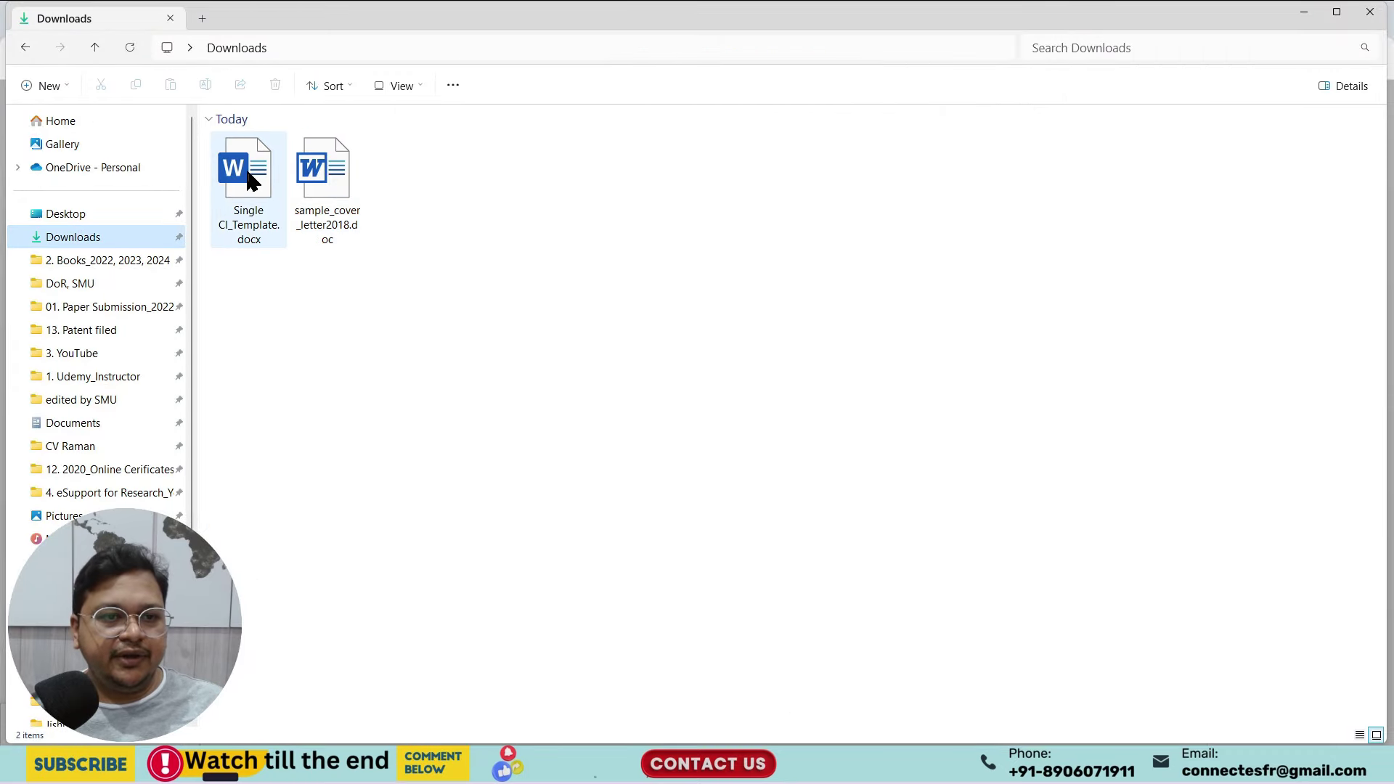
double_click(250, 180)
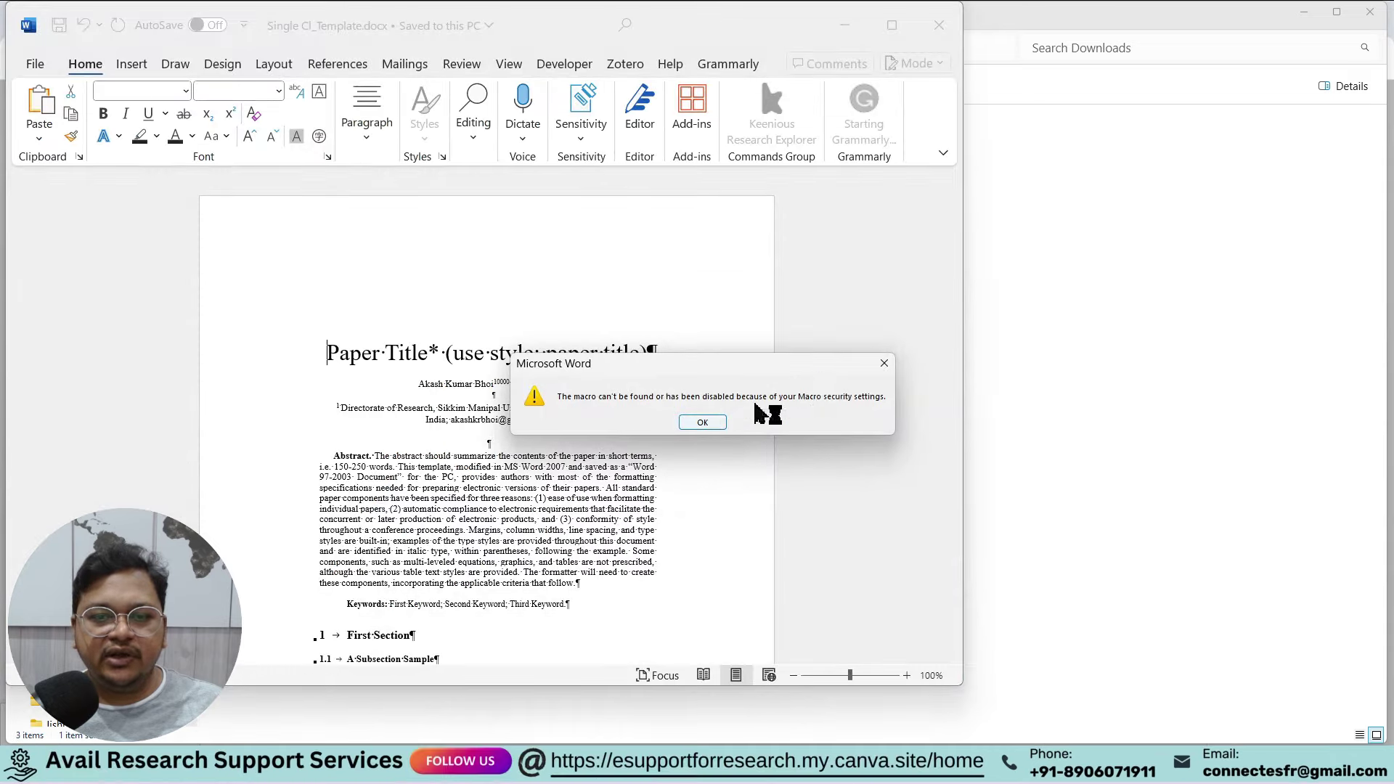
left_click(883, 364)
scroll(697, 347, "down", 8)
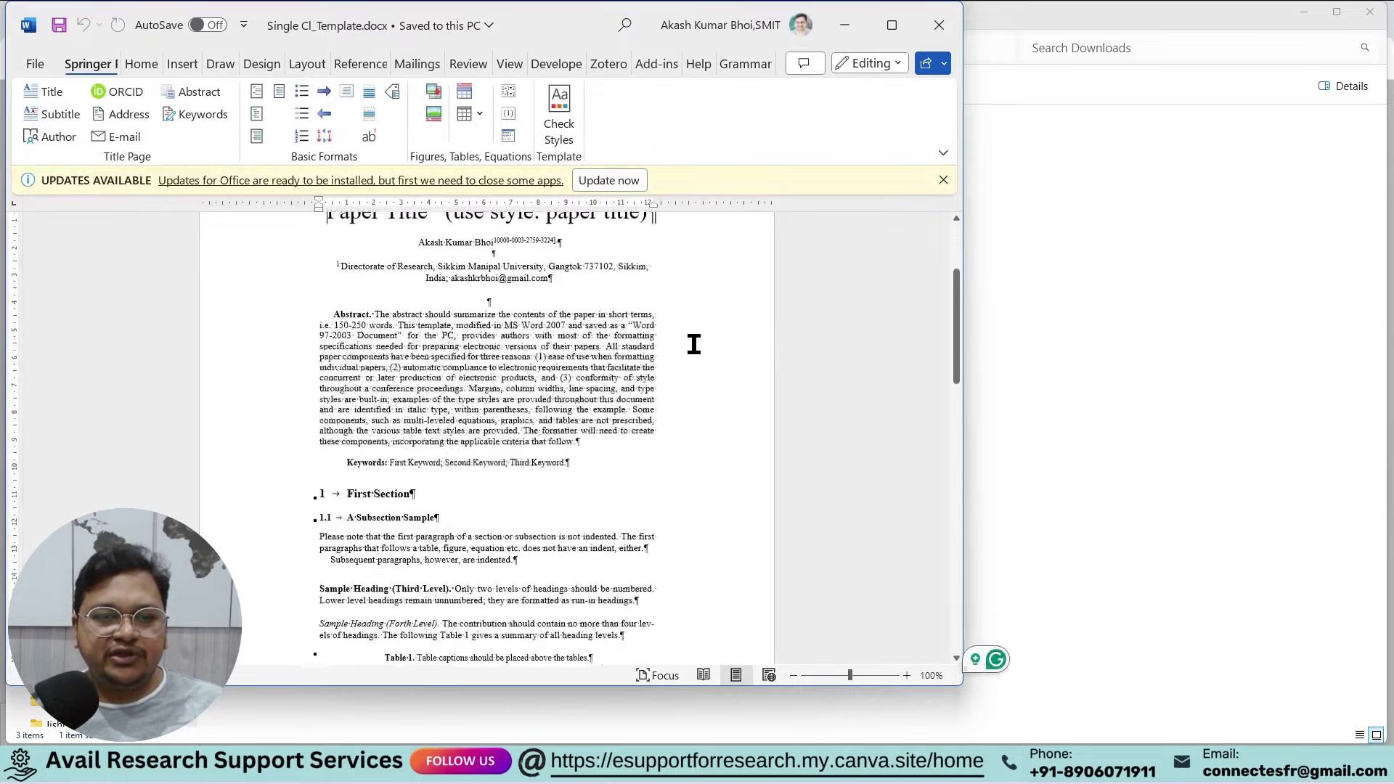
scroll(694, 344, "down", 5)
left_click_drag(959, 451, 895, 224)
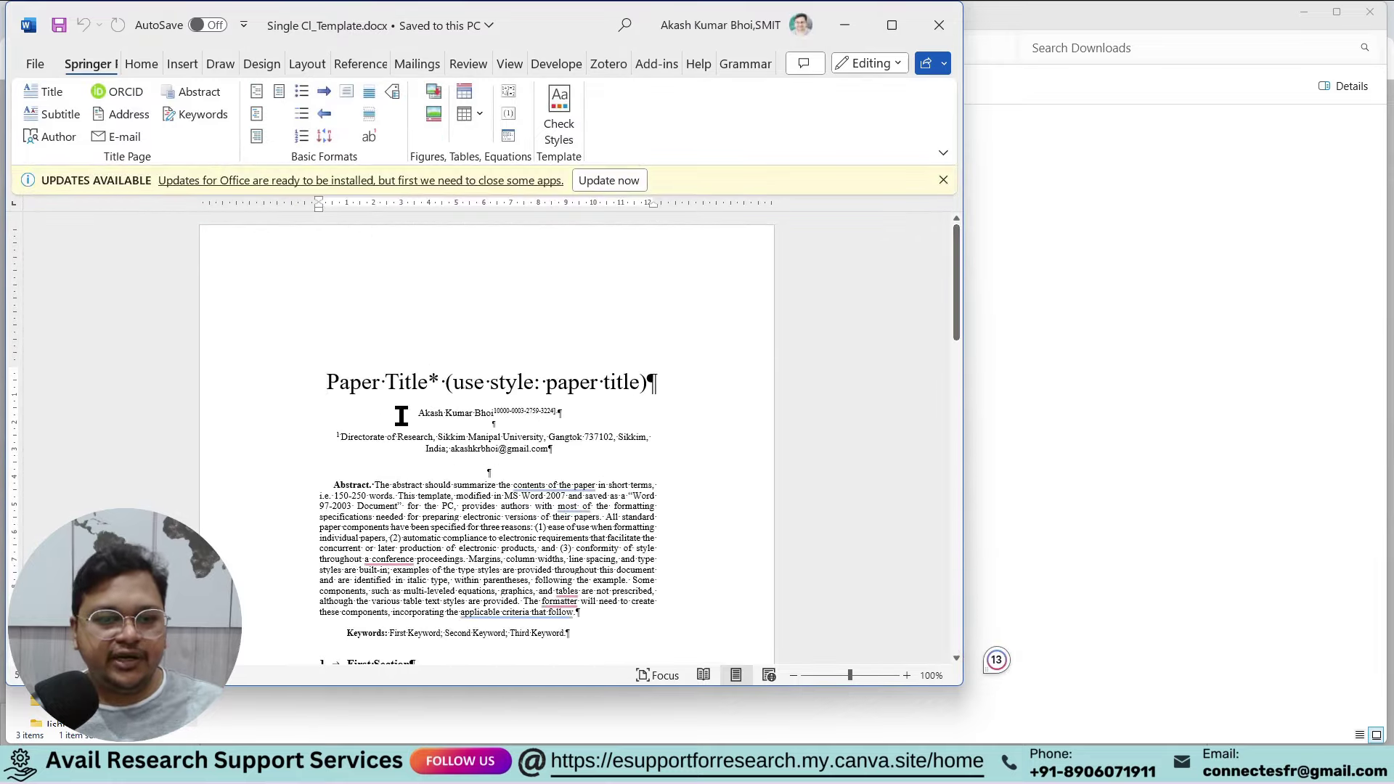
left_click_drag(396, 413, 576, 458)
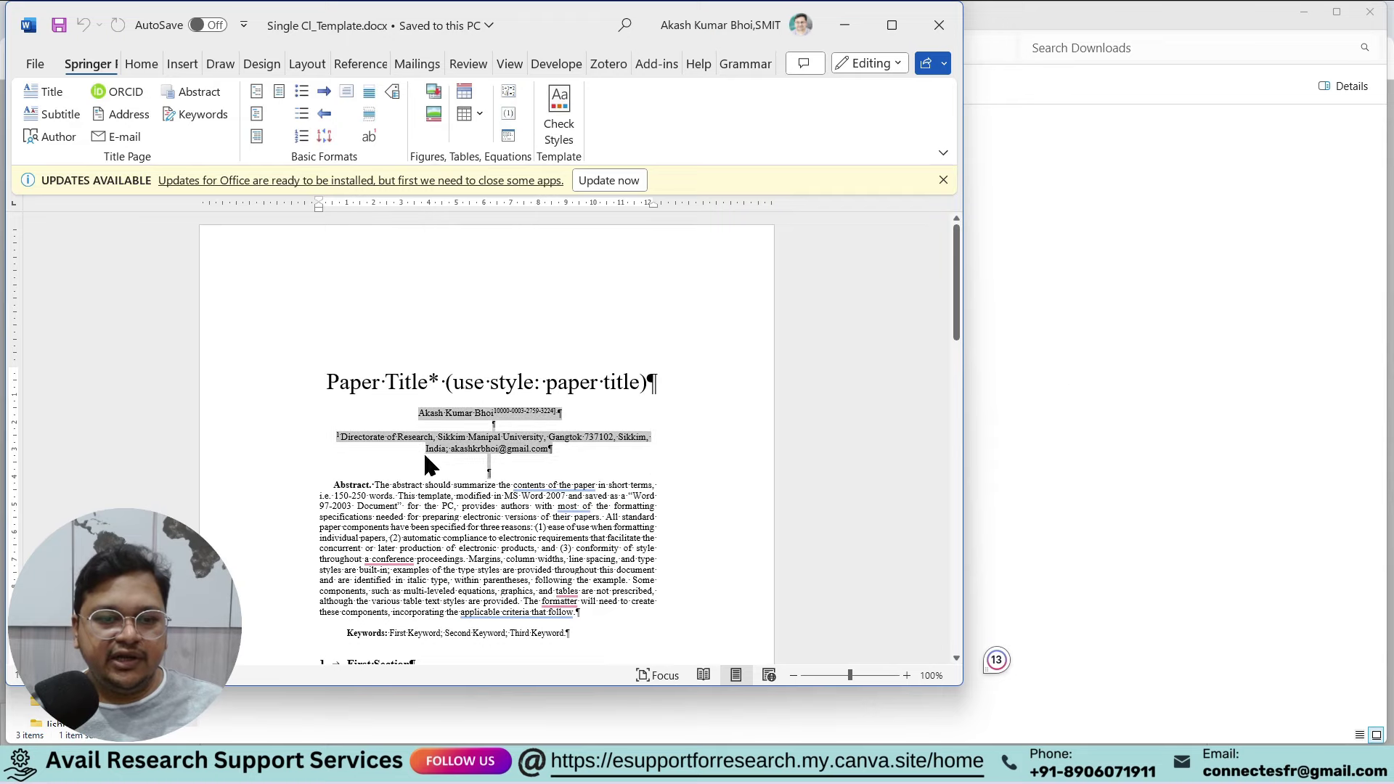
left_click(939, 25)
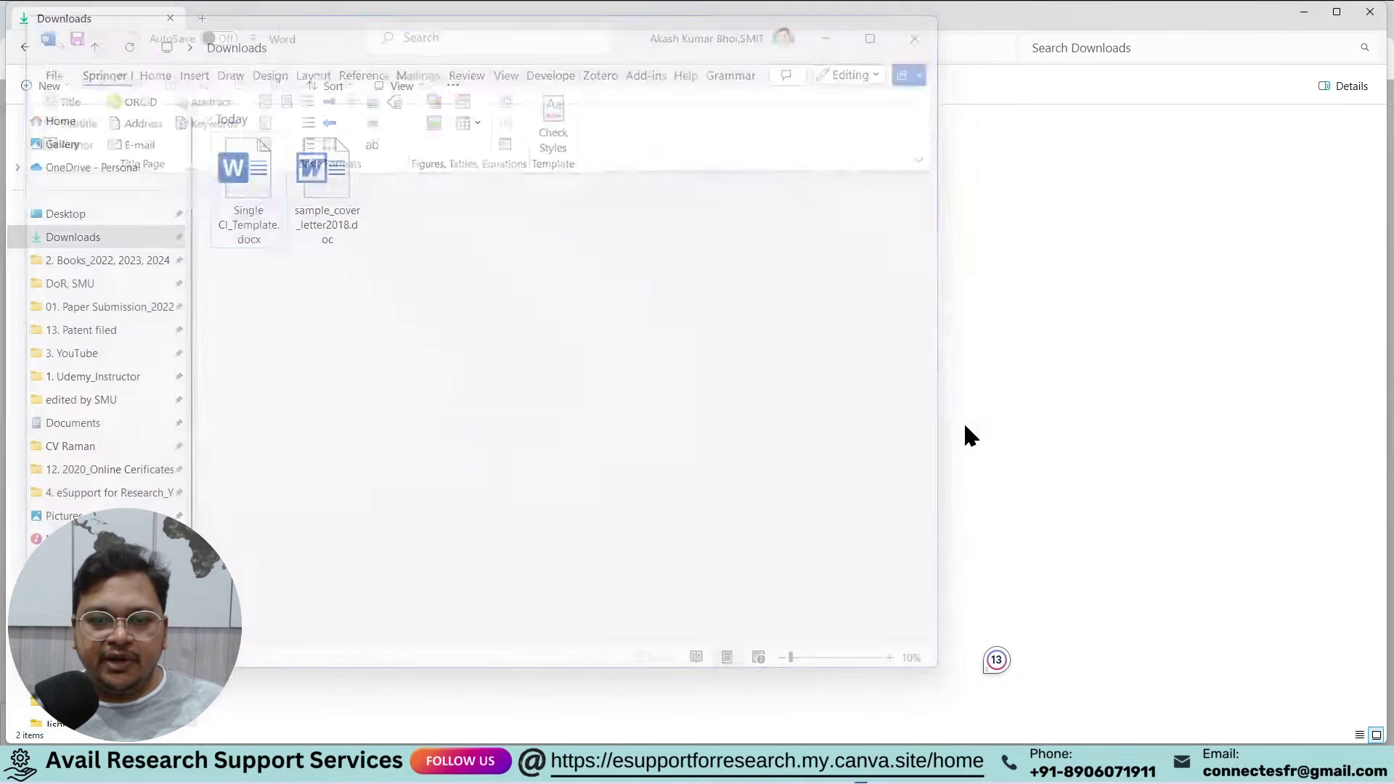
- Return to the browser, confirm the uploaded main manuscript, and declare that none of the authors have a conflict of interest
left_click(818, 765)
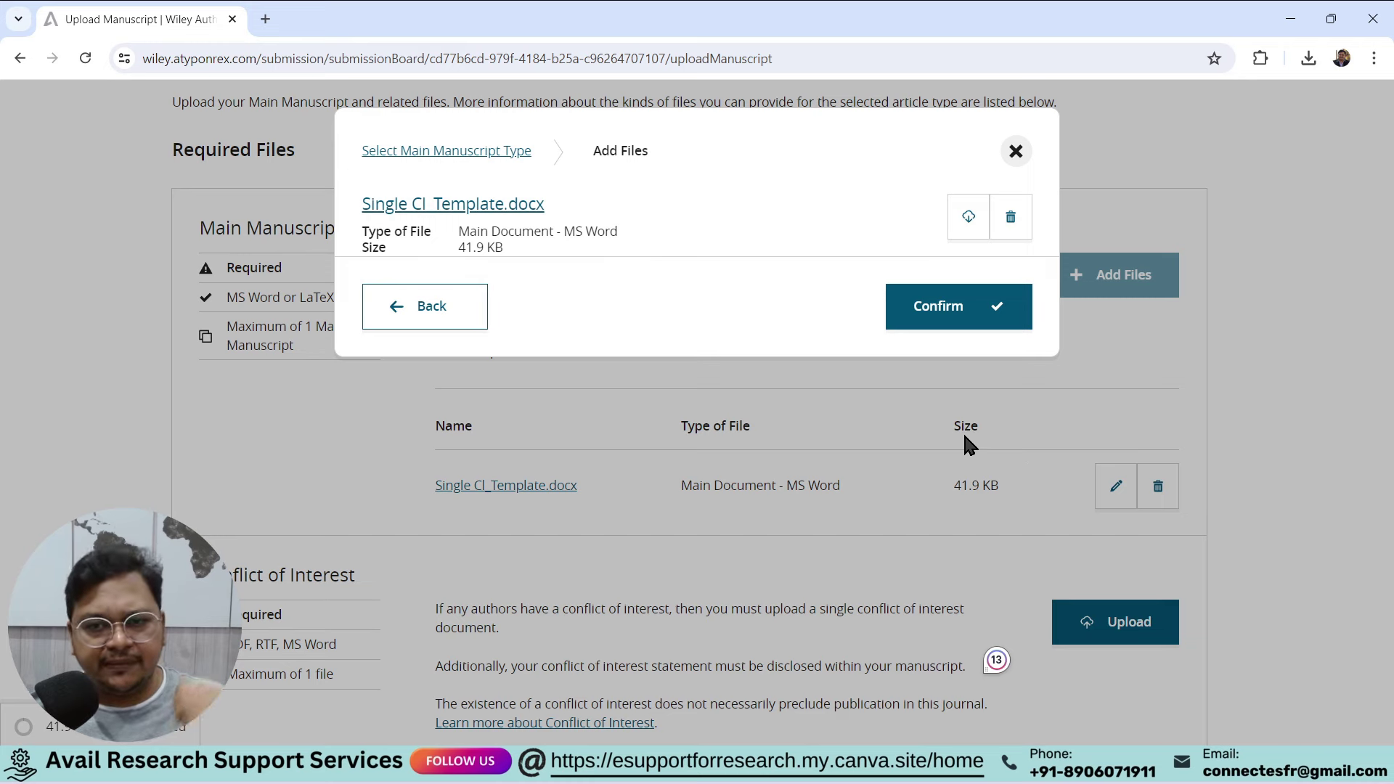
left_click(968, 317)
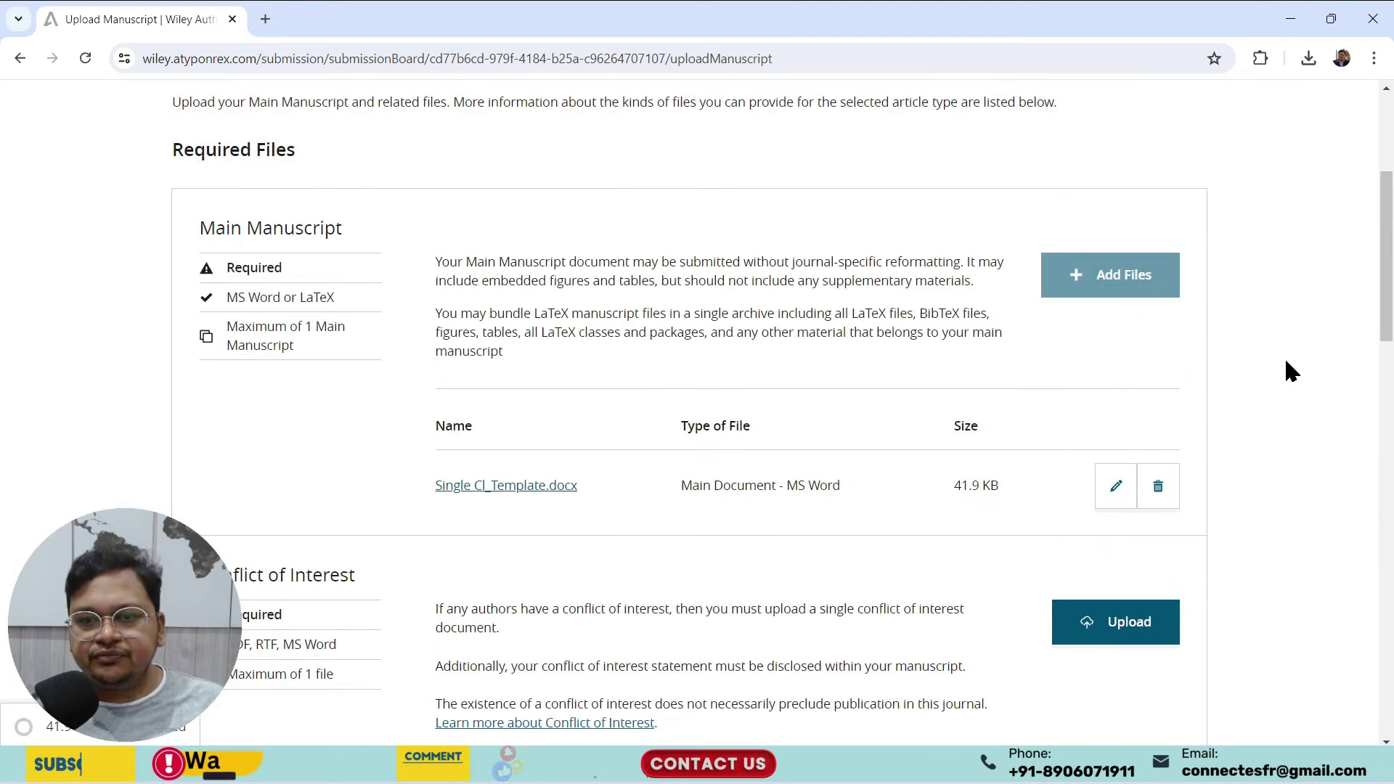
scroll(1284, 356, "down", 2)
left_click_drag(414, 294, 1006, 328)
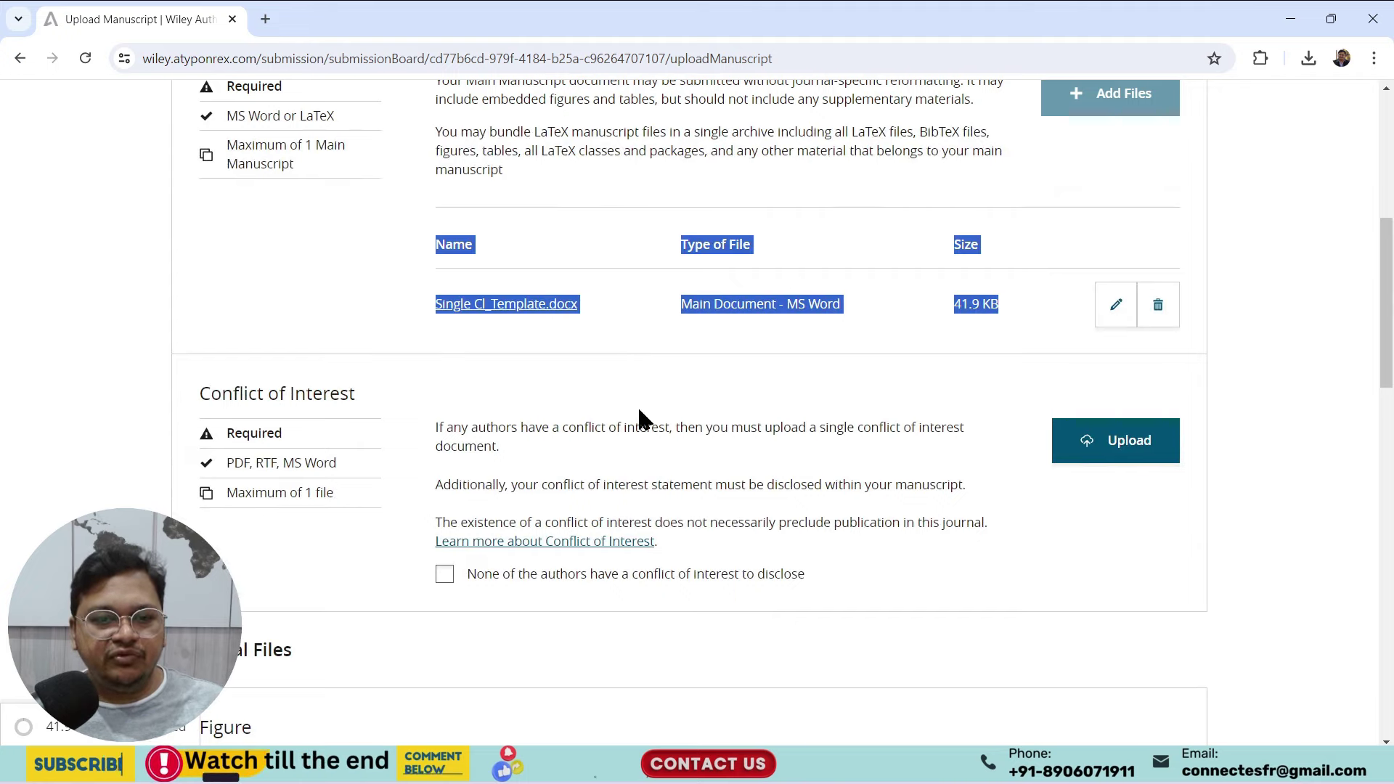
scroll(508, 436, "down", 2)
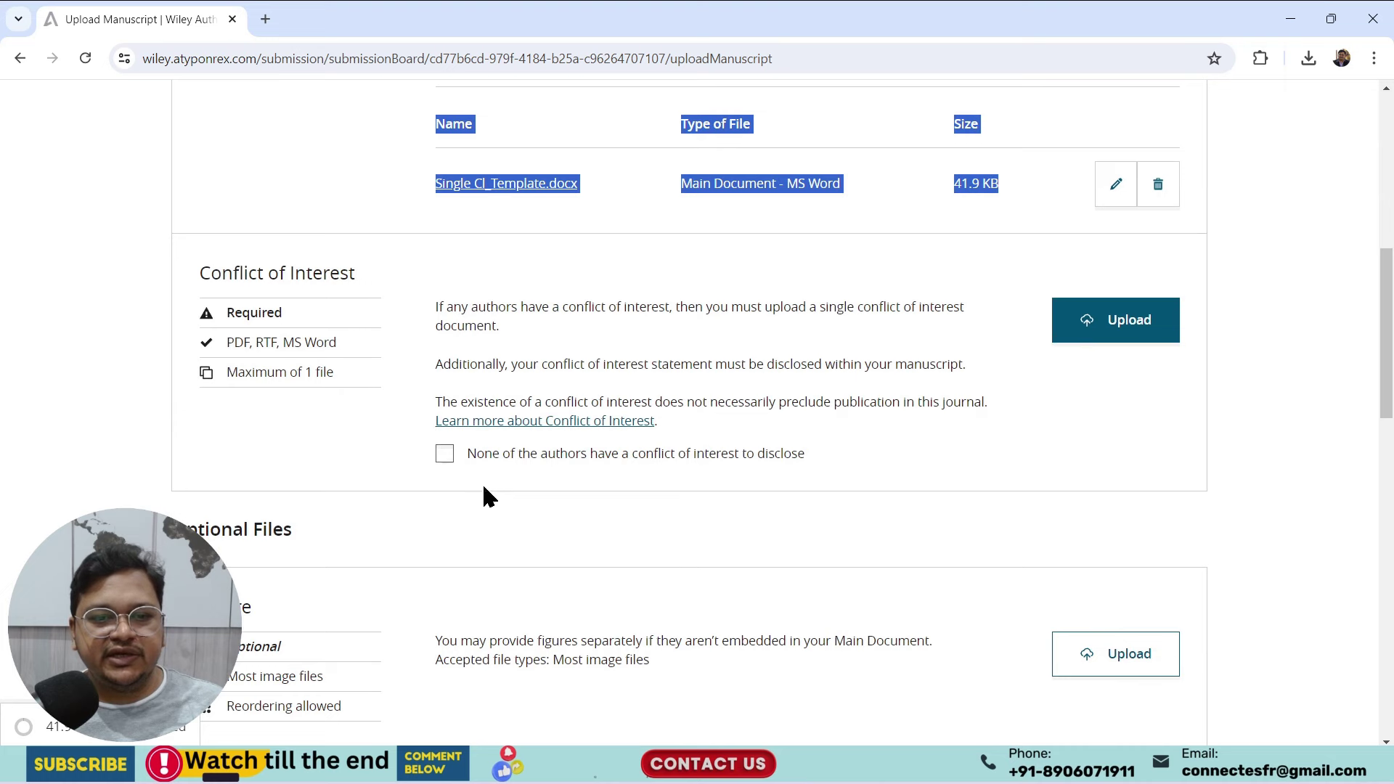
left_click(444, 456)
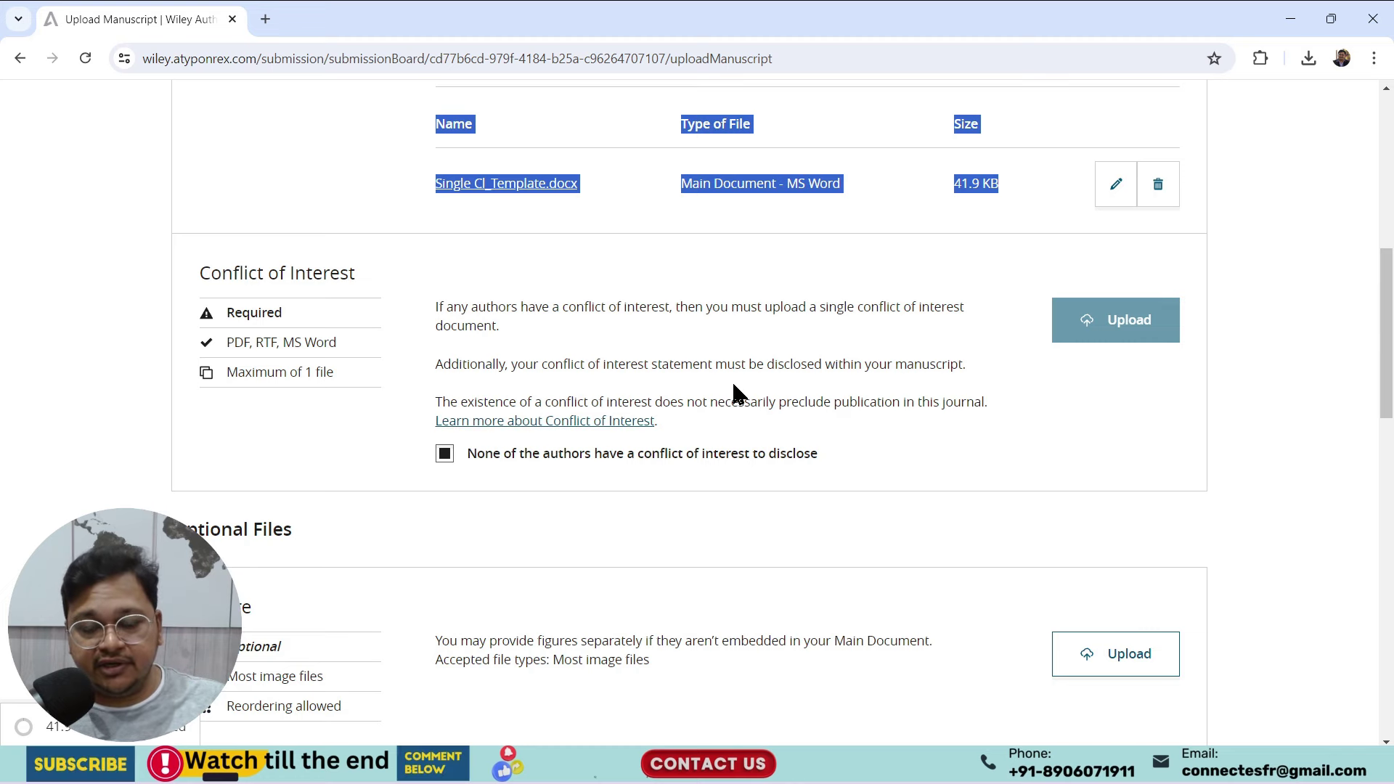
- Review the optional file categories and upload sample_cover_letter2018.doc as the cover letter
scroll(865, 427, "down", 5)
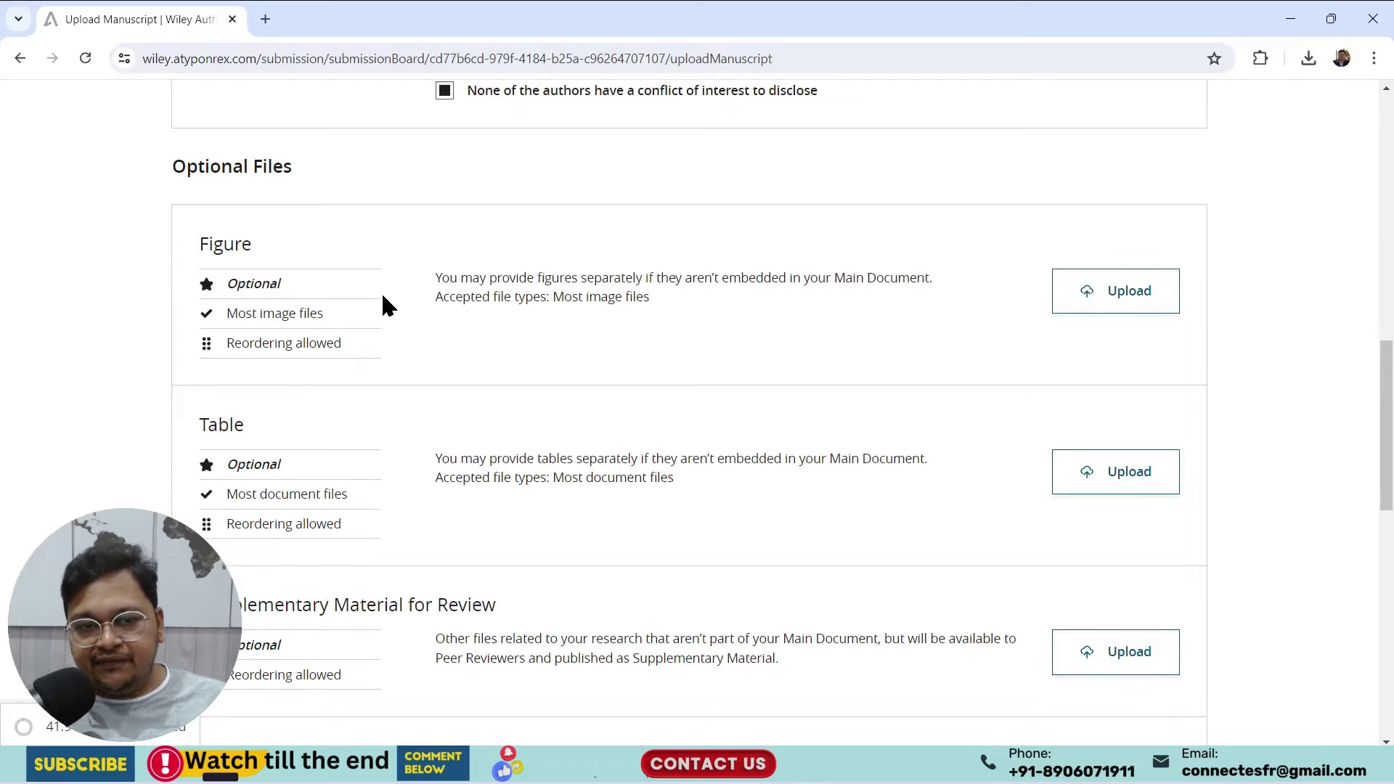
scroll(415, 415, "down", 3)
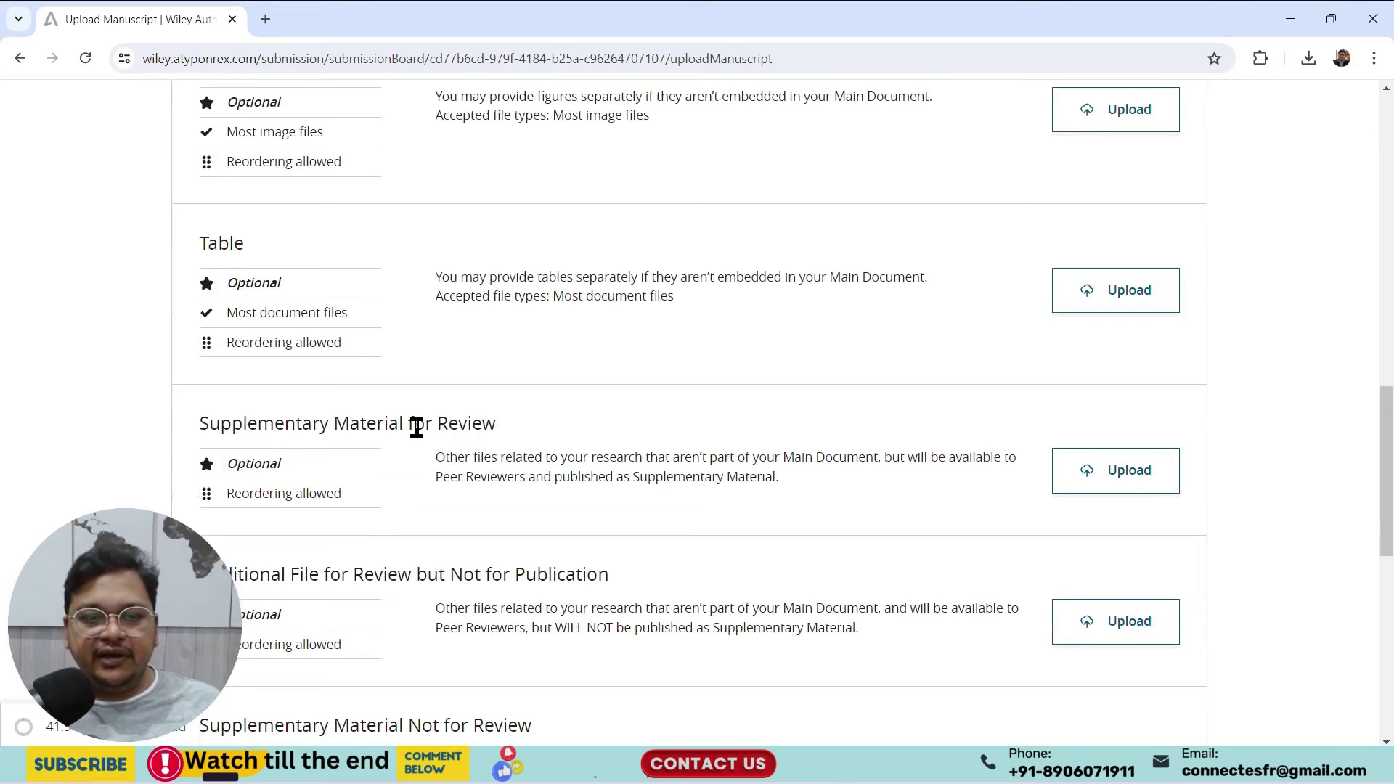
scroll(428, 430, "up", 2)
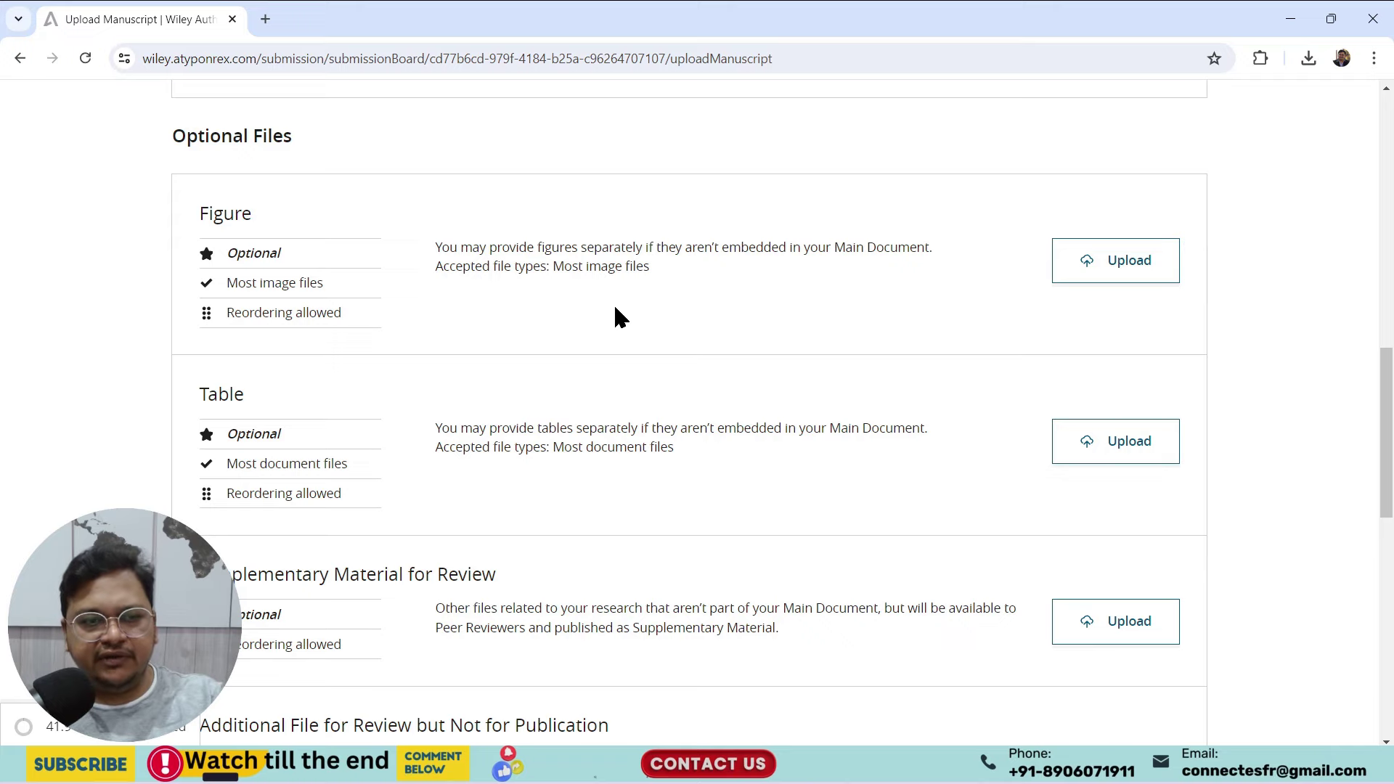
scroll(615, 317, "down", 5)
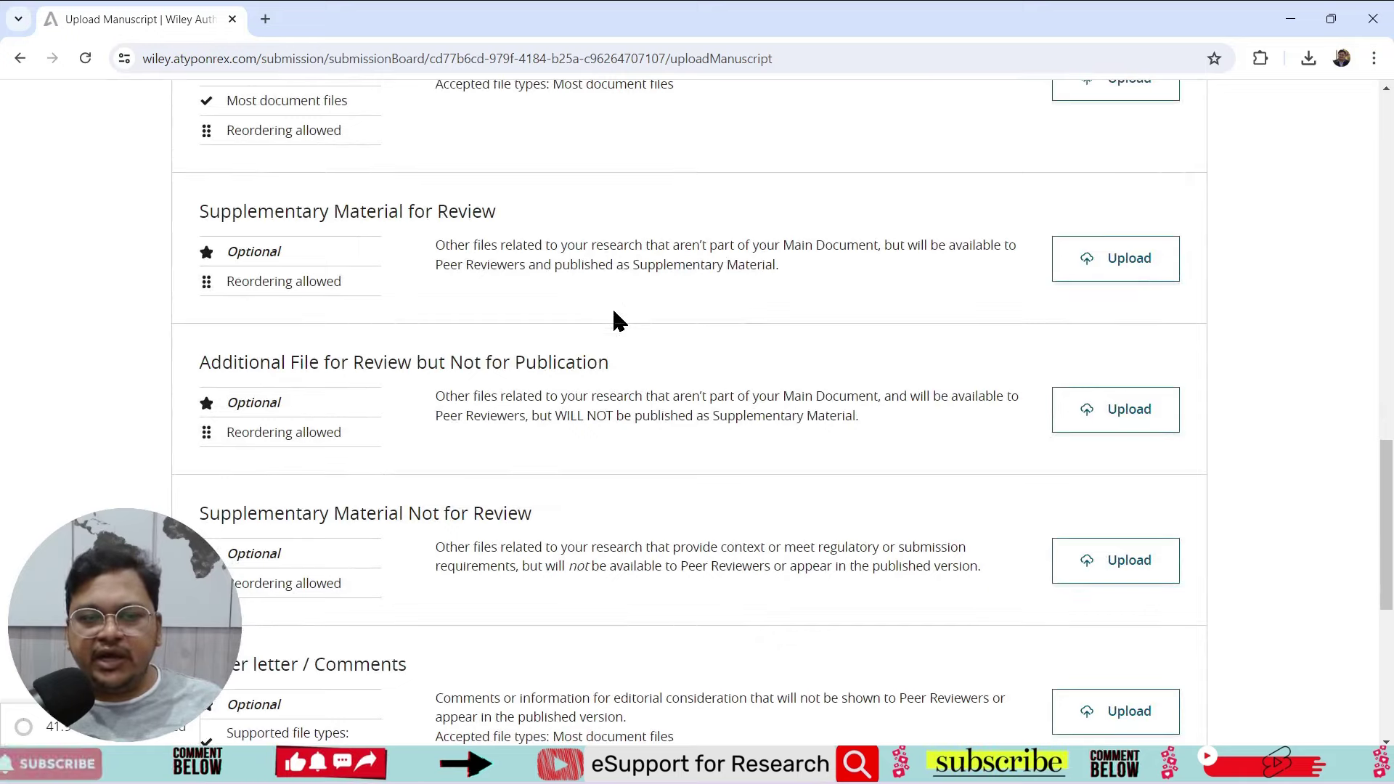
scroll(614, 313, "down", 3)
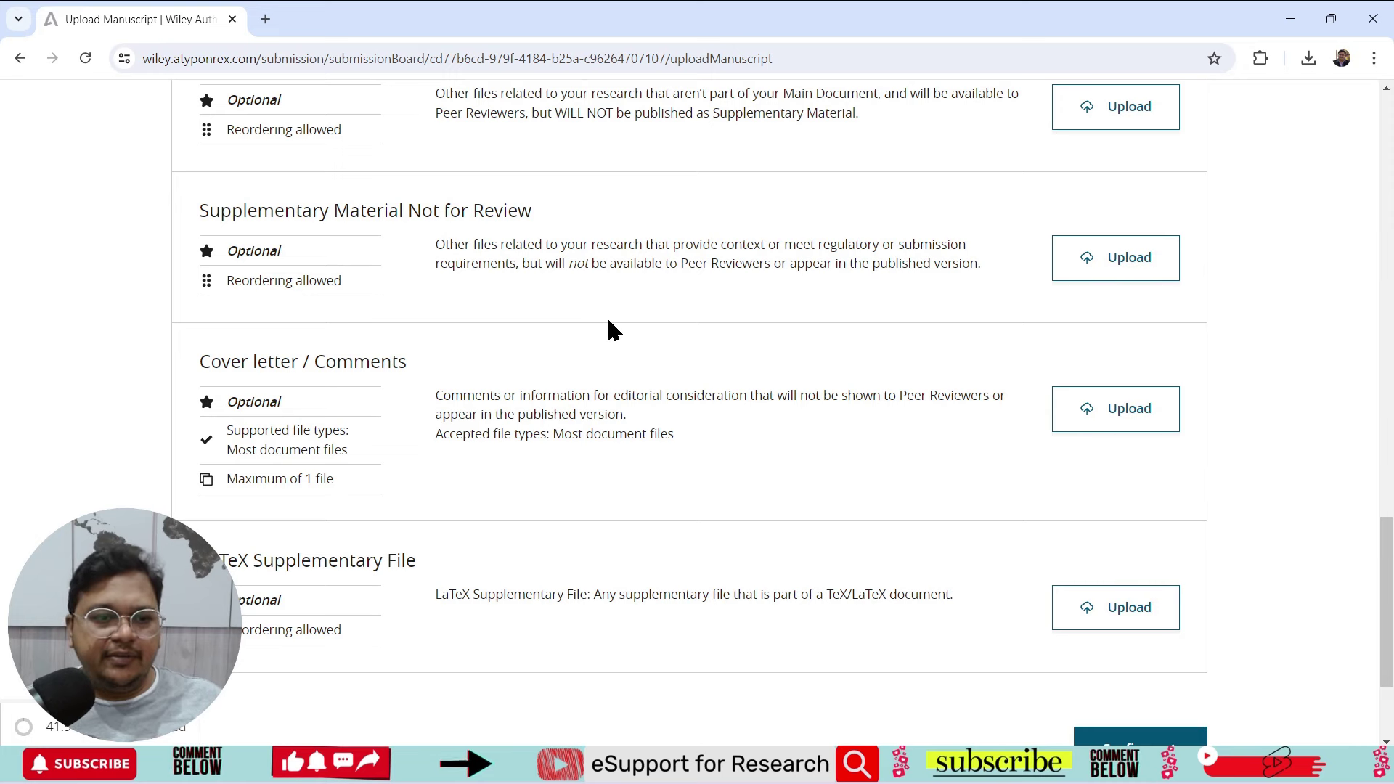
left_click(1102, 417)
left_click(610, 211)
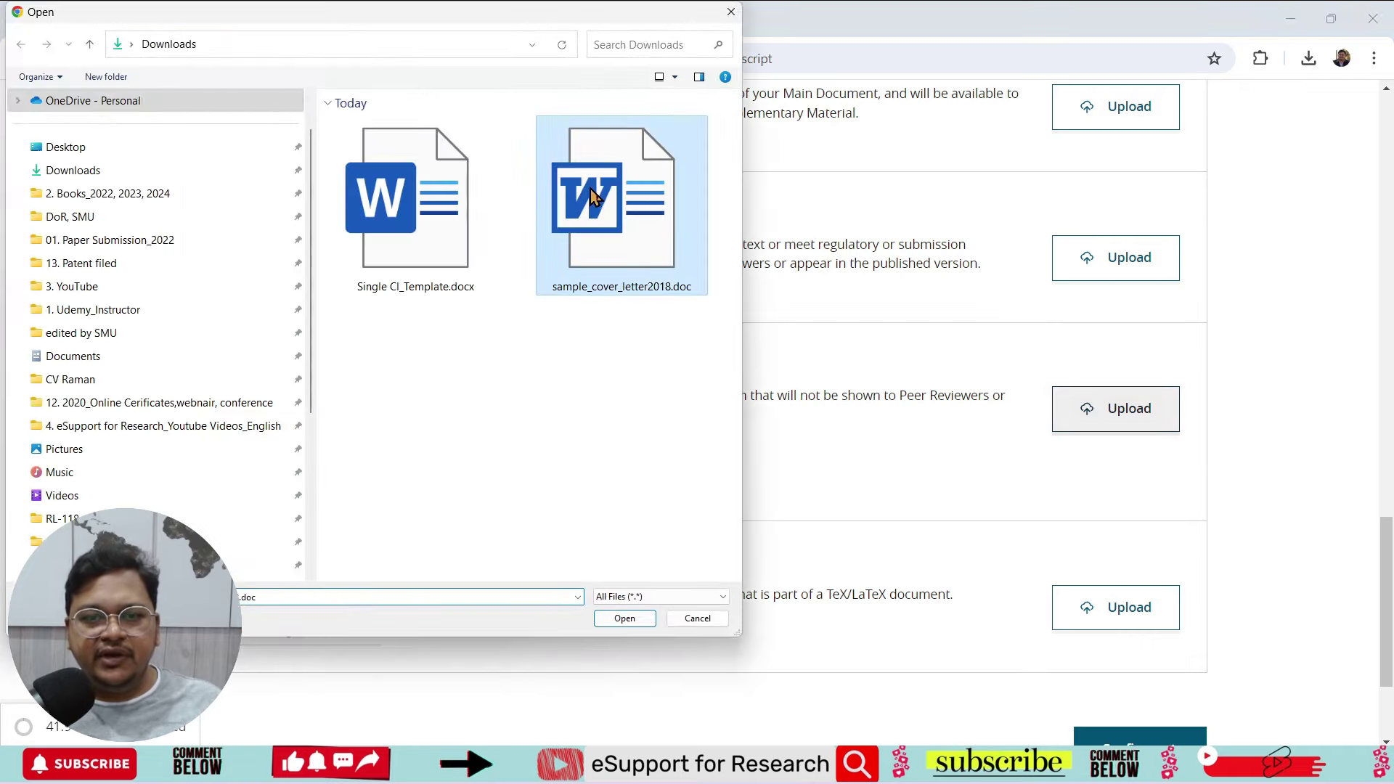
left_click(621, 618)
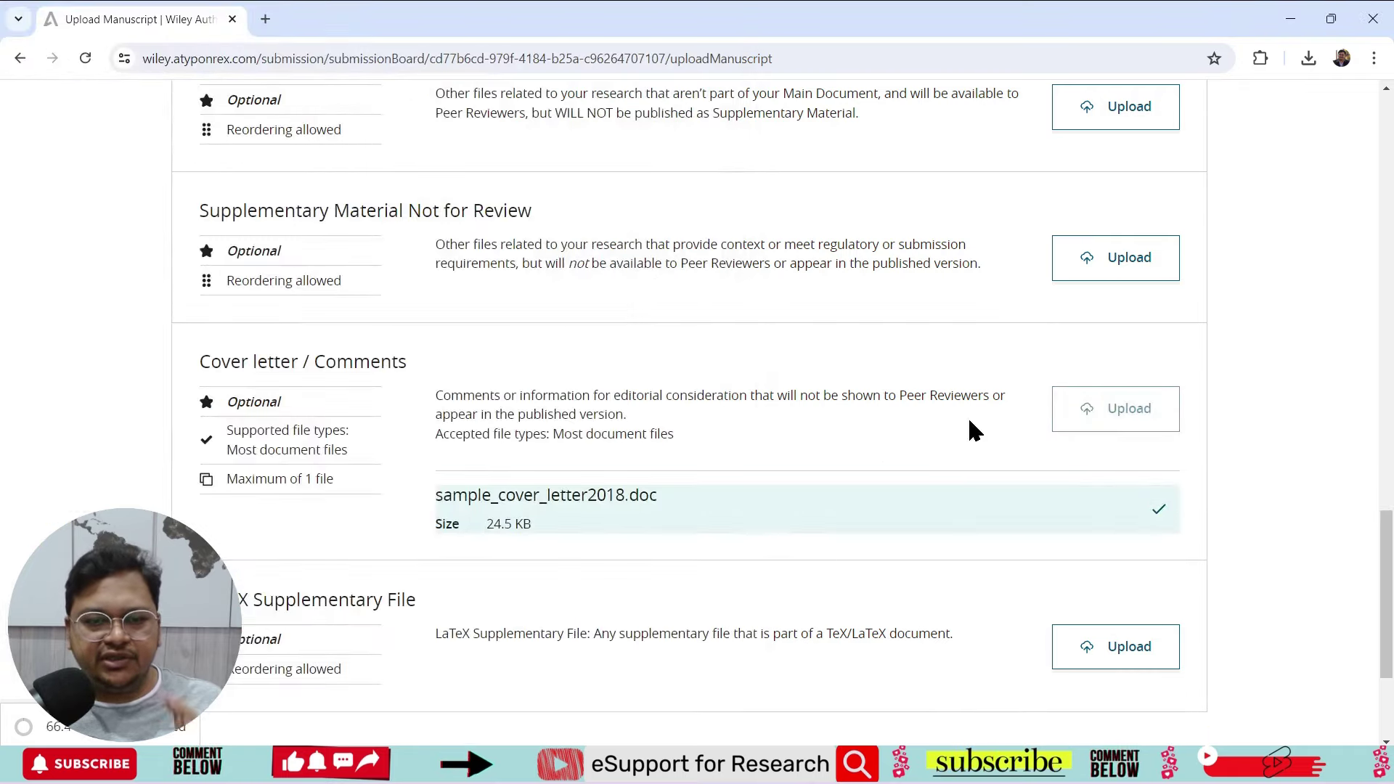
scroll(1017, 454, "down", 3)
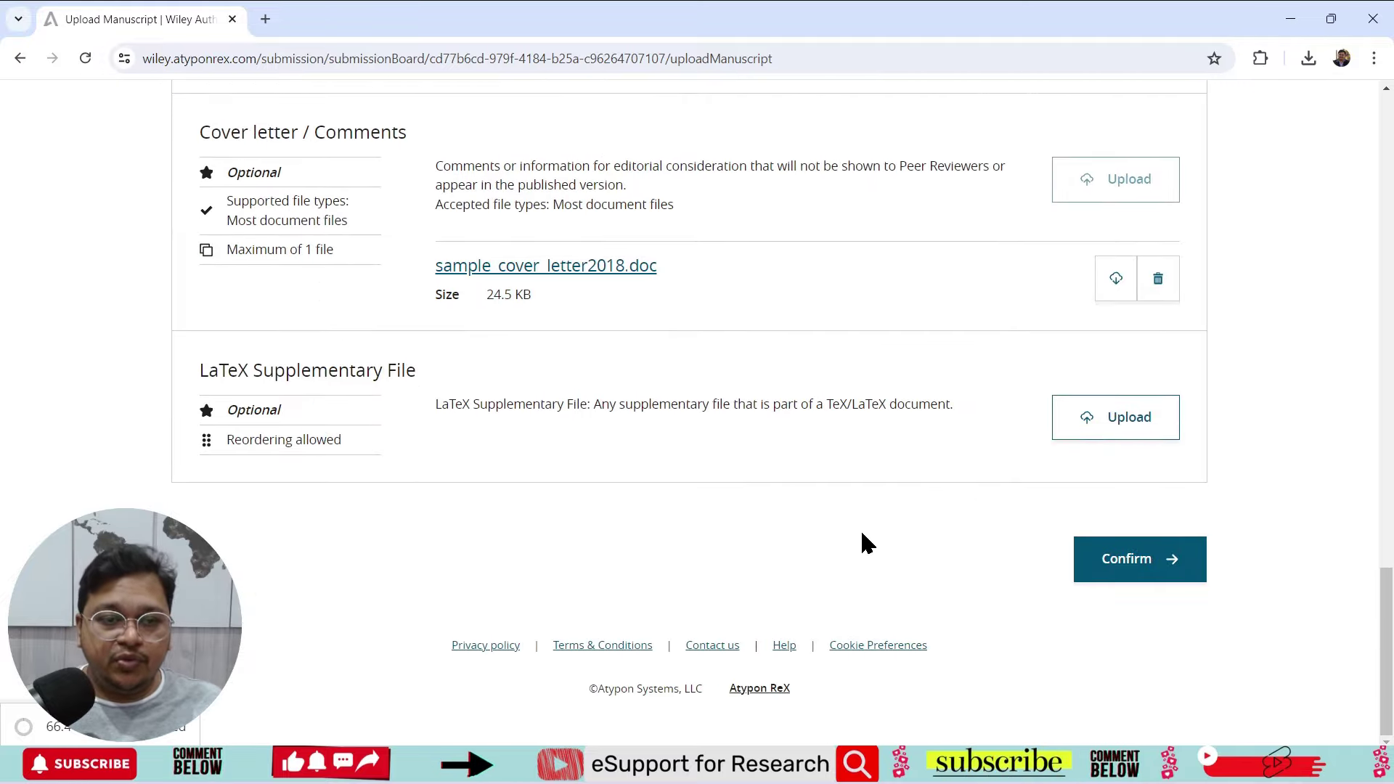
- Confirm the uploaded manuscript files and start the Title stage of the submission
left_click(1140, 569)
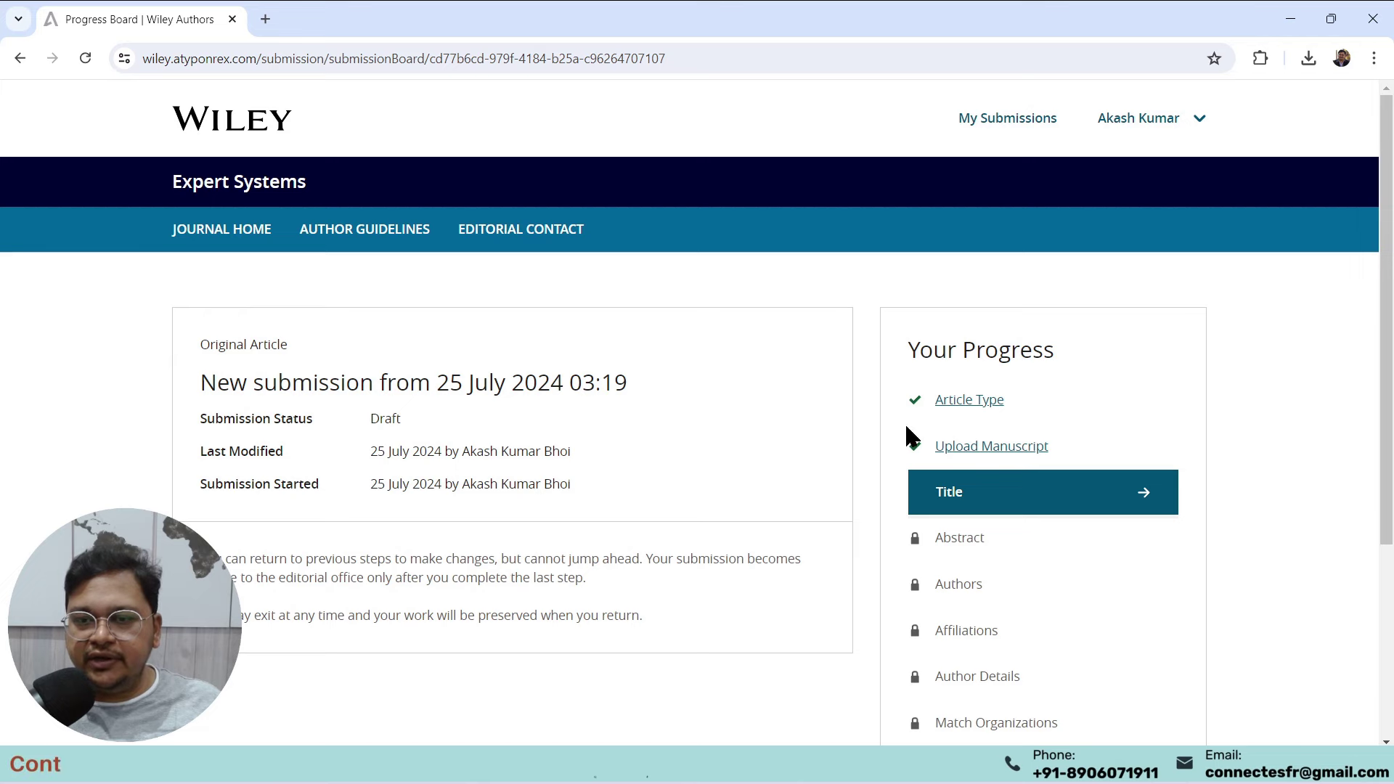
scroll(1235, 392, "down", 1)
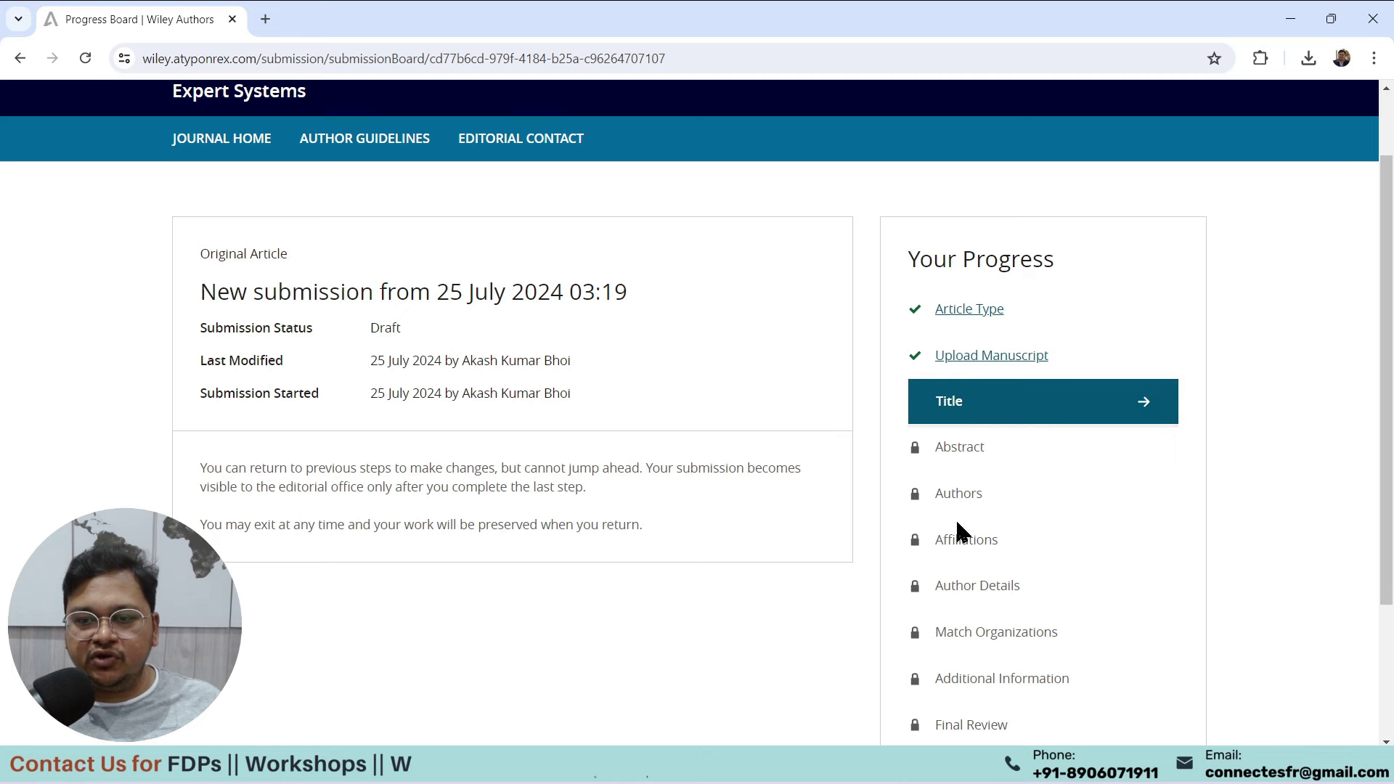
left_click(989, 421)
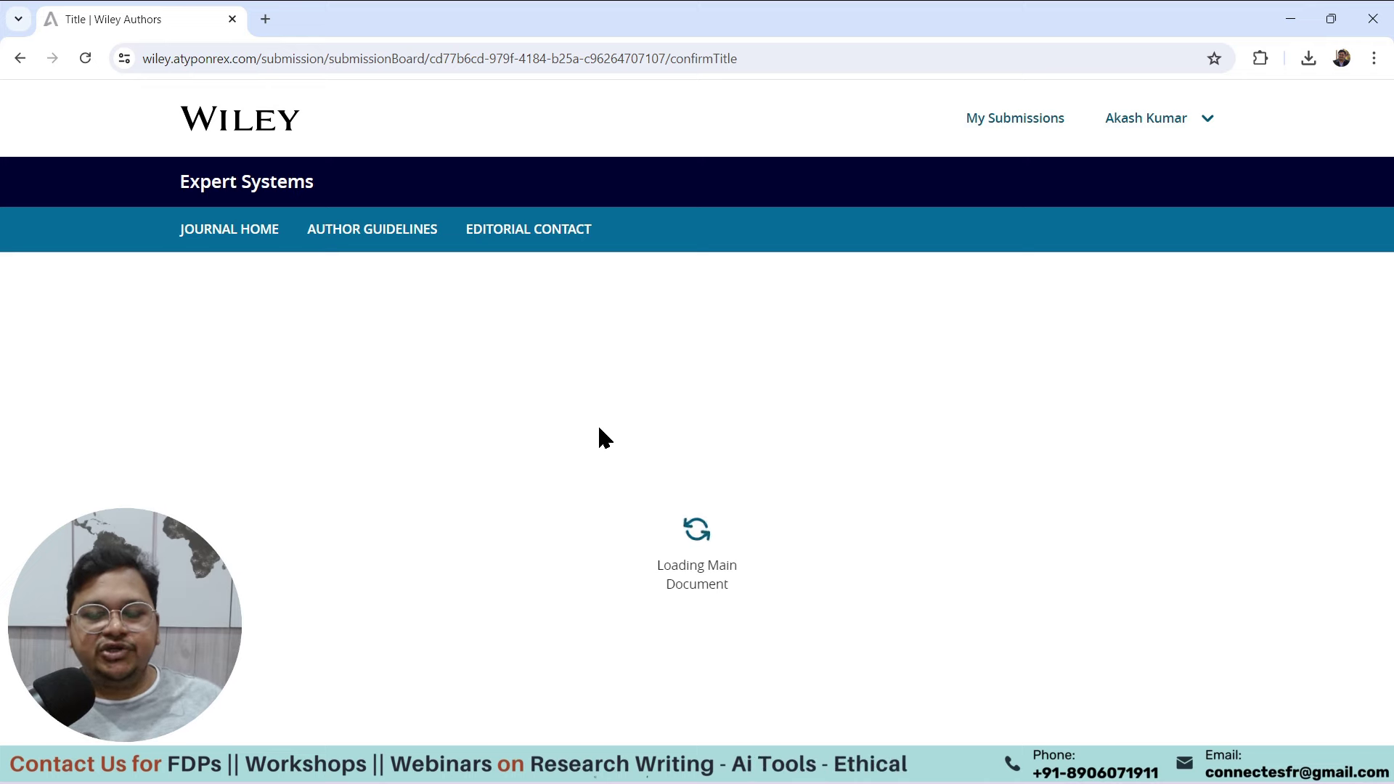
- Accept and confirm the automatically highlighted paper title and abstract in the manuscript
scroll(934, 483, "down", 2)
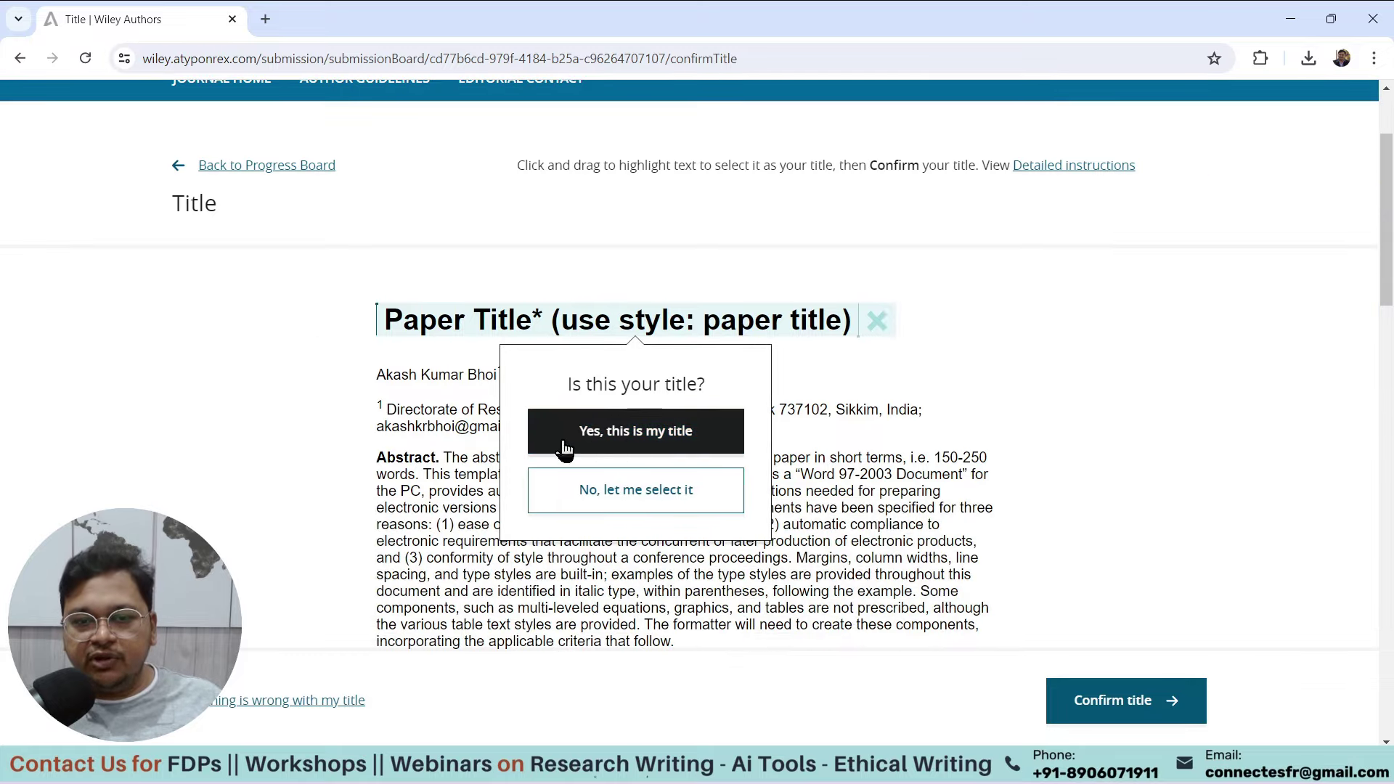
left_click(629, 443)
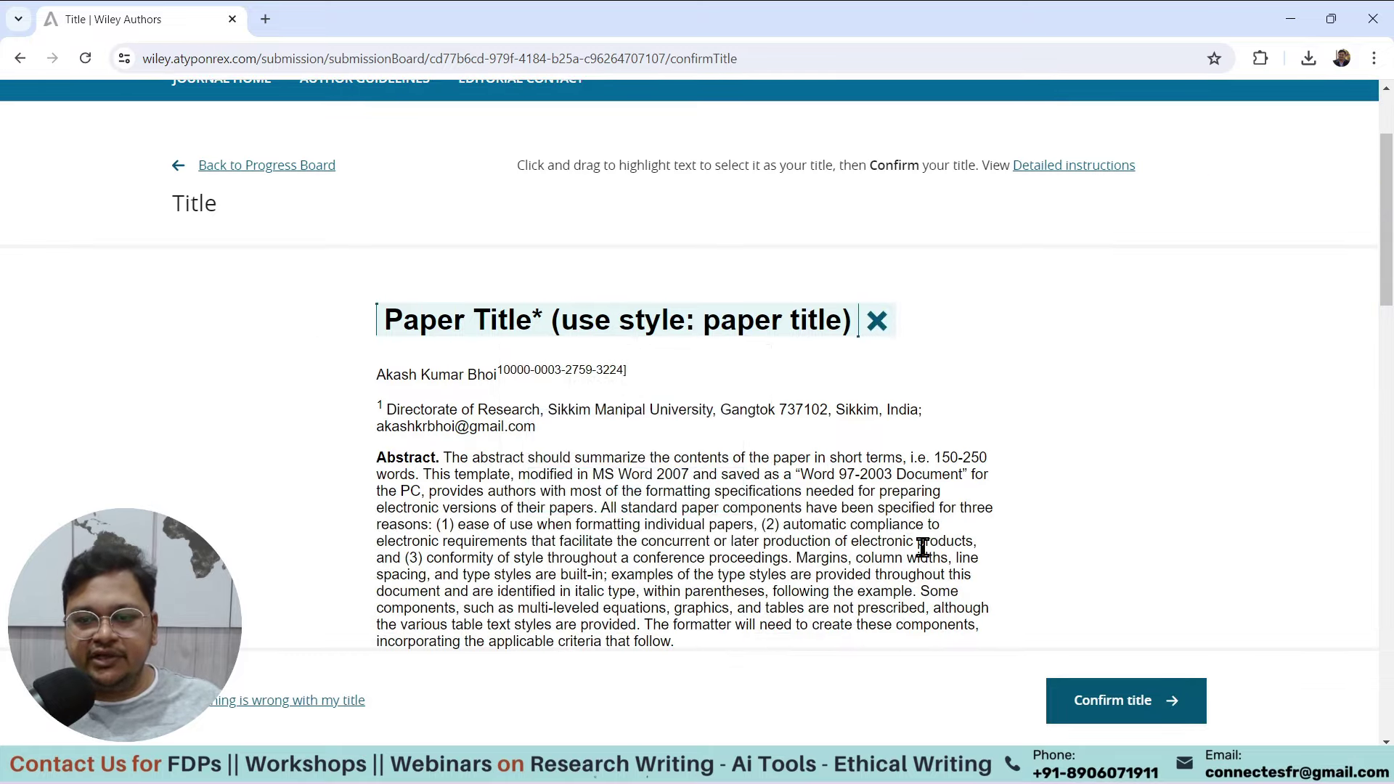
left_click(1107, 714)
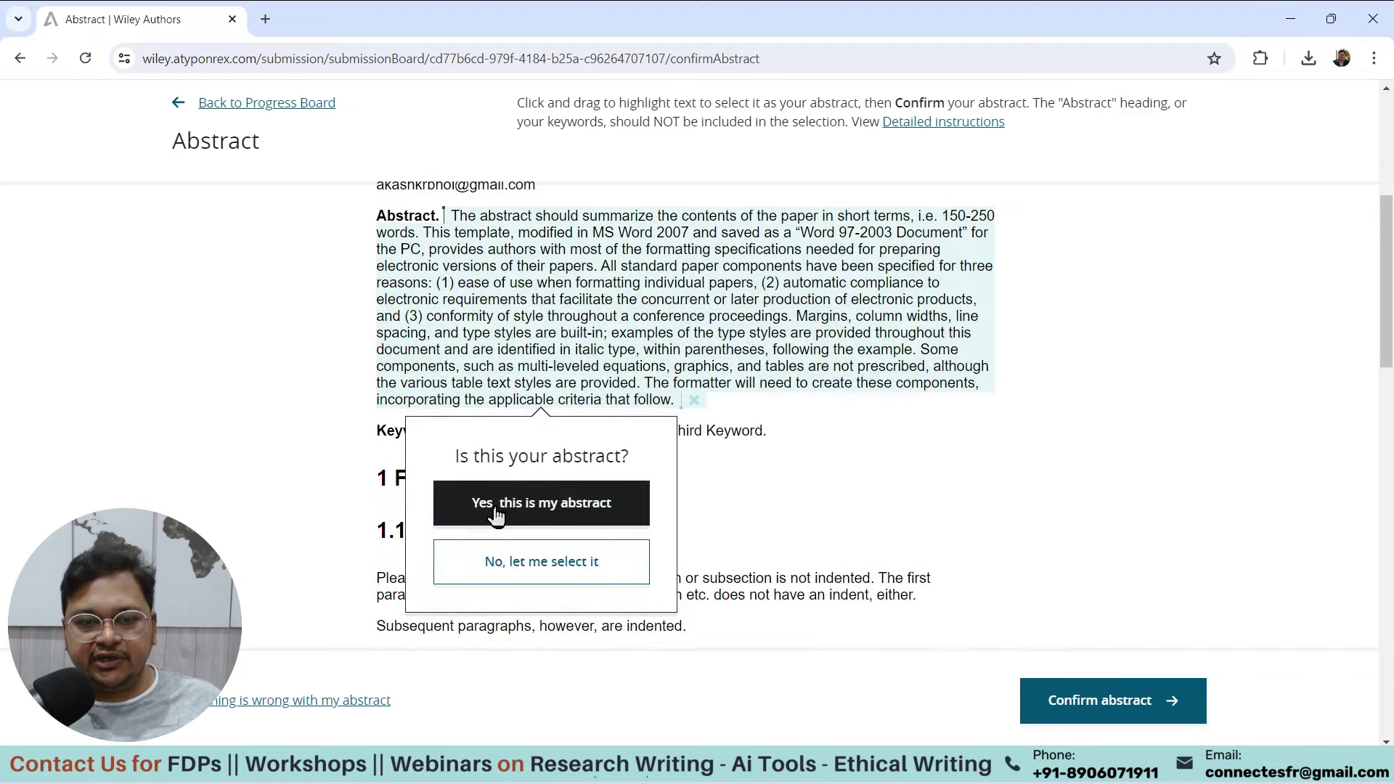
left_click(576, 515)
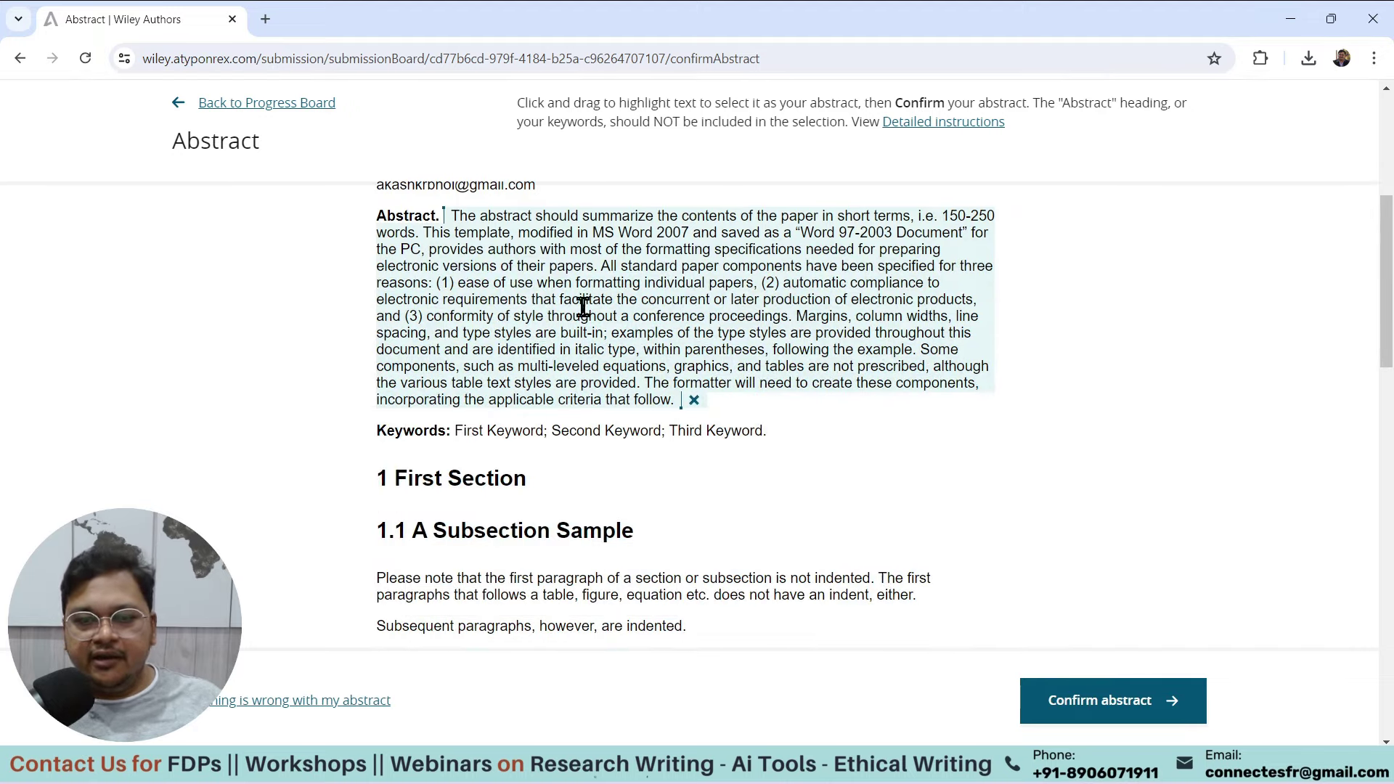
left_click(1104, 701)
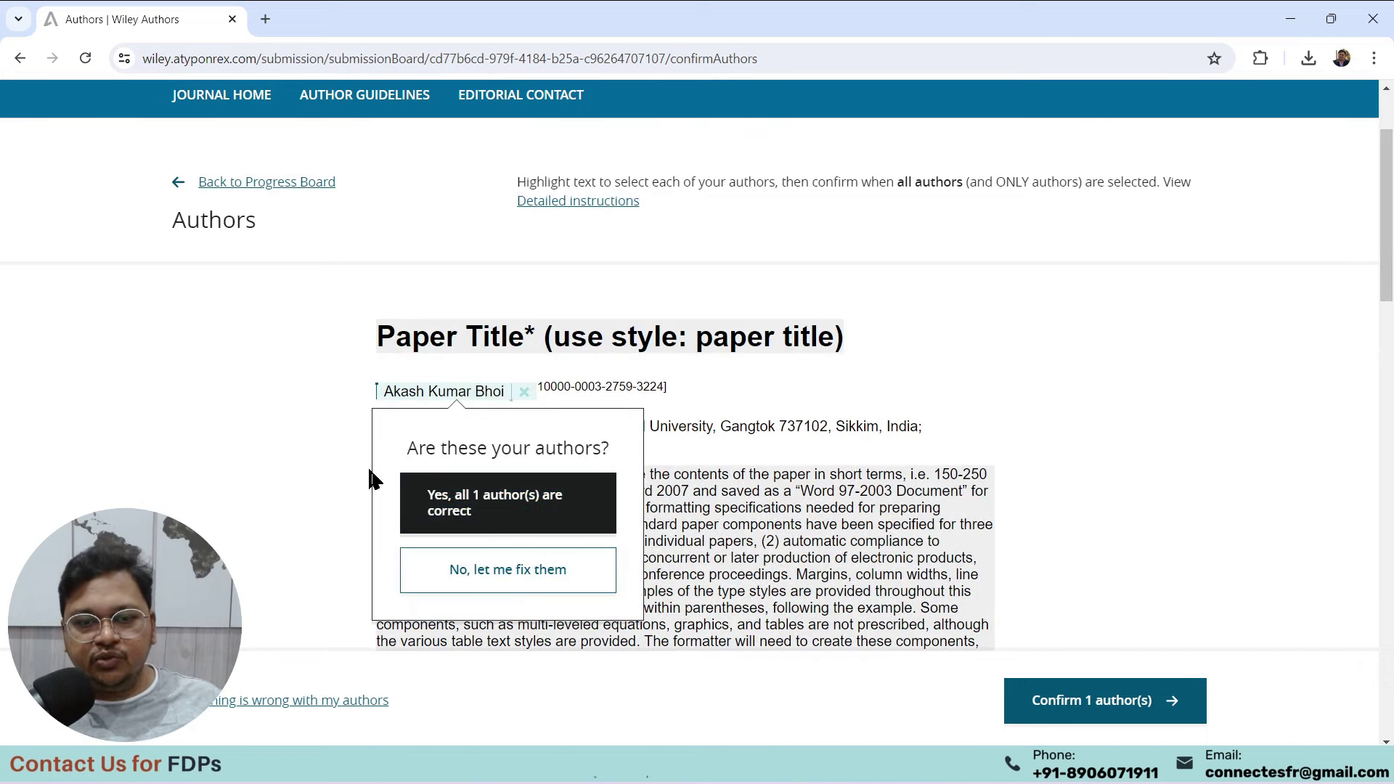
- Accept and confirm the highlighted author and the affiliation detected in the manuscript
left_click(520, 501)
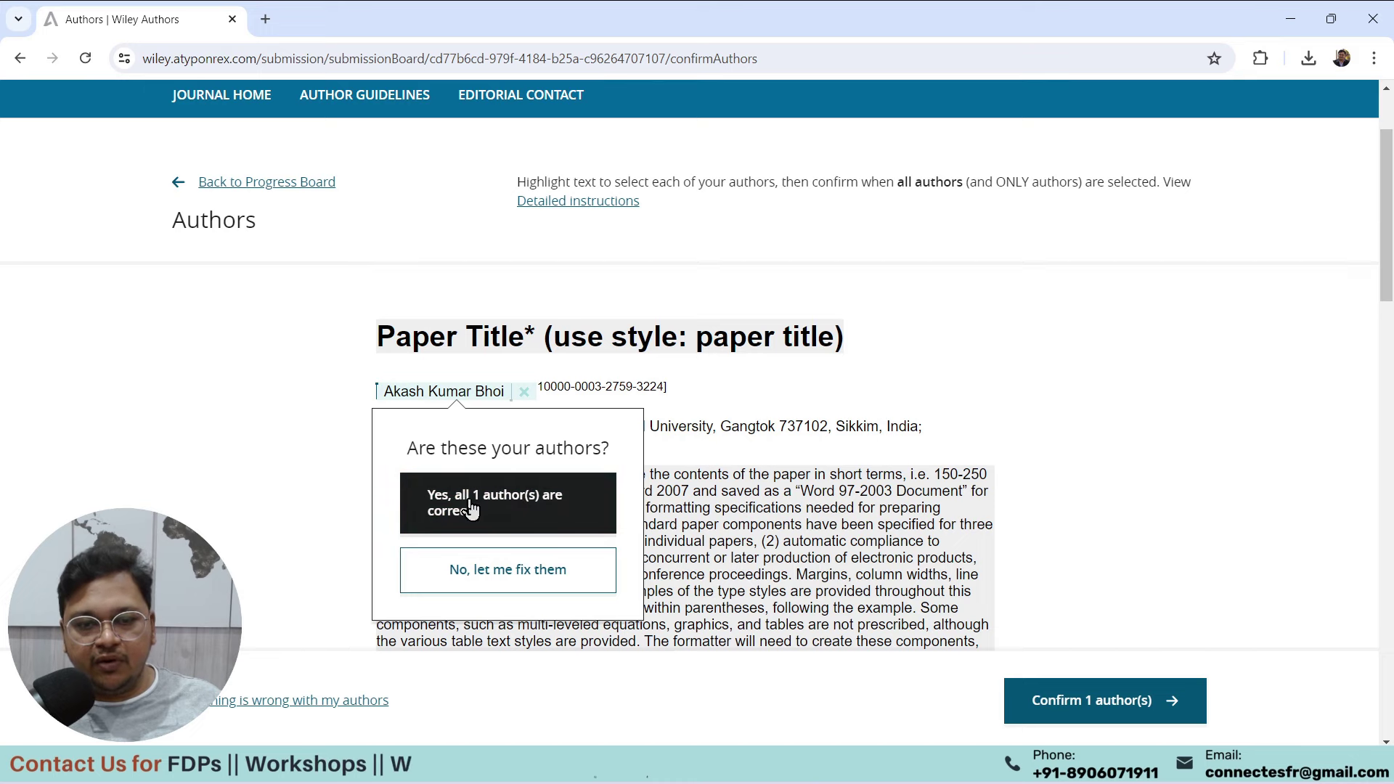
left_click(511, 509)
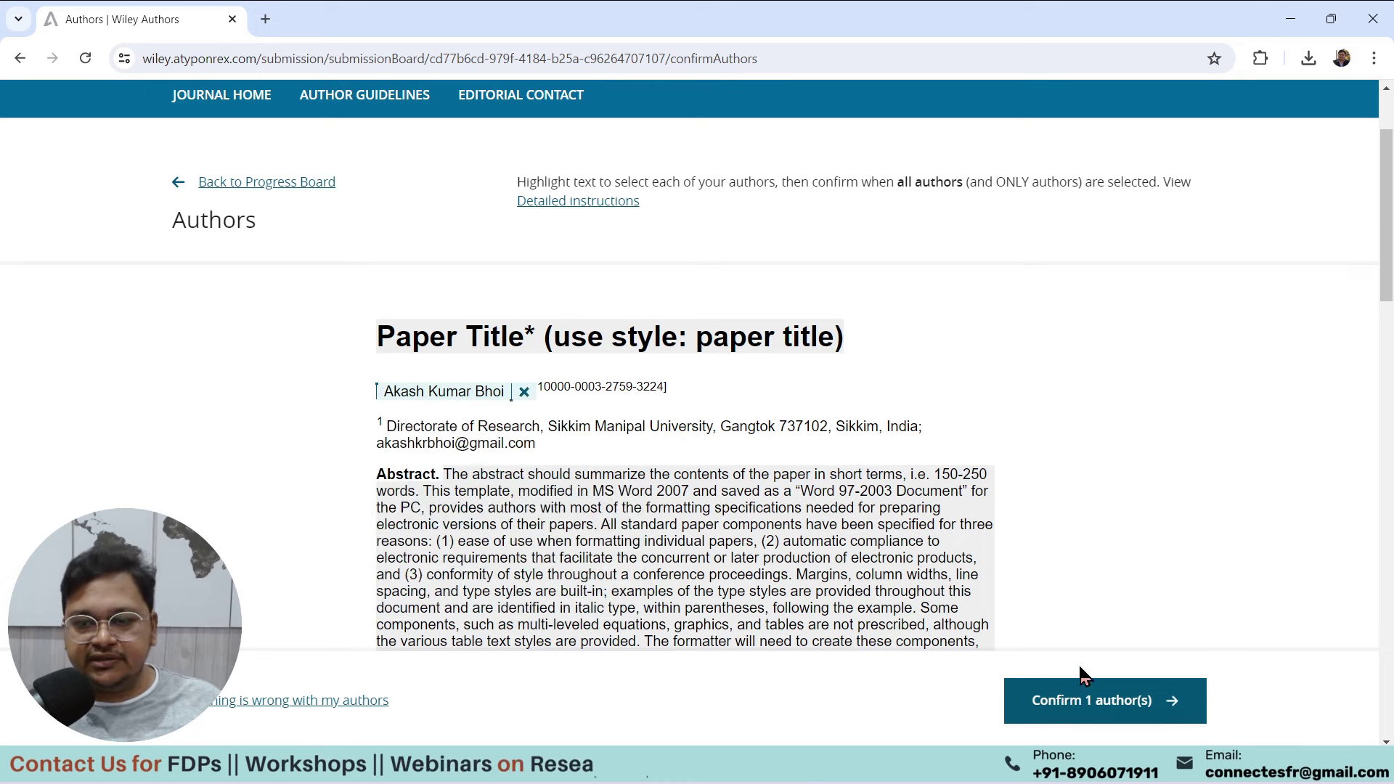
left_click(1066, 716)
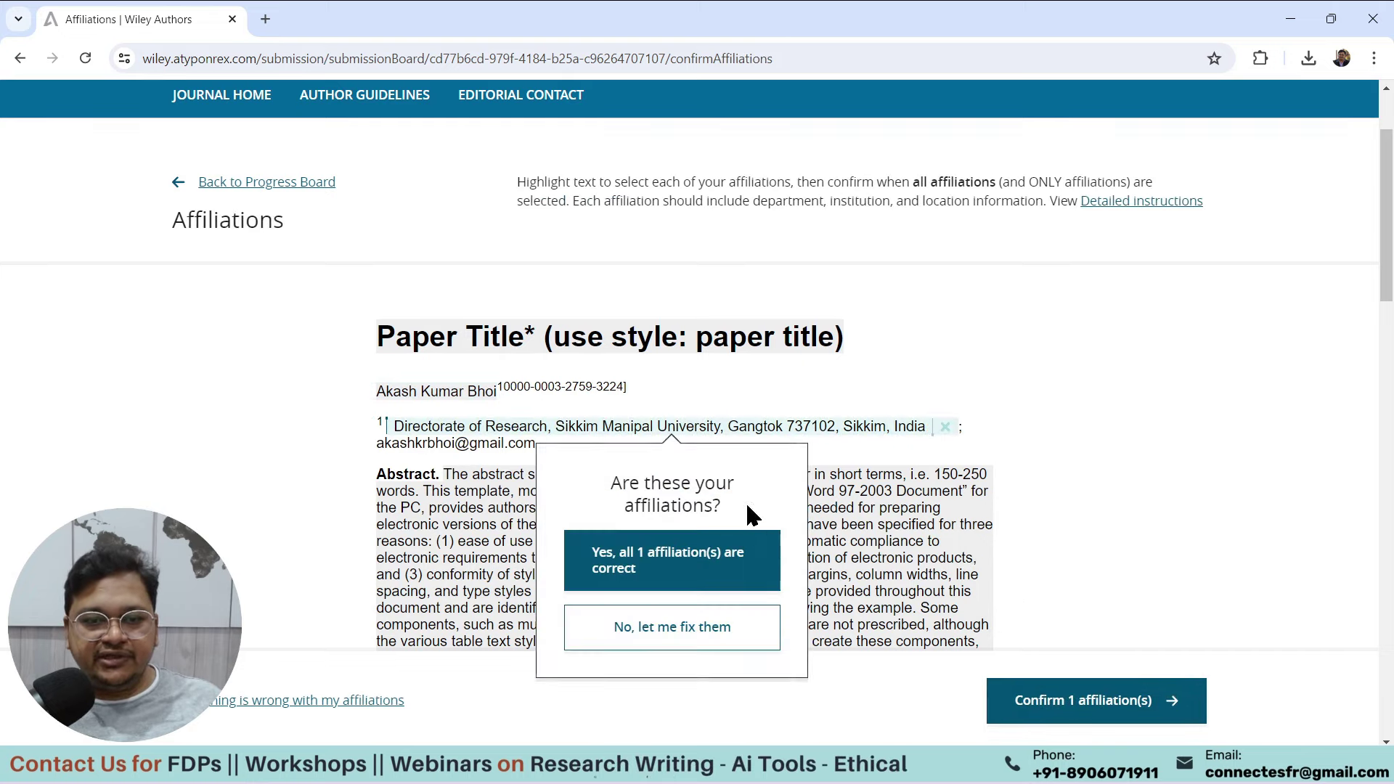
left_click(694, 577)
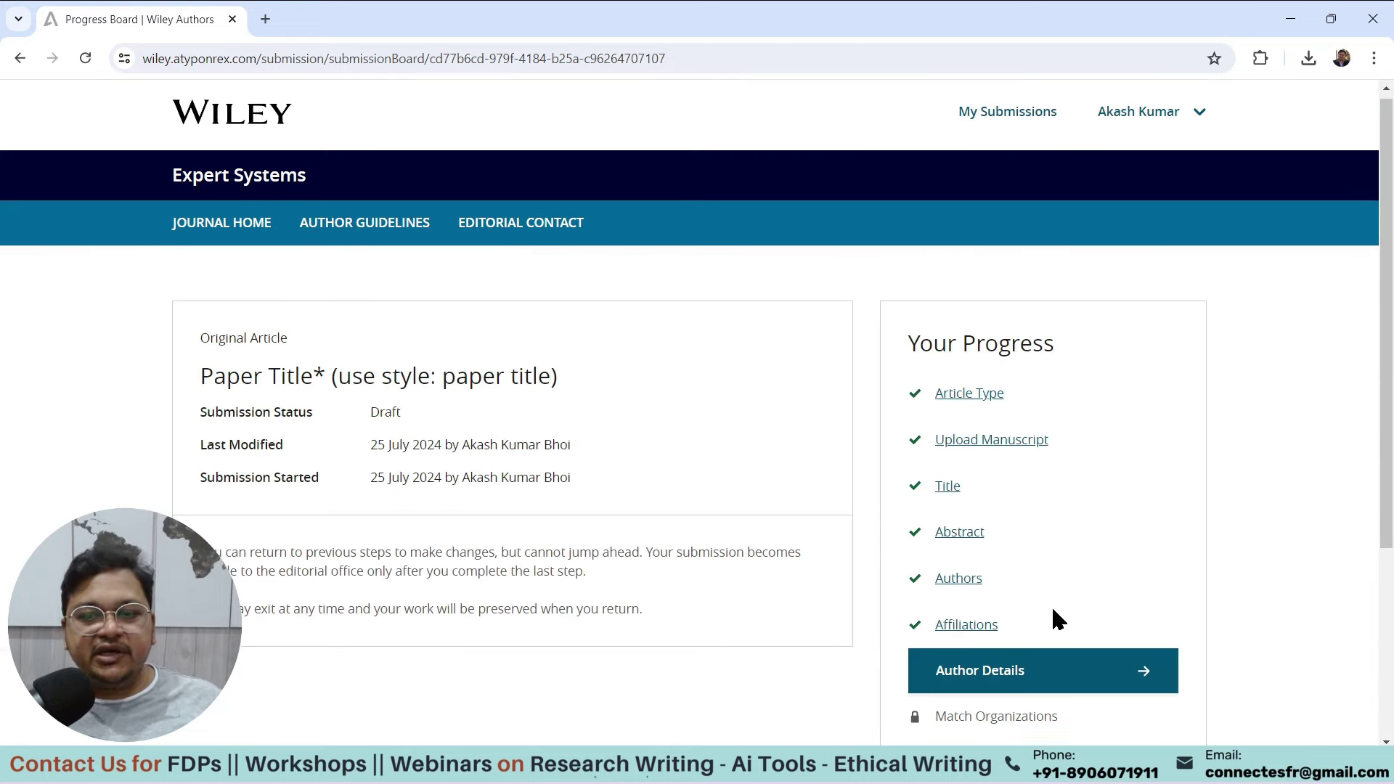
- In the Author Details stage, set the corresponding author's country to India and confirm the details
scroll(1051, 616, "down", 2)
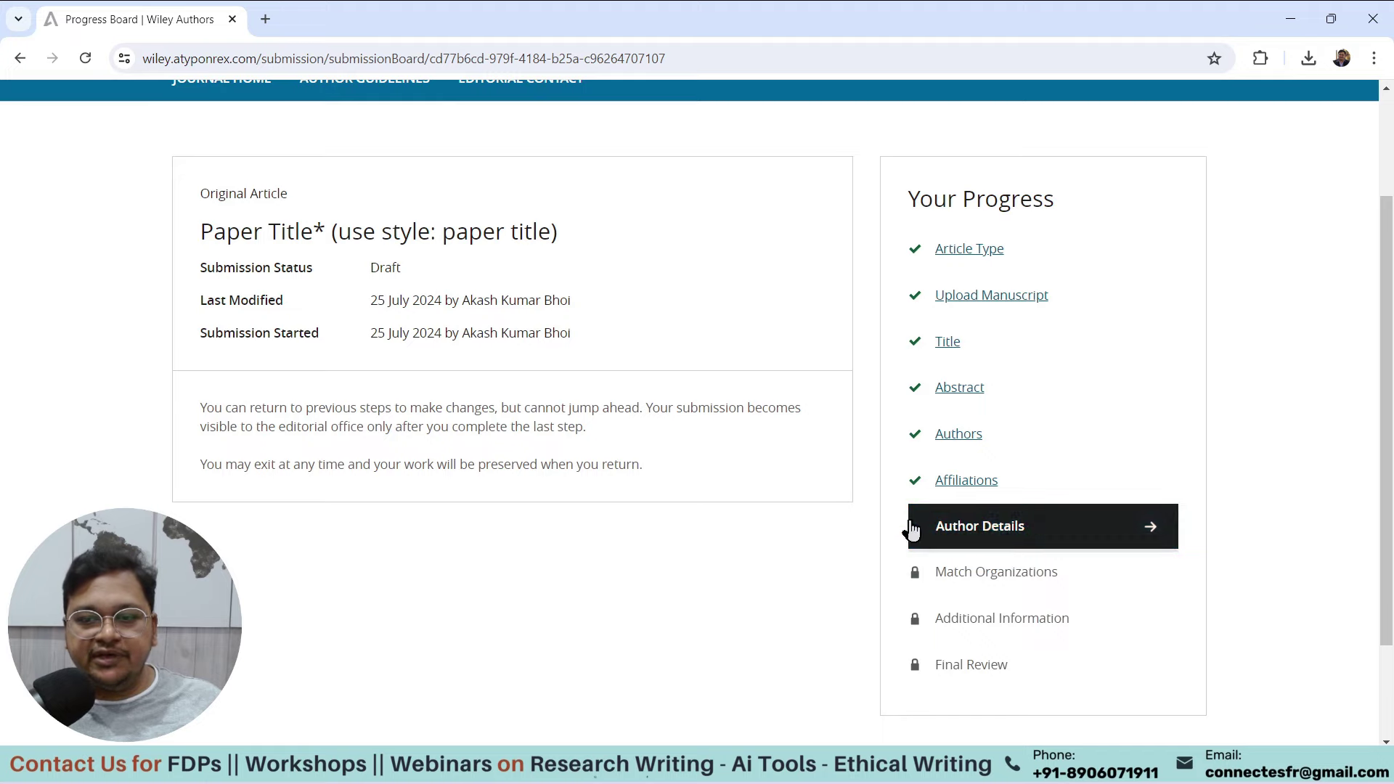
left_click(982, 536)
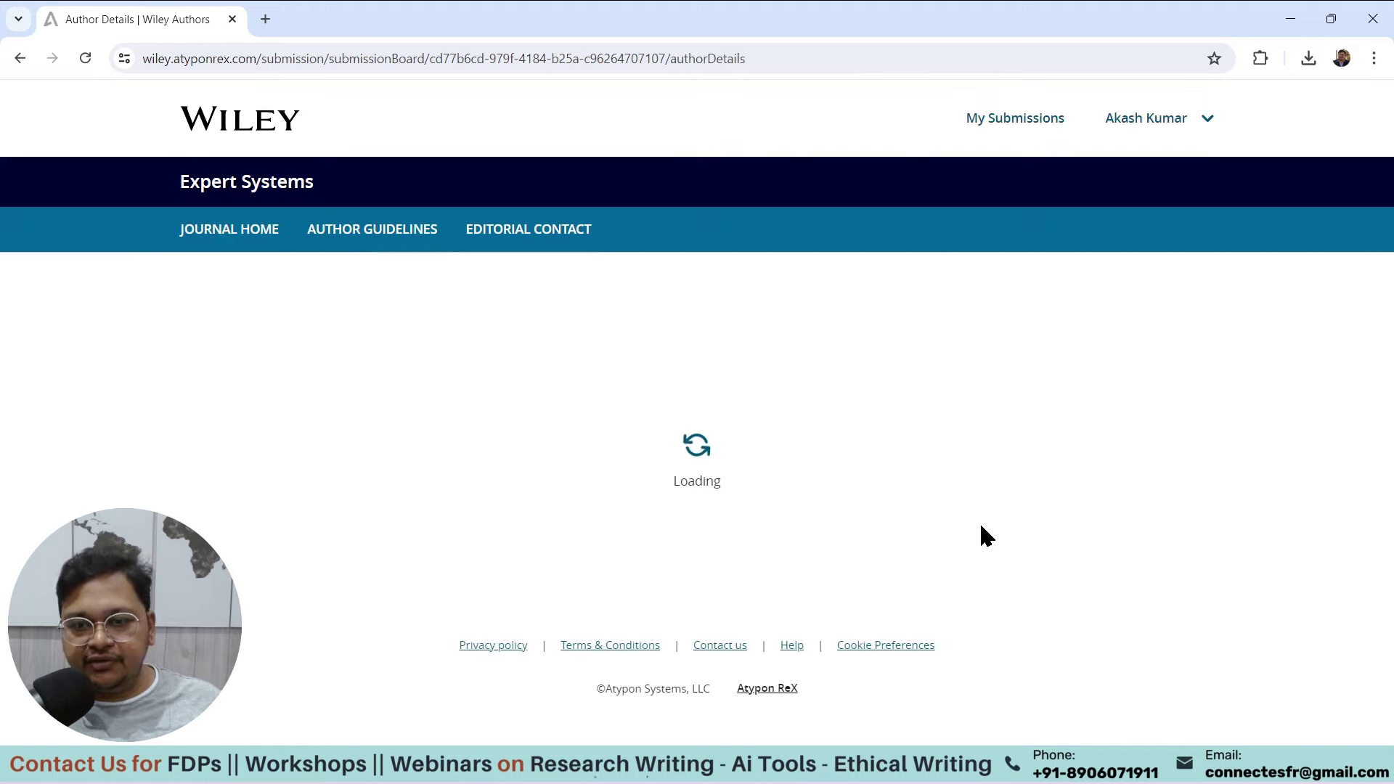
scroll(869, 392, "down", 4)
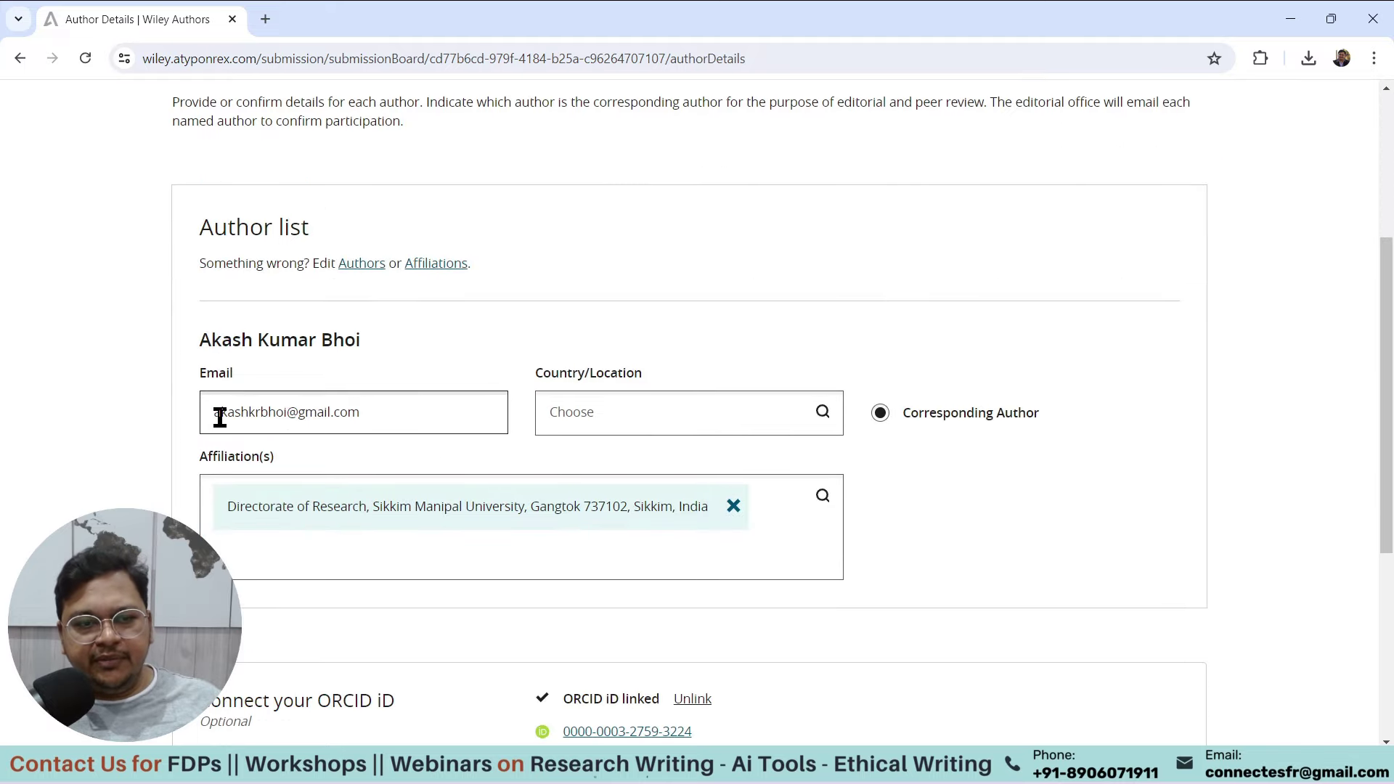
left_click(601, 425)
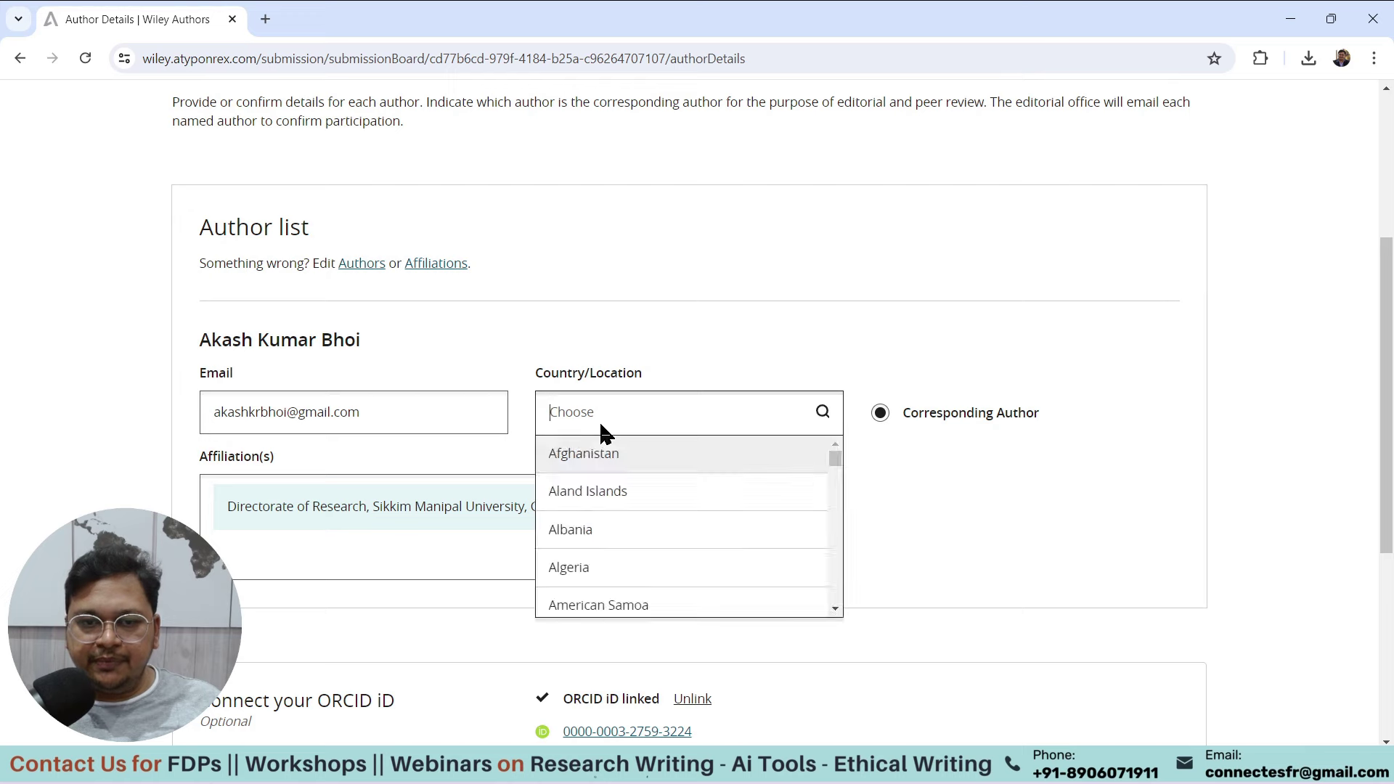
type("ind")
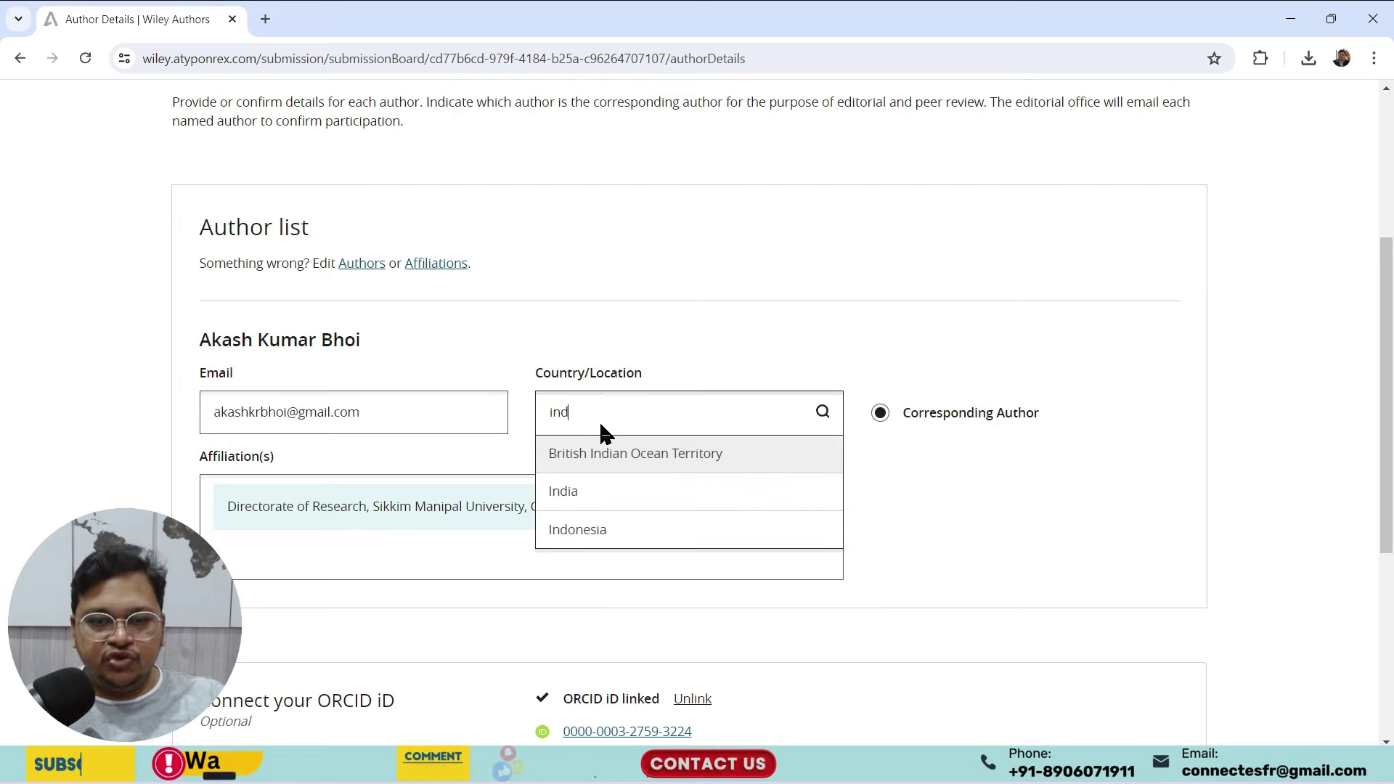
left_click(580, 497)
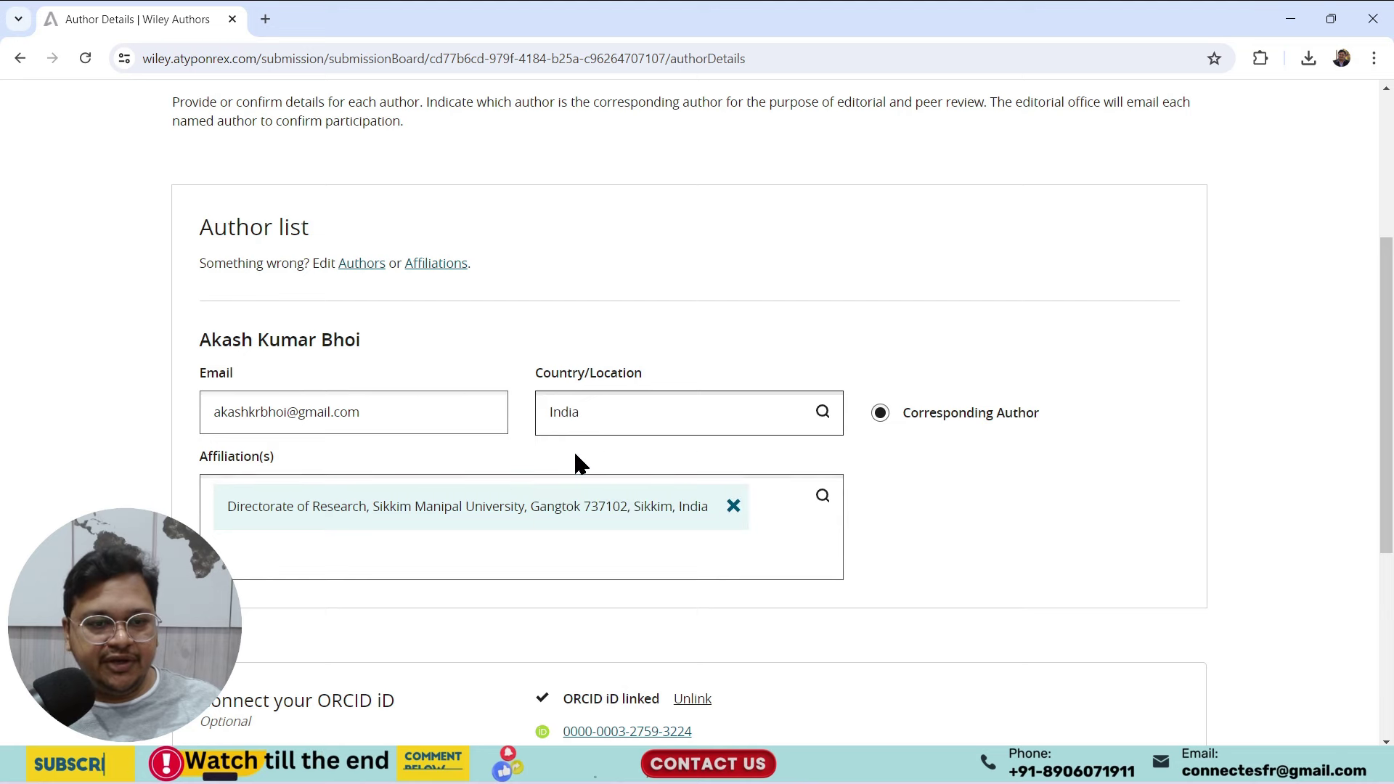
scroll(1021, 533, "down", 3)
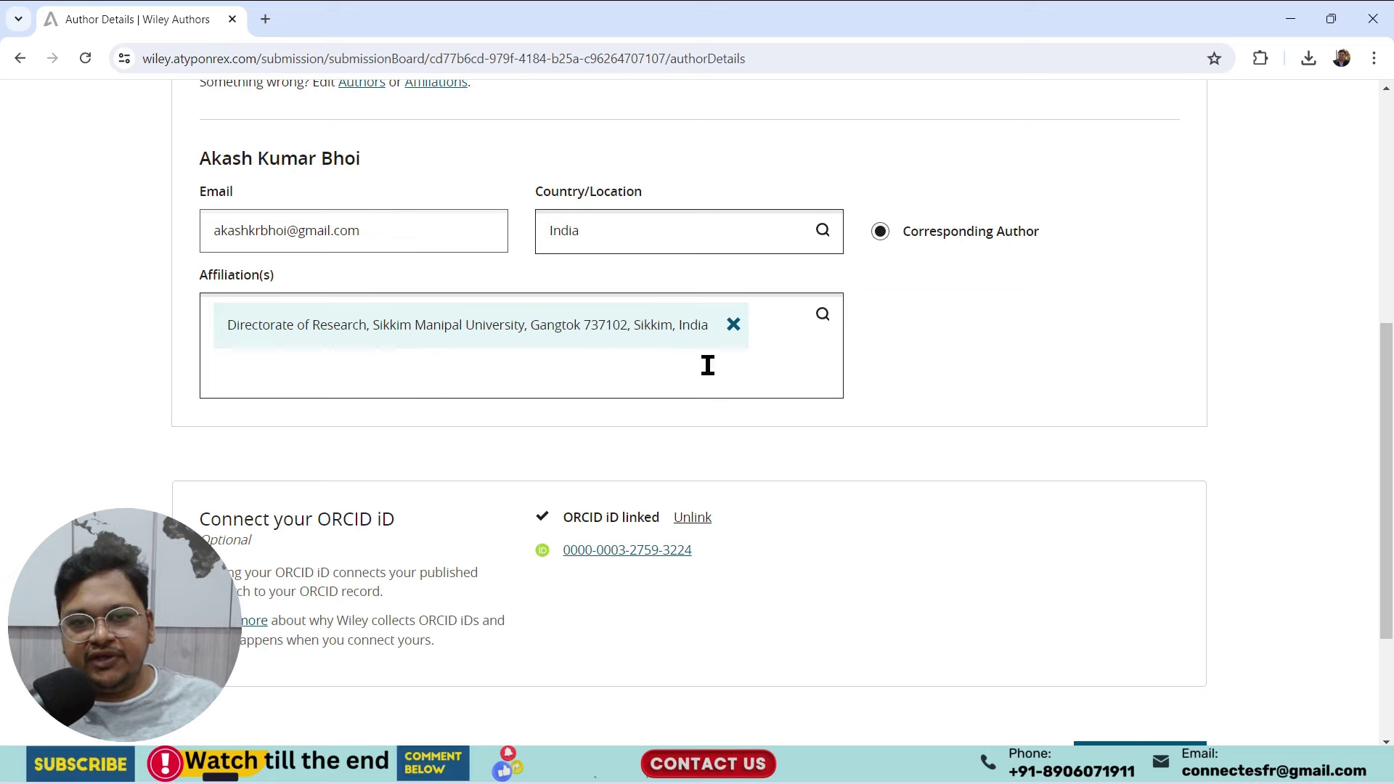
scroll(711, 392, "down", 2)
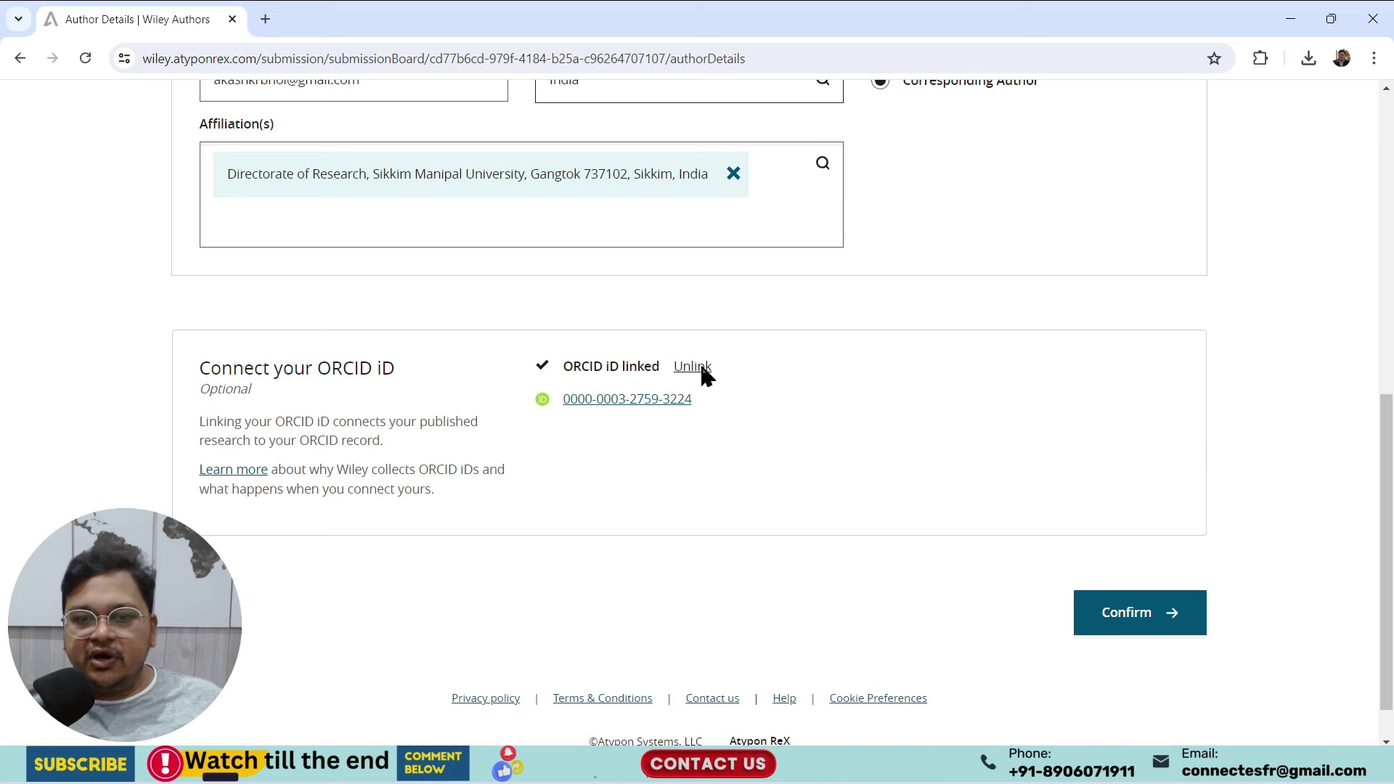
left_click(1139, 613)
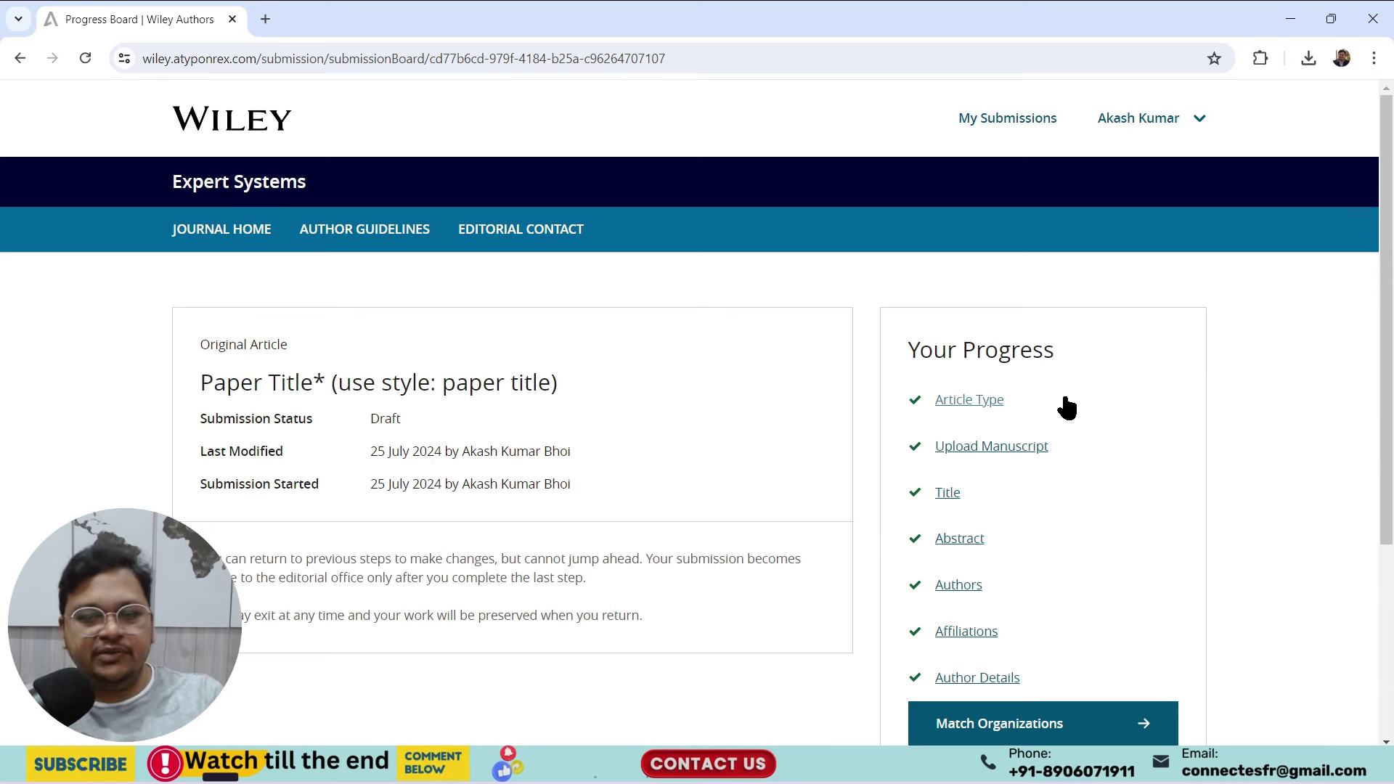
- In the Match Organizations stage, match the affiliation to Sikkim Manipal University, Gangtok, Sikkim, India, and confirm it
scroll(1161, 421, "down", 3)
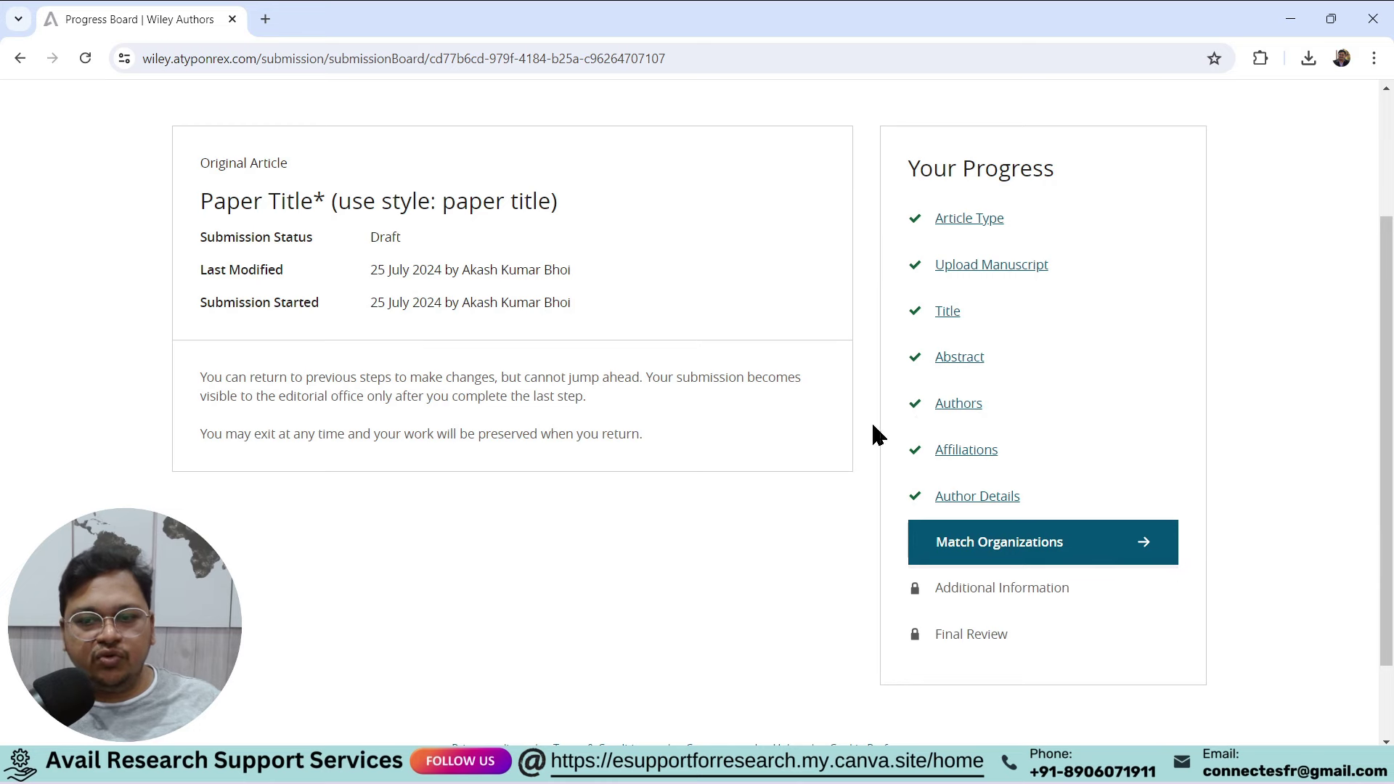
left_click(1009, 552)
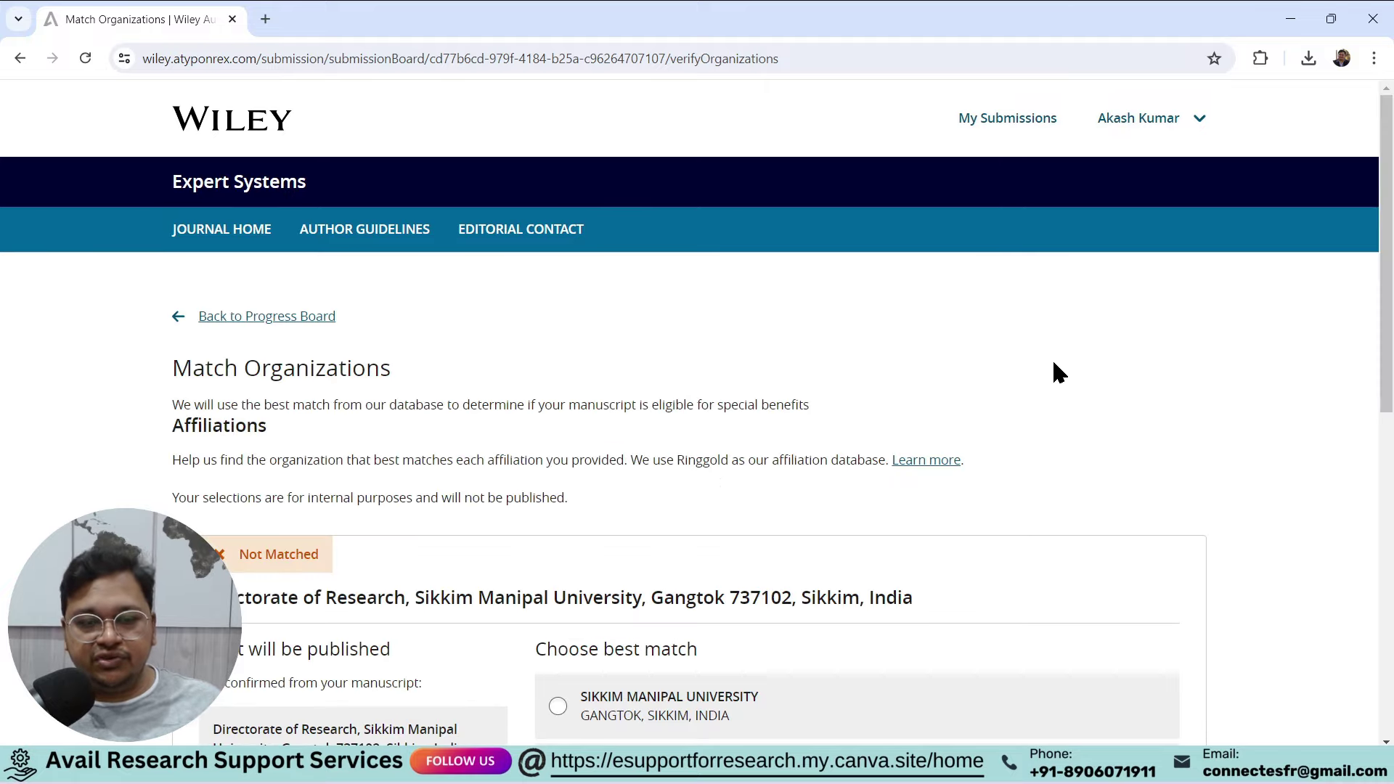
scroll(1052, 370, "down", 5)
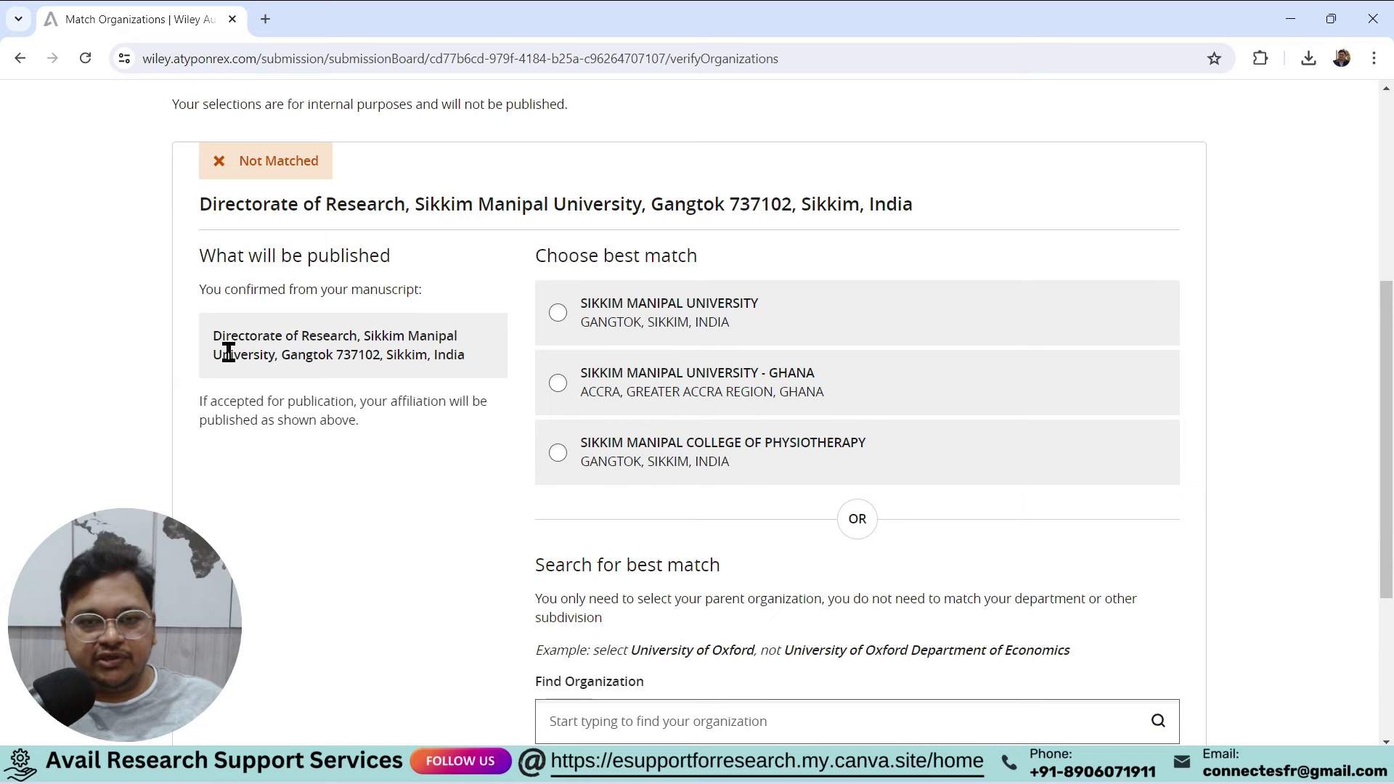
left_click_drag(542, 258, 759, 312)
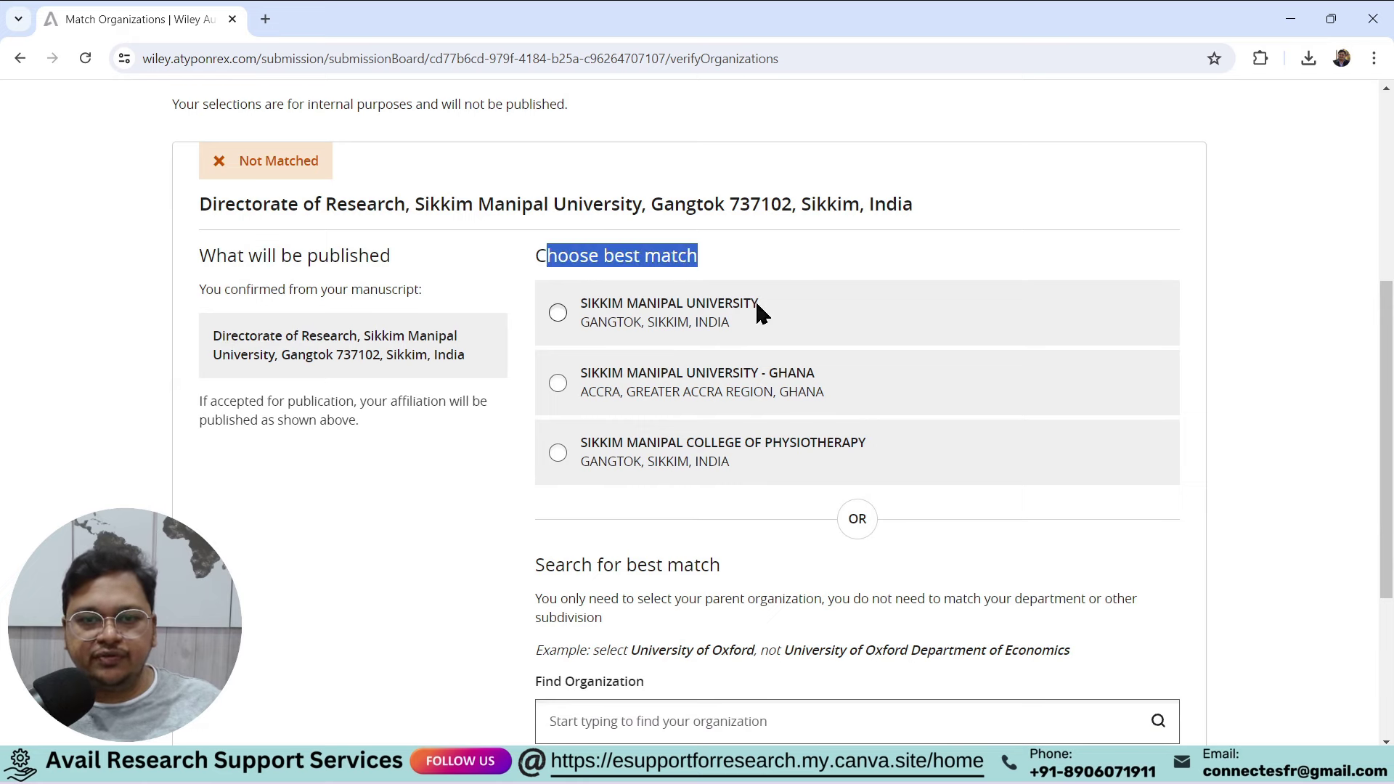
left_click(559, 313)
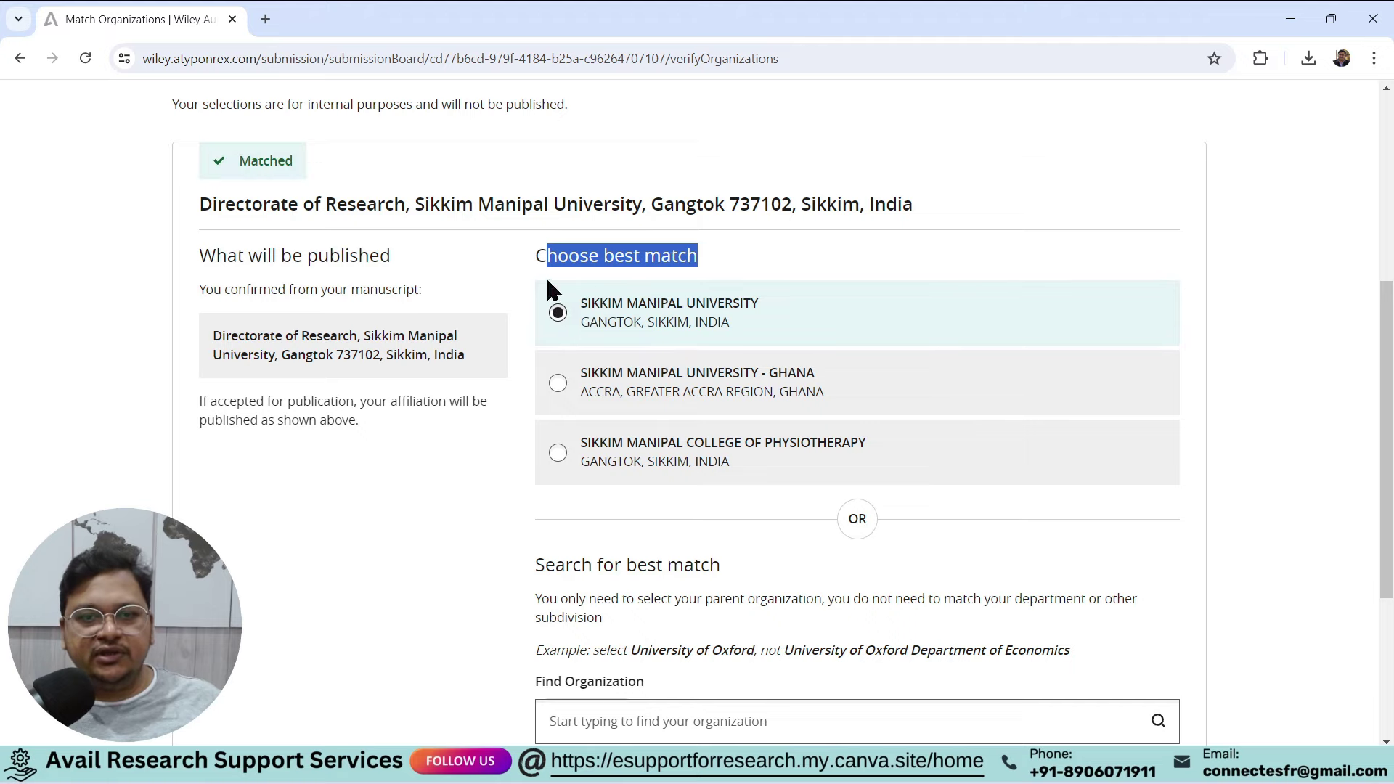
scroll(292, 276, "up", 2)
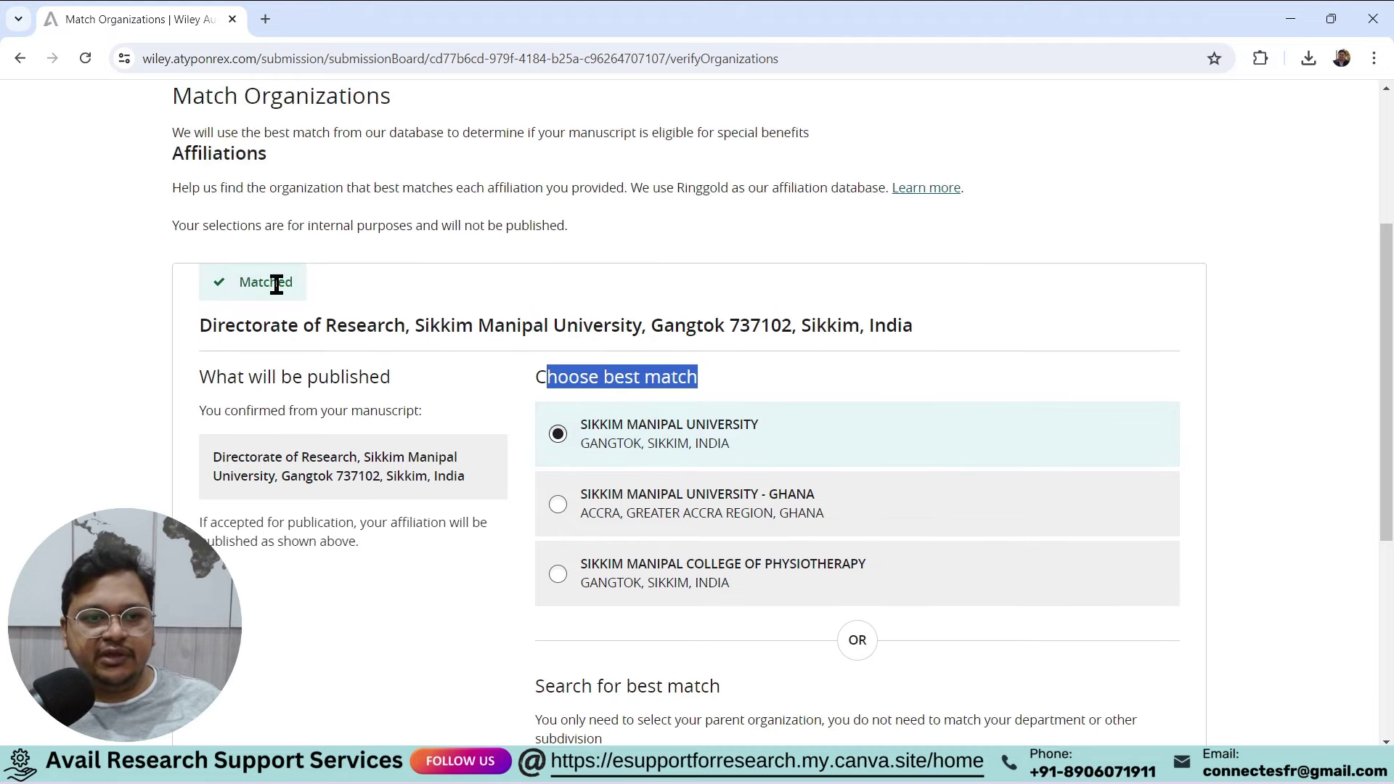
scroll(979, 423, "down", 3)
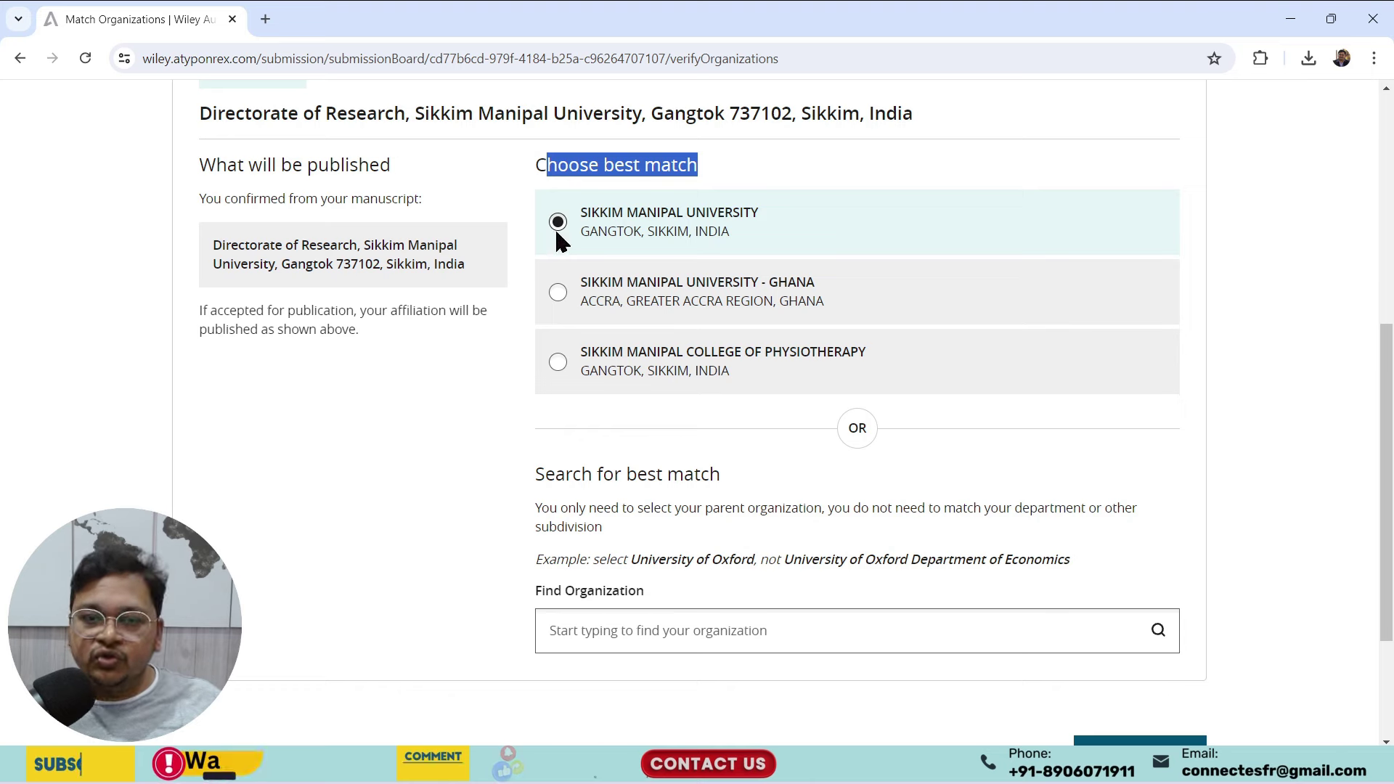
scroll(1074, 598, "down", 2)
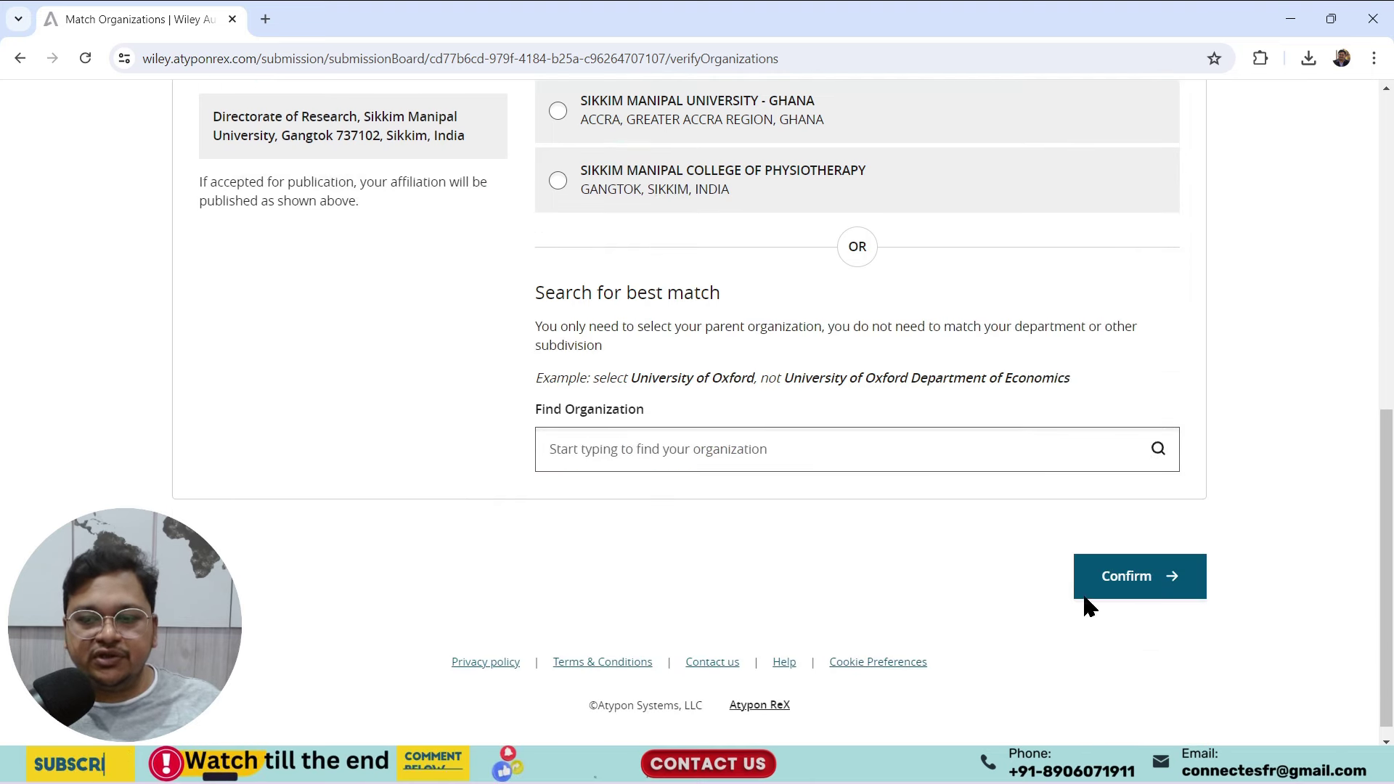
left_click(1105, 588)
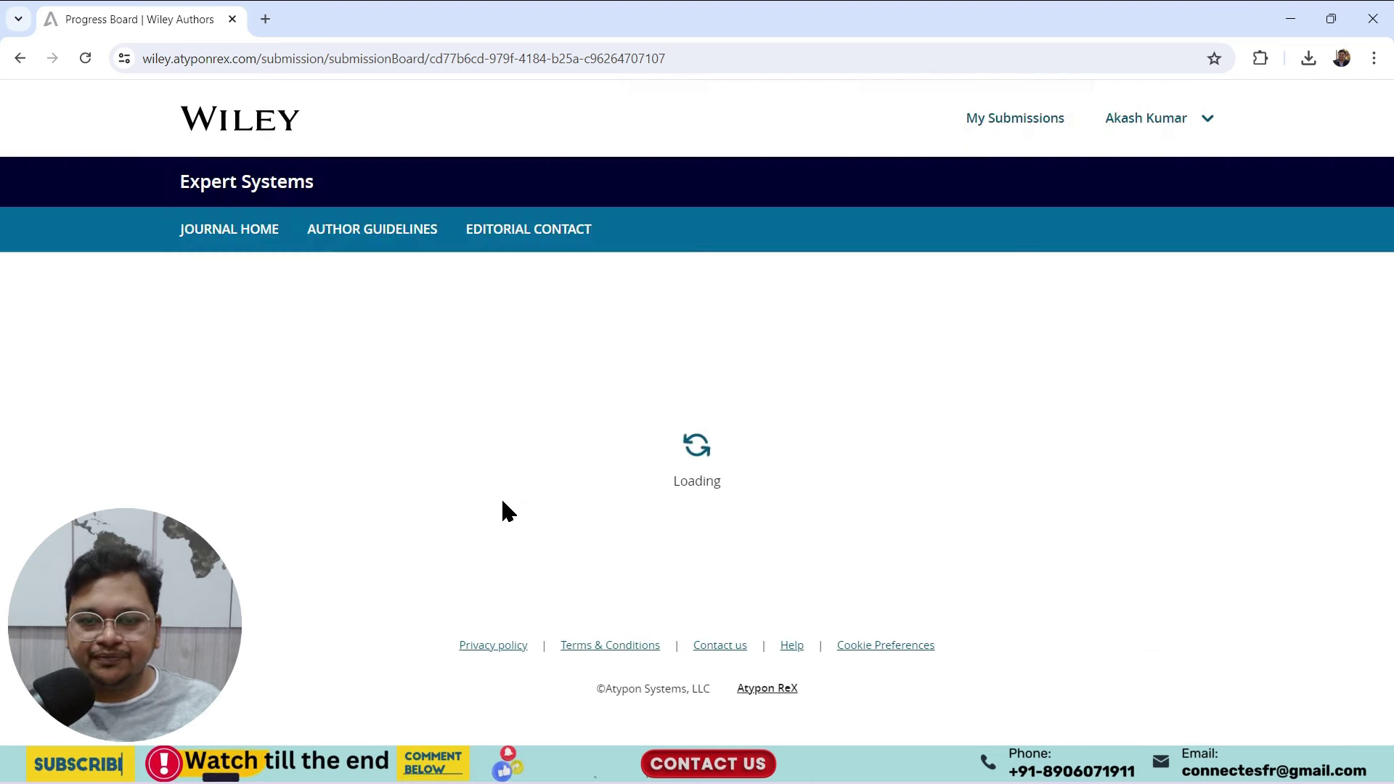
- Start the Additional Information stage and declare that no funding was received for this manuscript
scroll(544, 459, "down", 2)
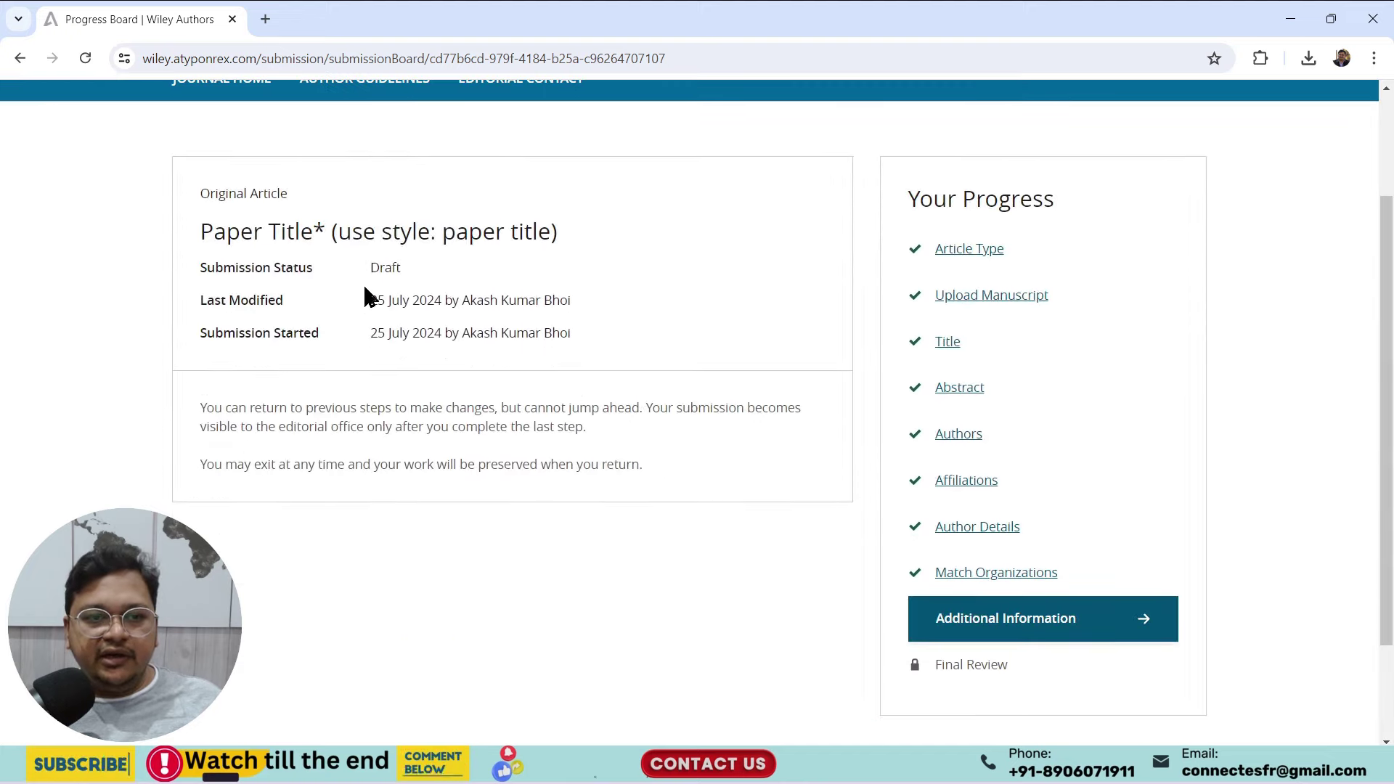
left_click_drag(199, 191, 605, 338)
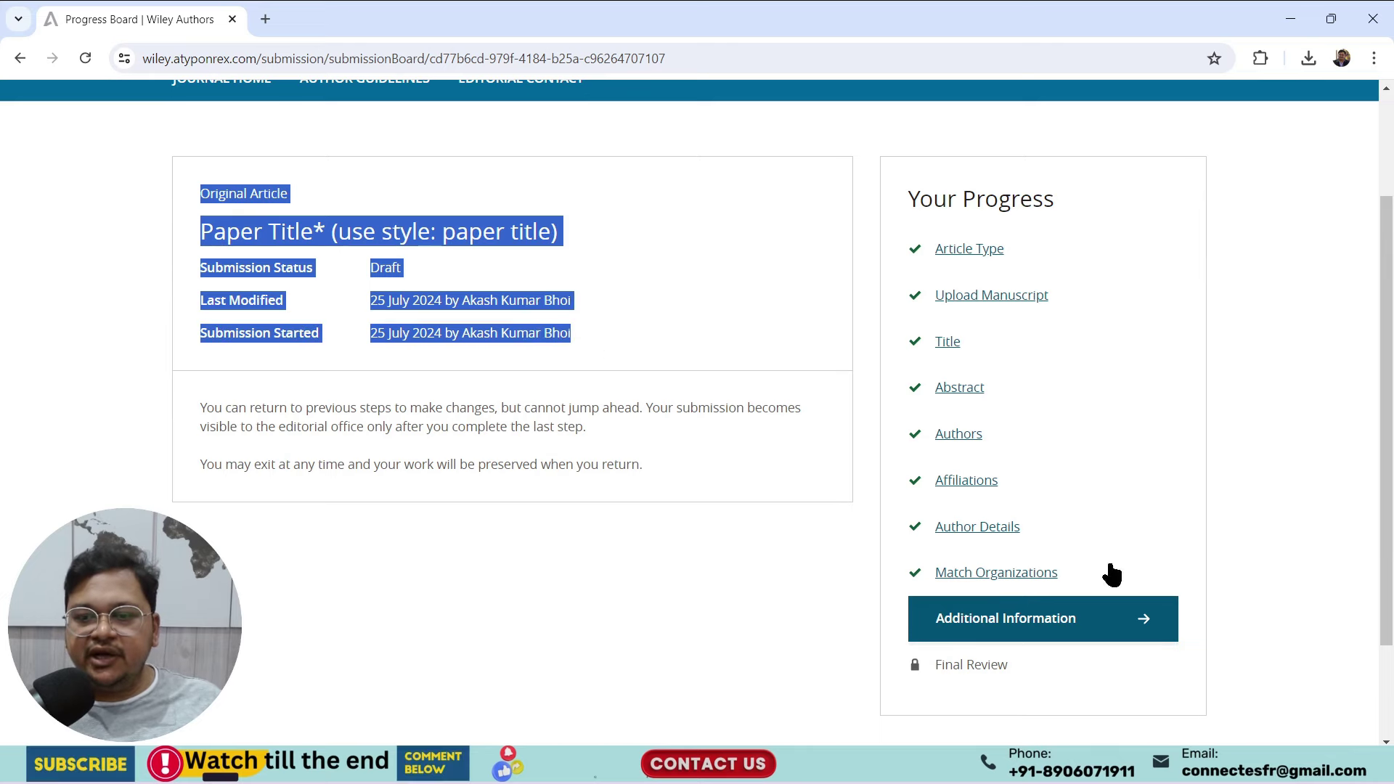
left_click(1023, 629)
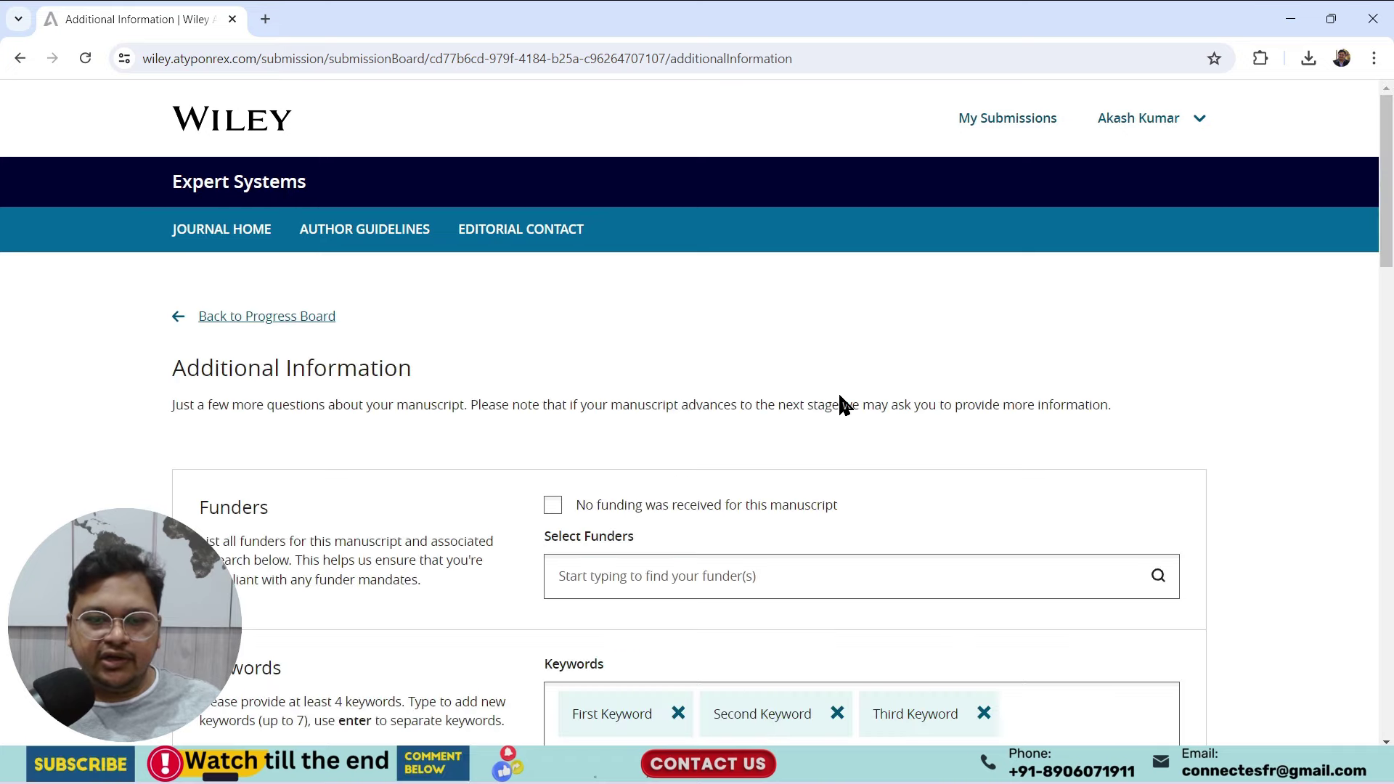
scroll(838, 396, "down", 2)
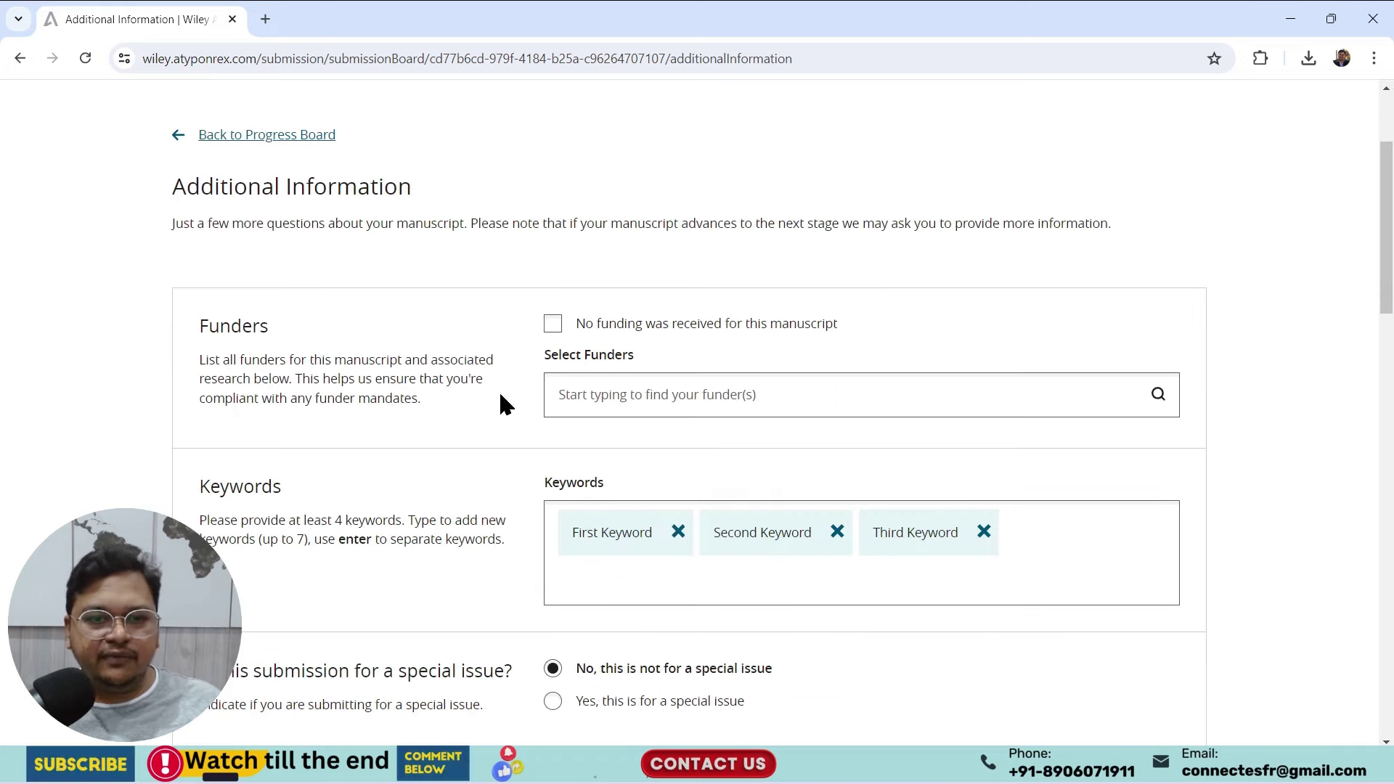
left_click(553, 324)
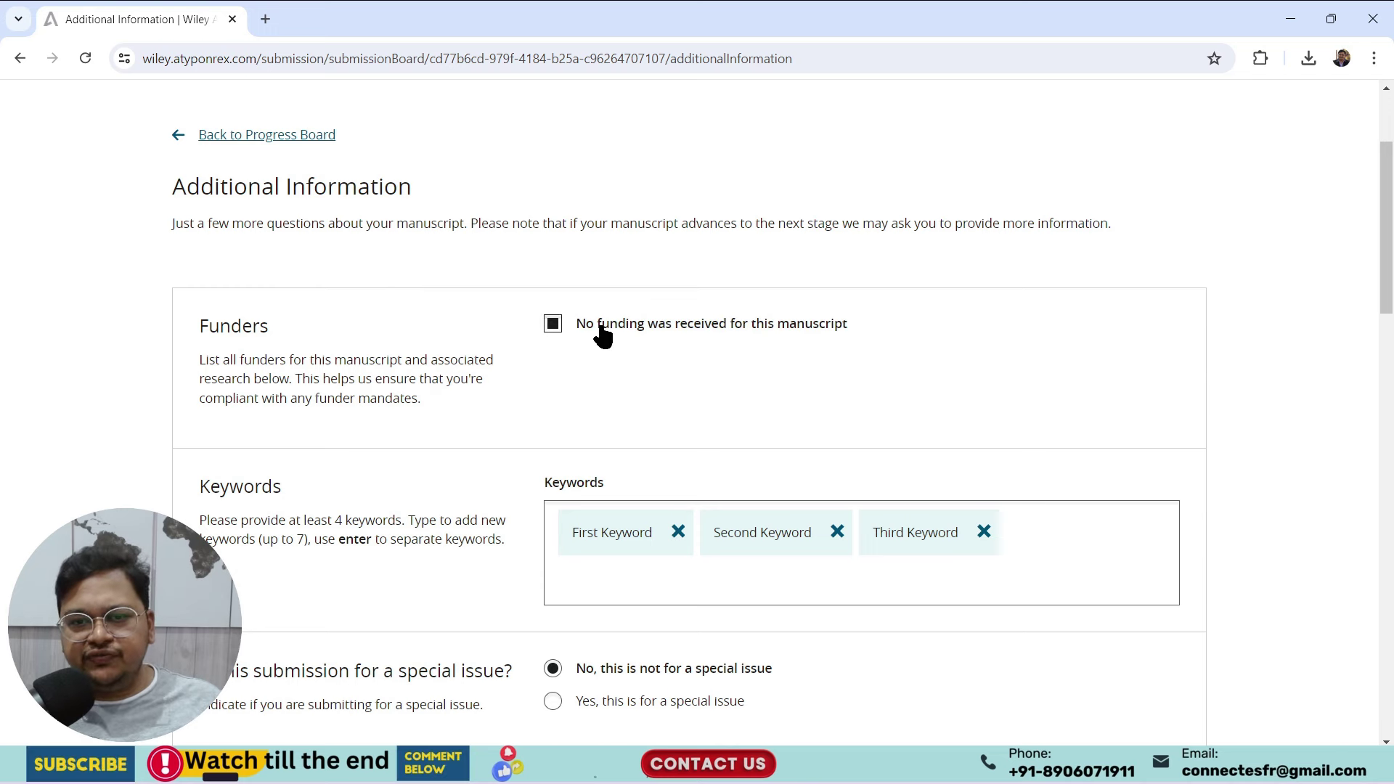
- Withdraw the declaration that no funding was received for this manuscript and restore it
left_click(552, 328)
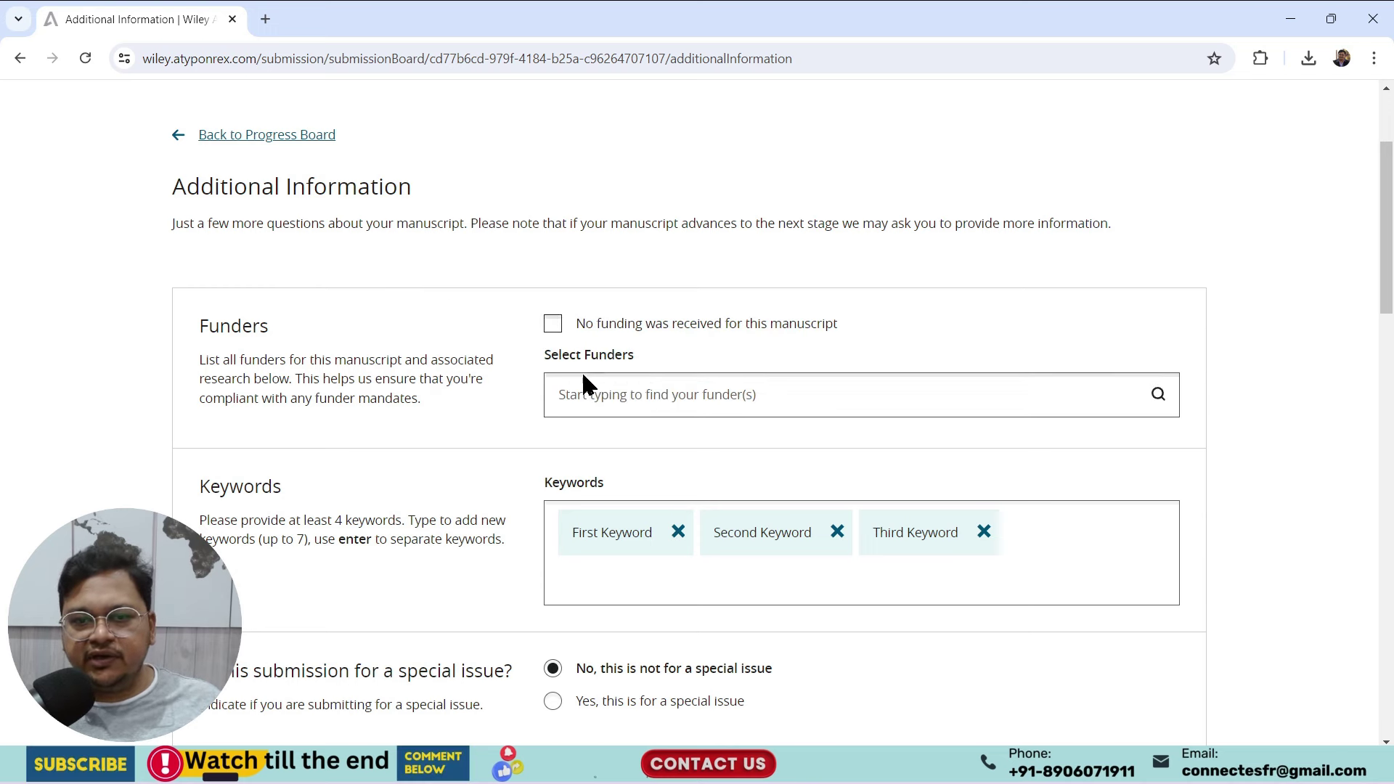
left_click(552, 328)
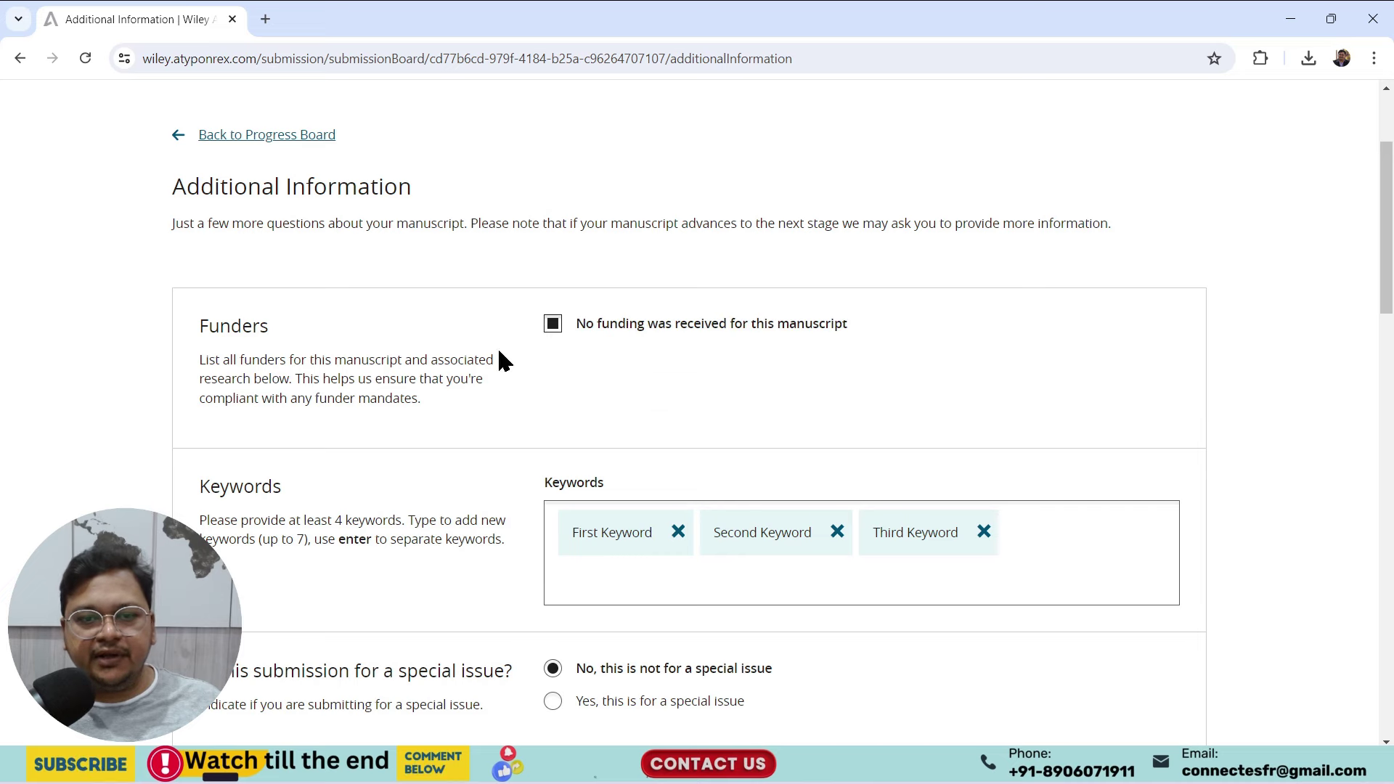
- Browse the journal's available special issues and set the submission back to not being for a special issue
scroll(756, 405, "down", 2)
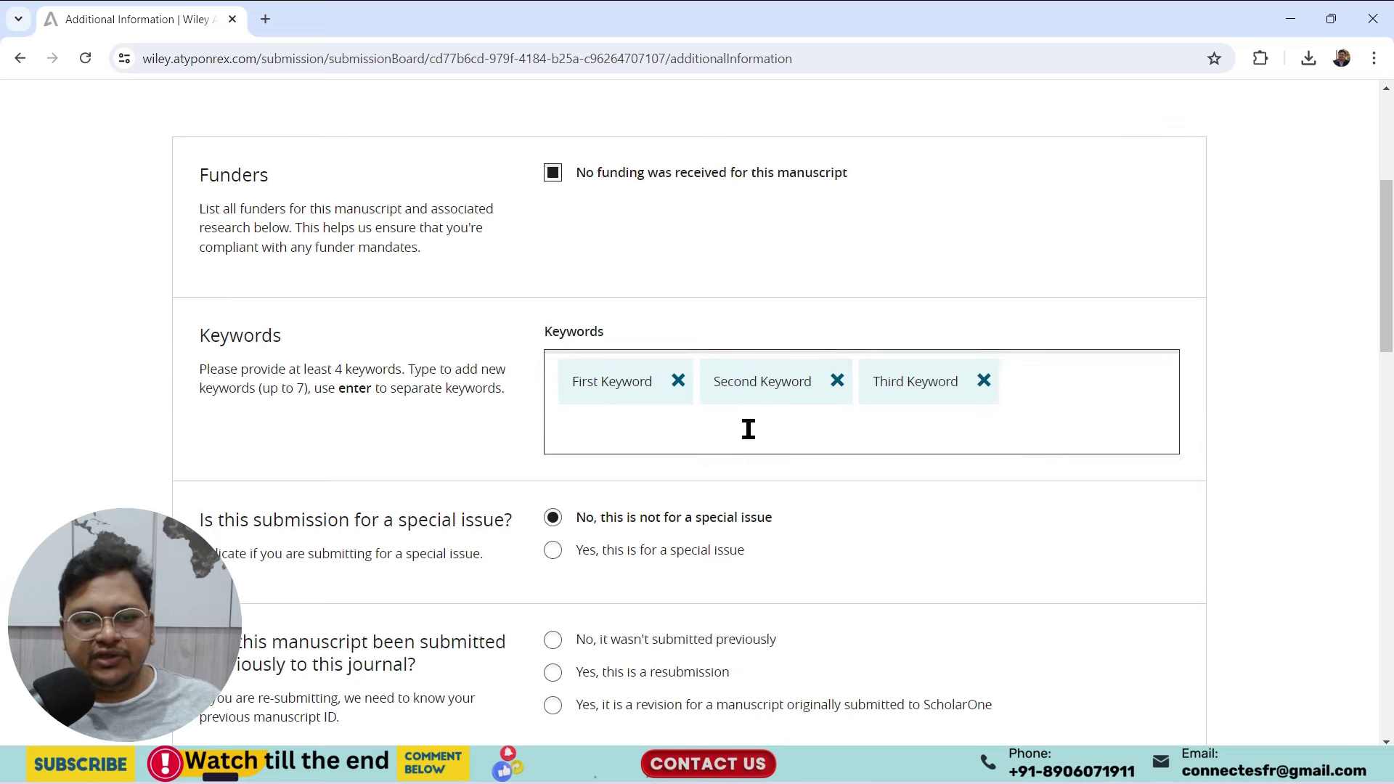
scroll(953, 430, "down", 2)
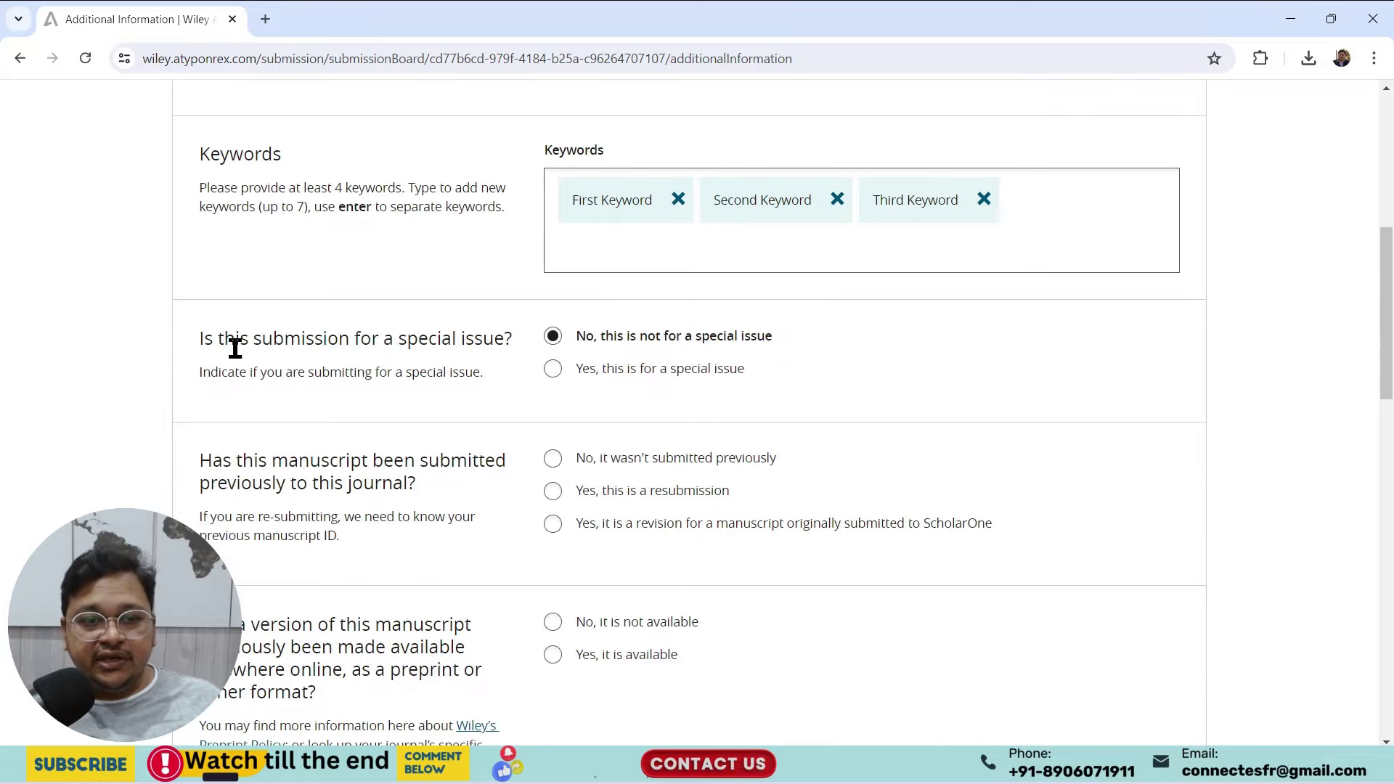
scroll(639, 383, "down", 1)
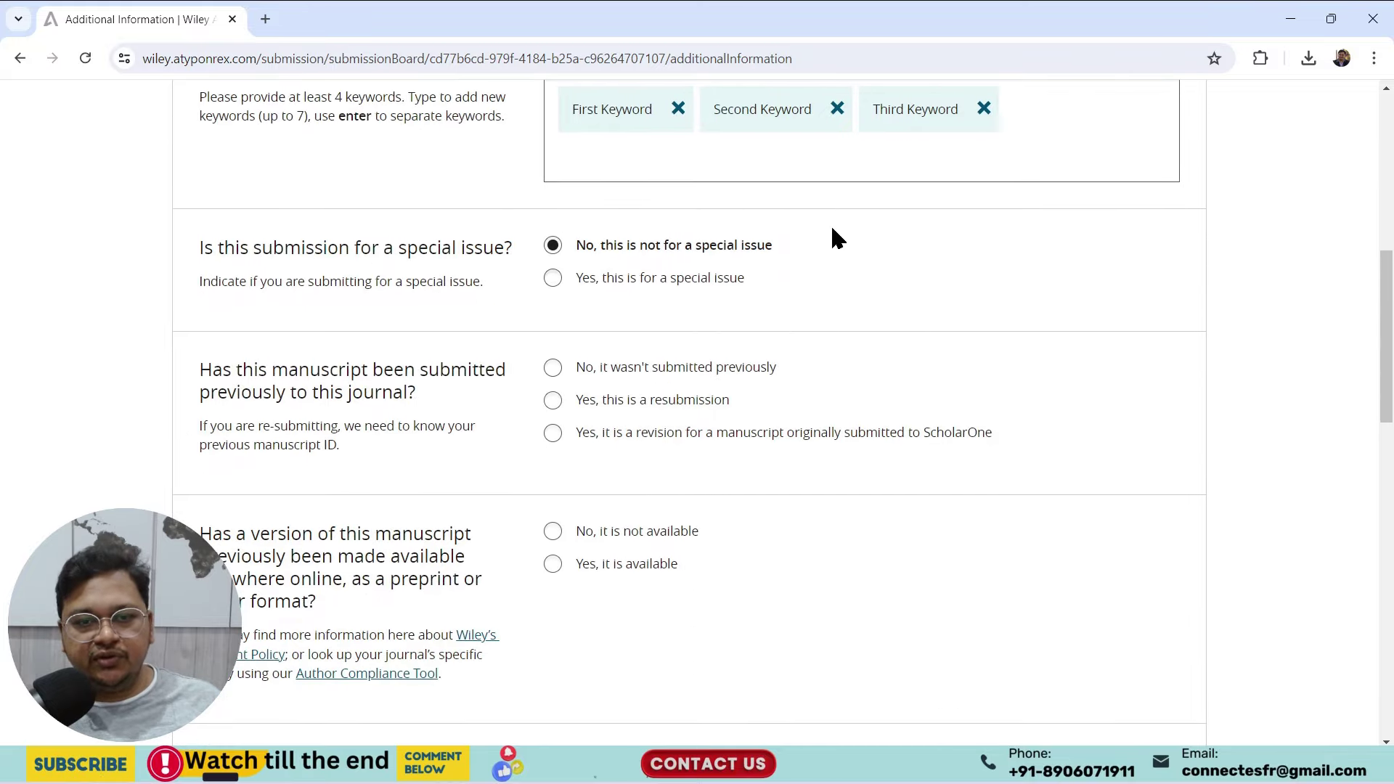
left_click(555, 277)
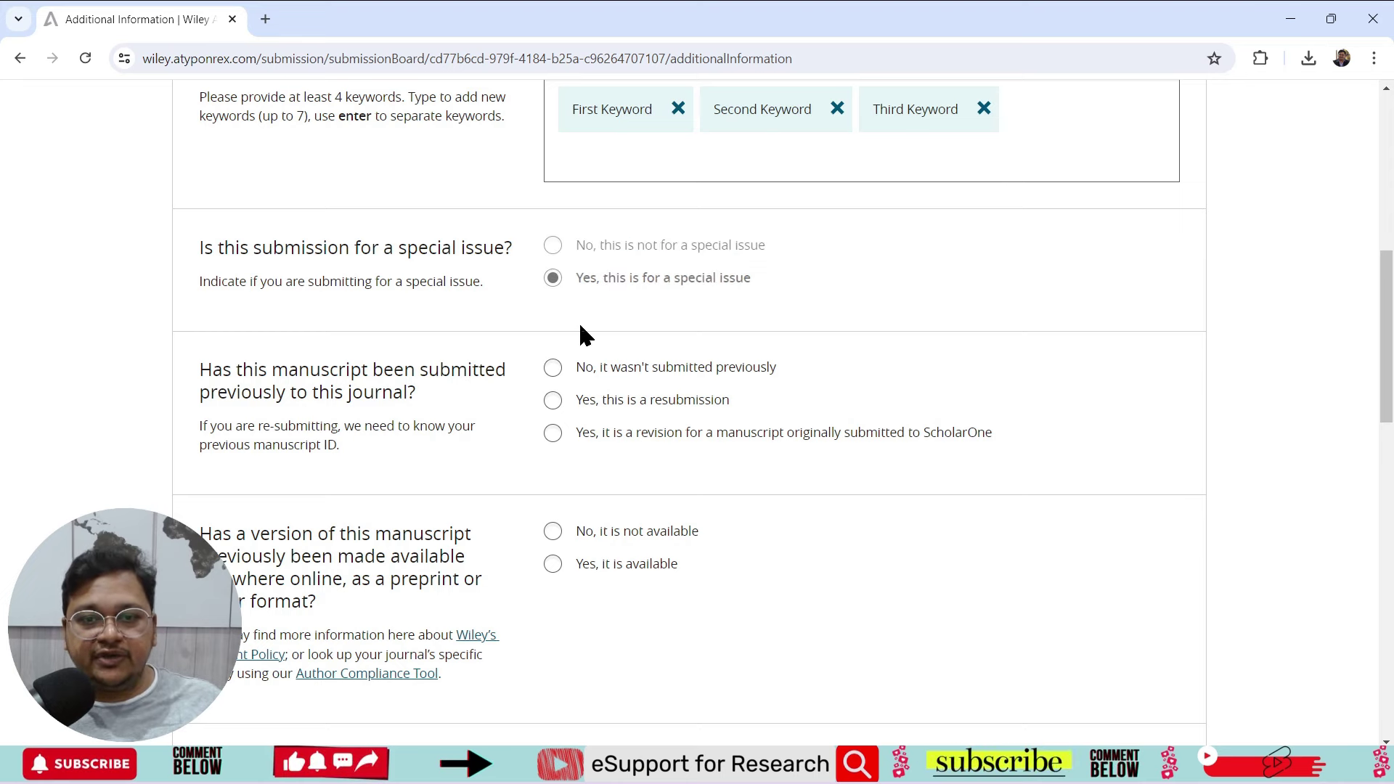
left_click(721, 381)
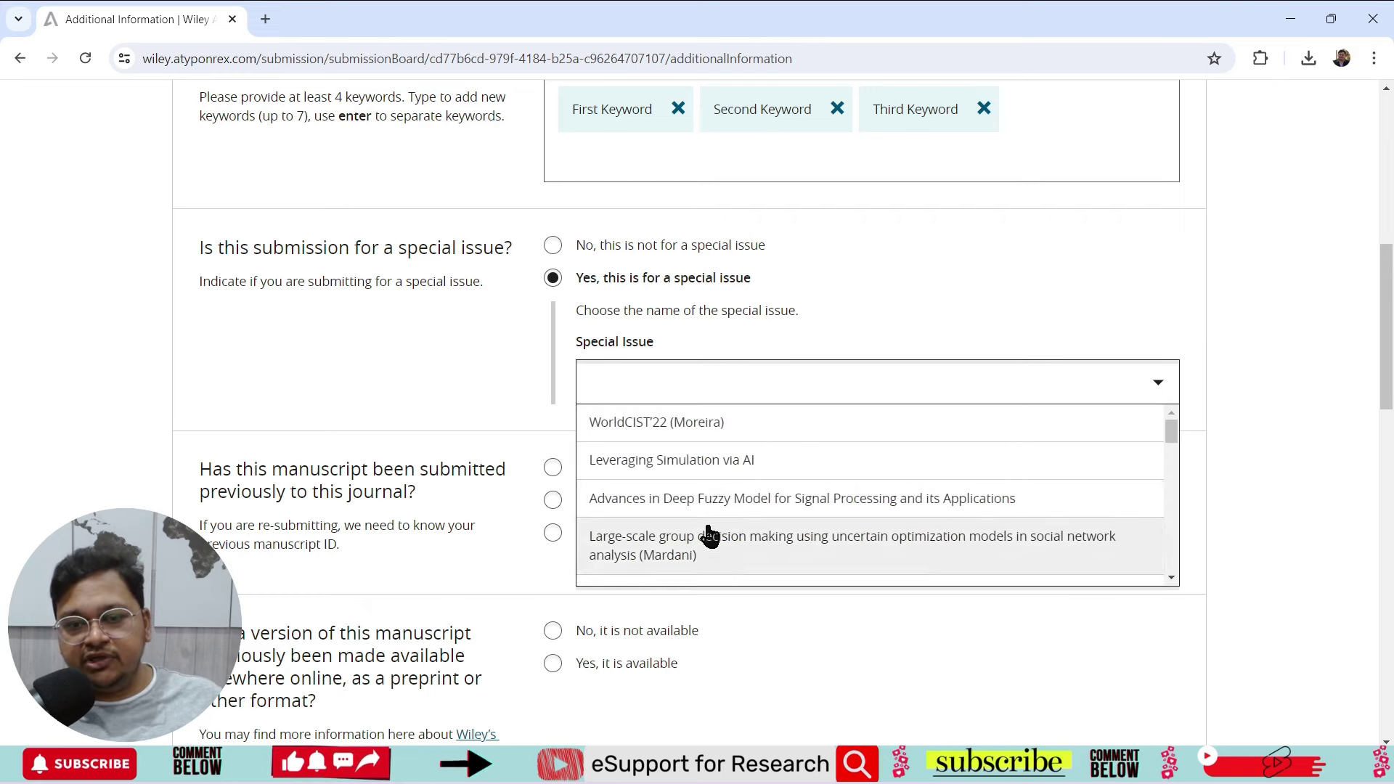
left_click(553, 244)
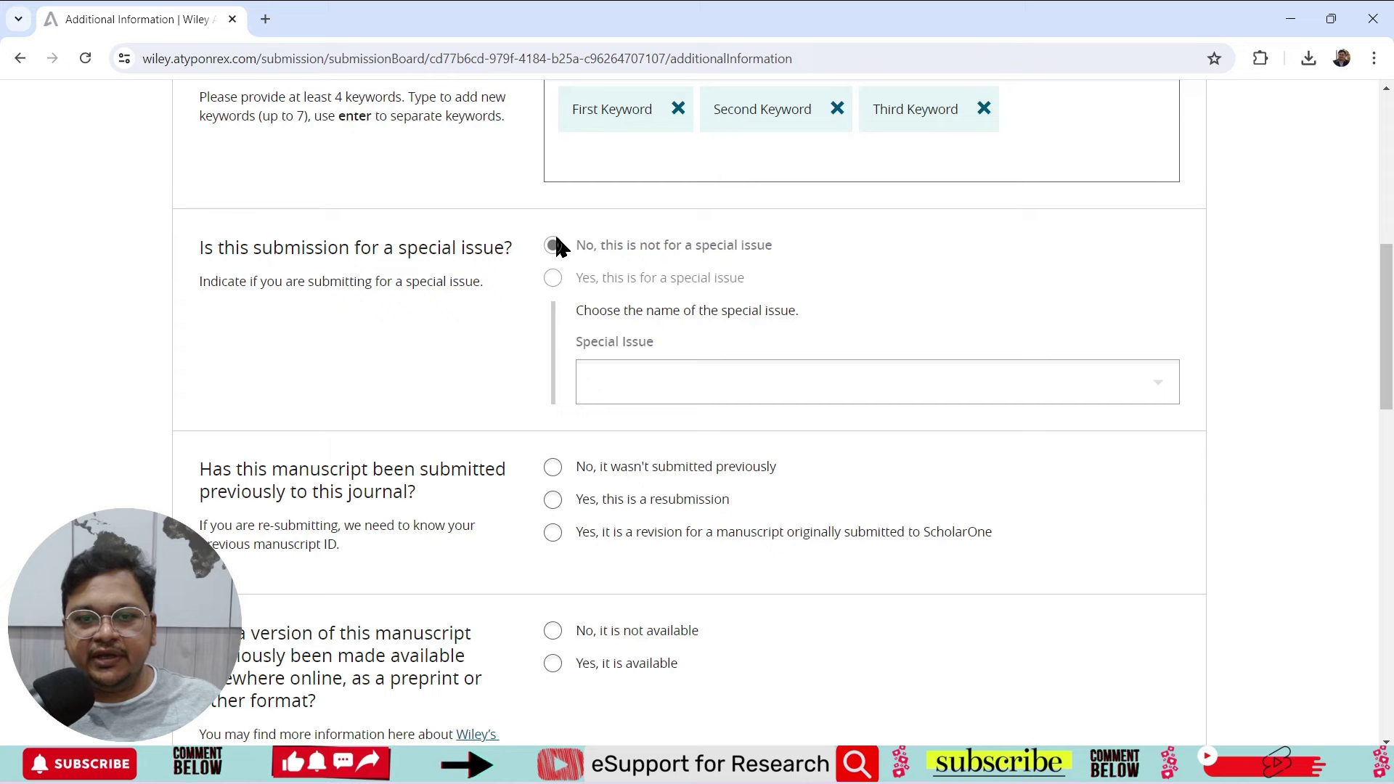
- Answer No to the questions on previous submission to this journal, availability elsewhere online, and making the research public as a preprint
scroll(363, 334, "down", 1)
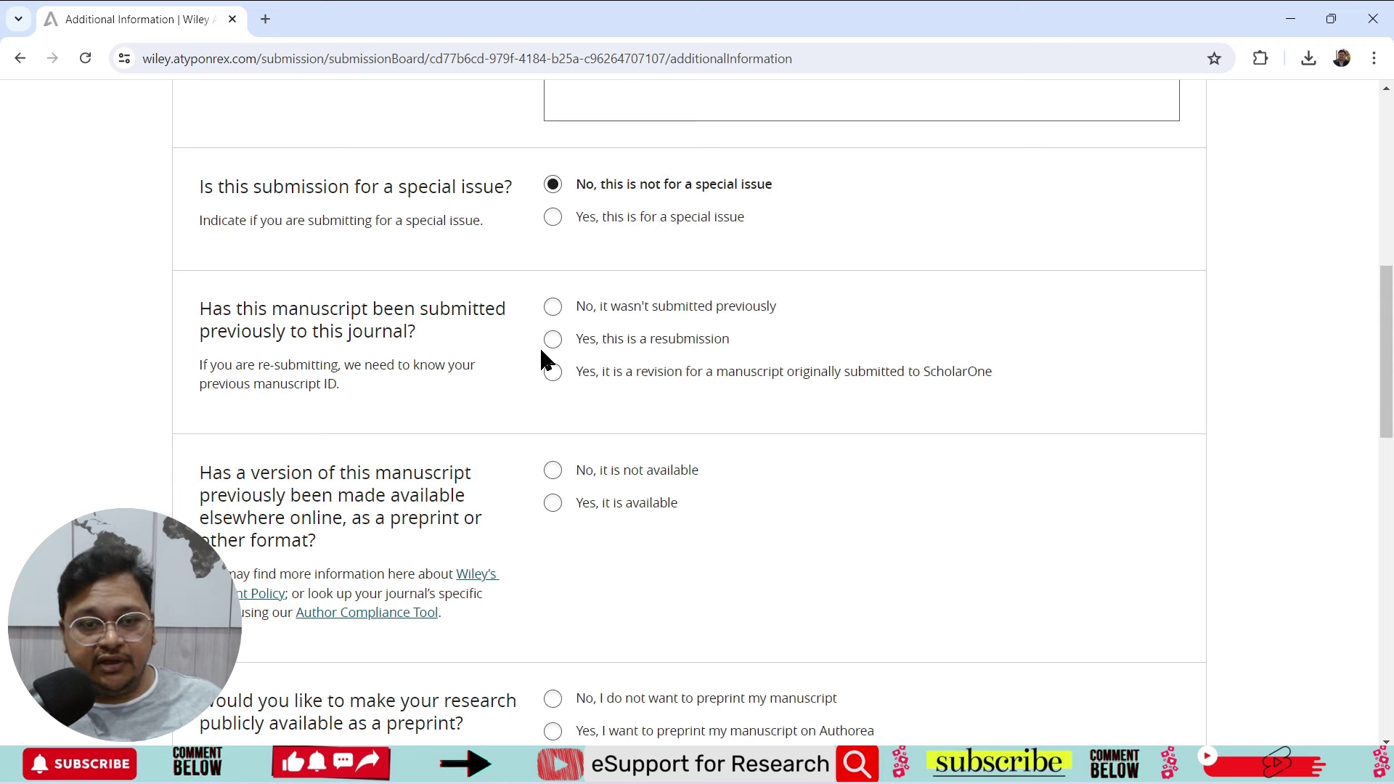
left_click(552, 308)
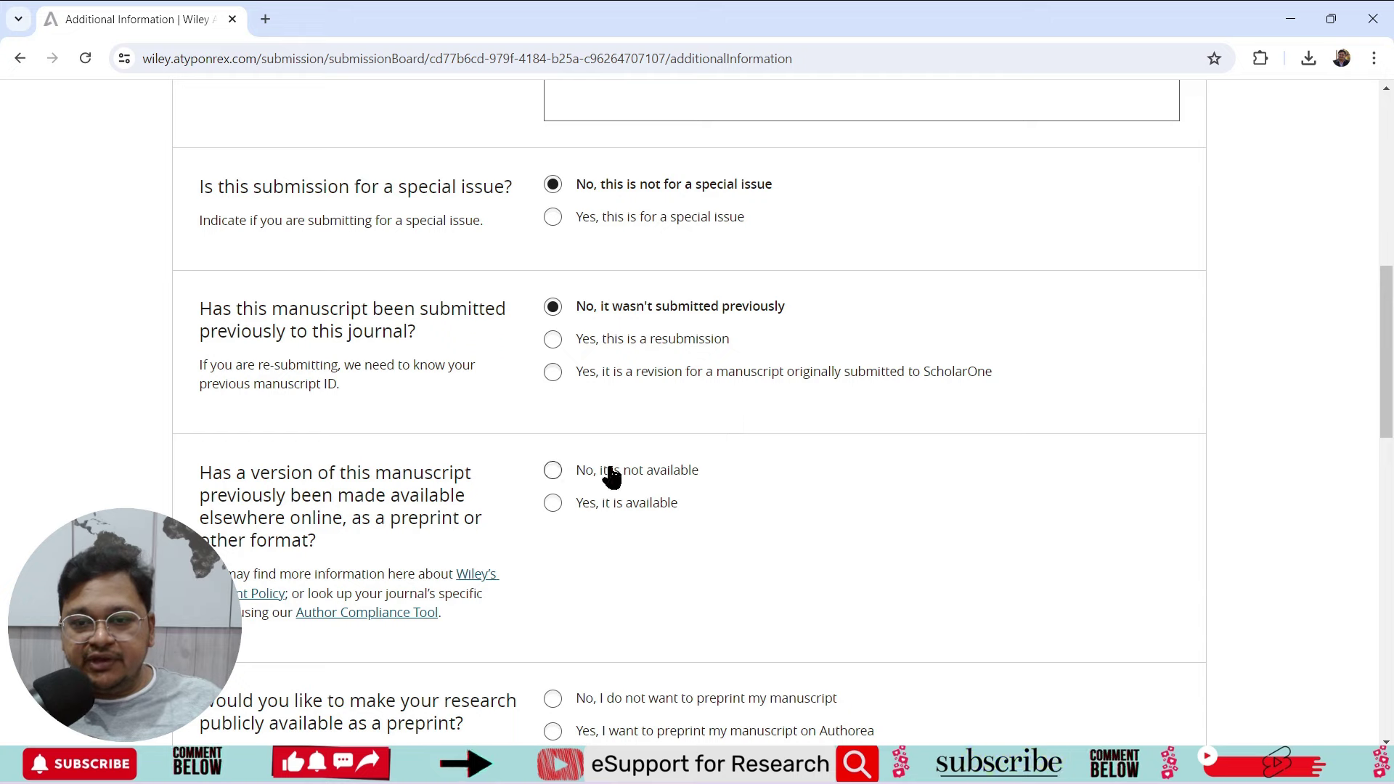
scroll(463, 364, "down", 2)
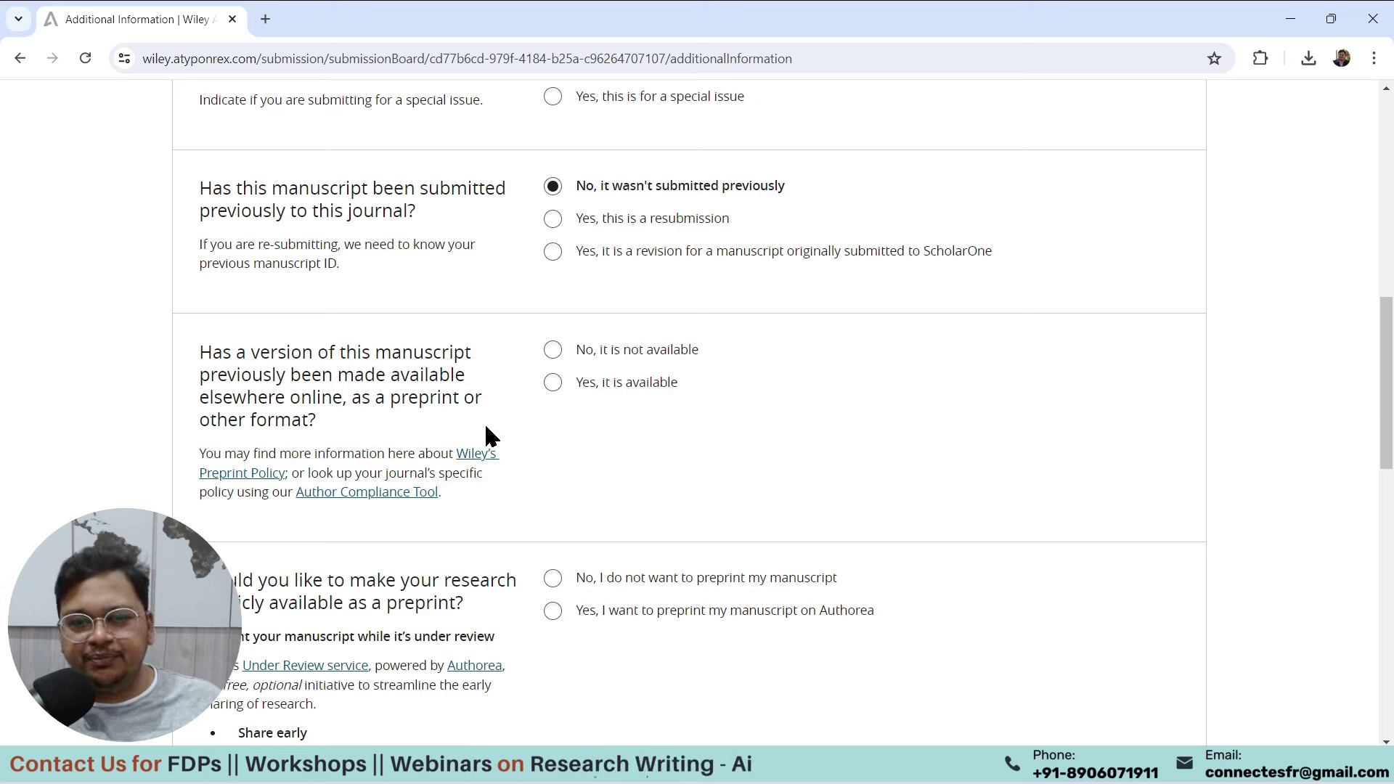
left_click(552, 351)
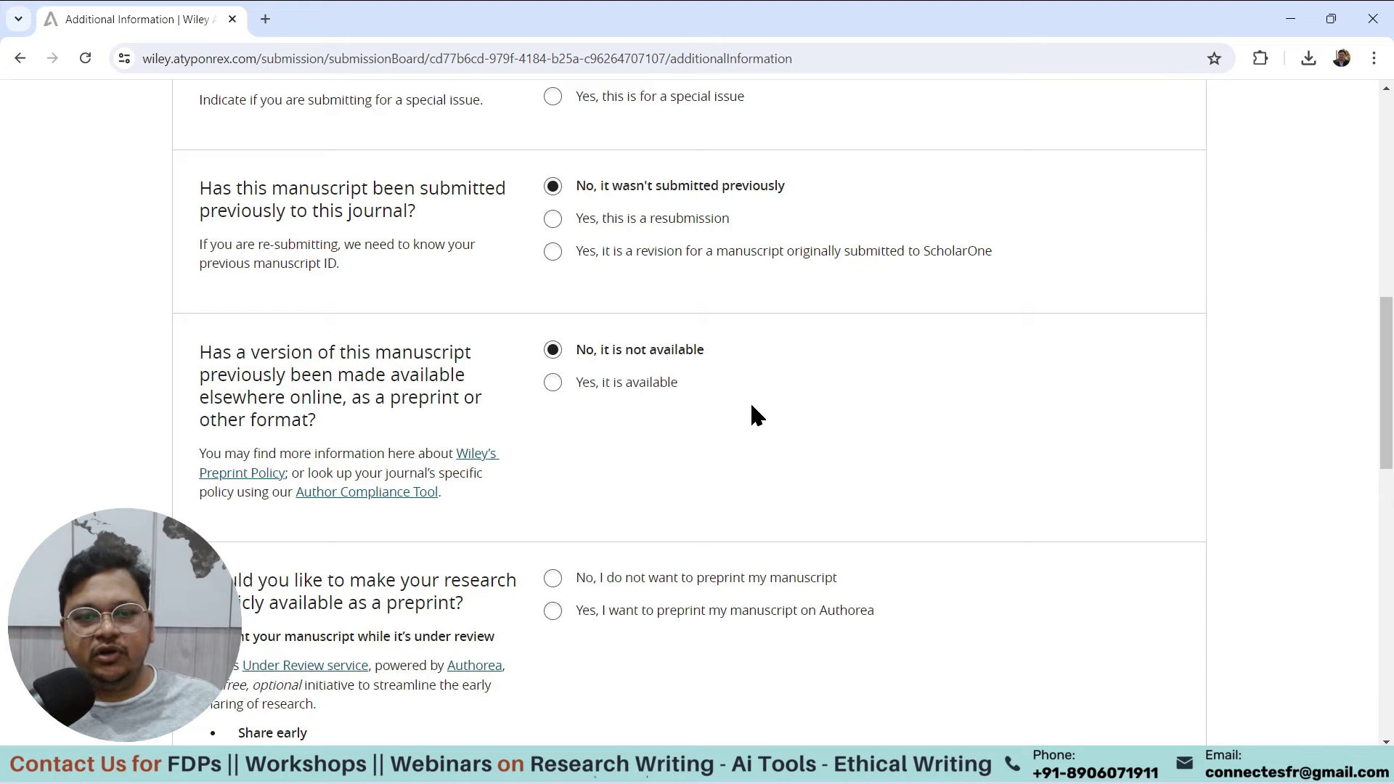
scroll(227, 427, "down", 3)
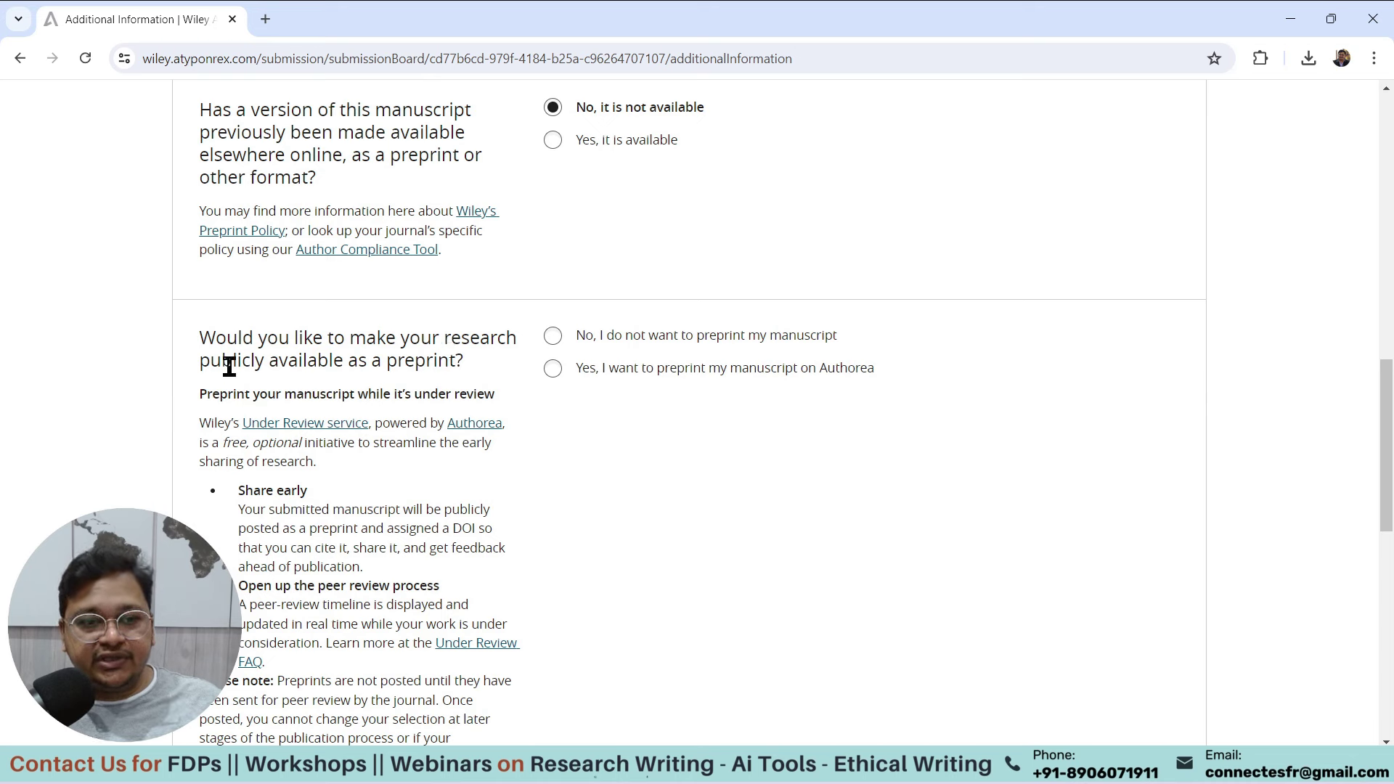
left_click(553, 337)
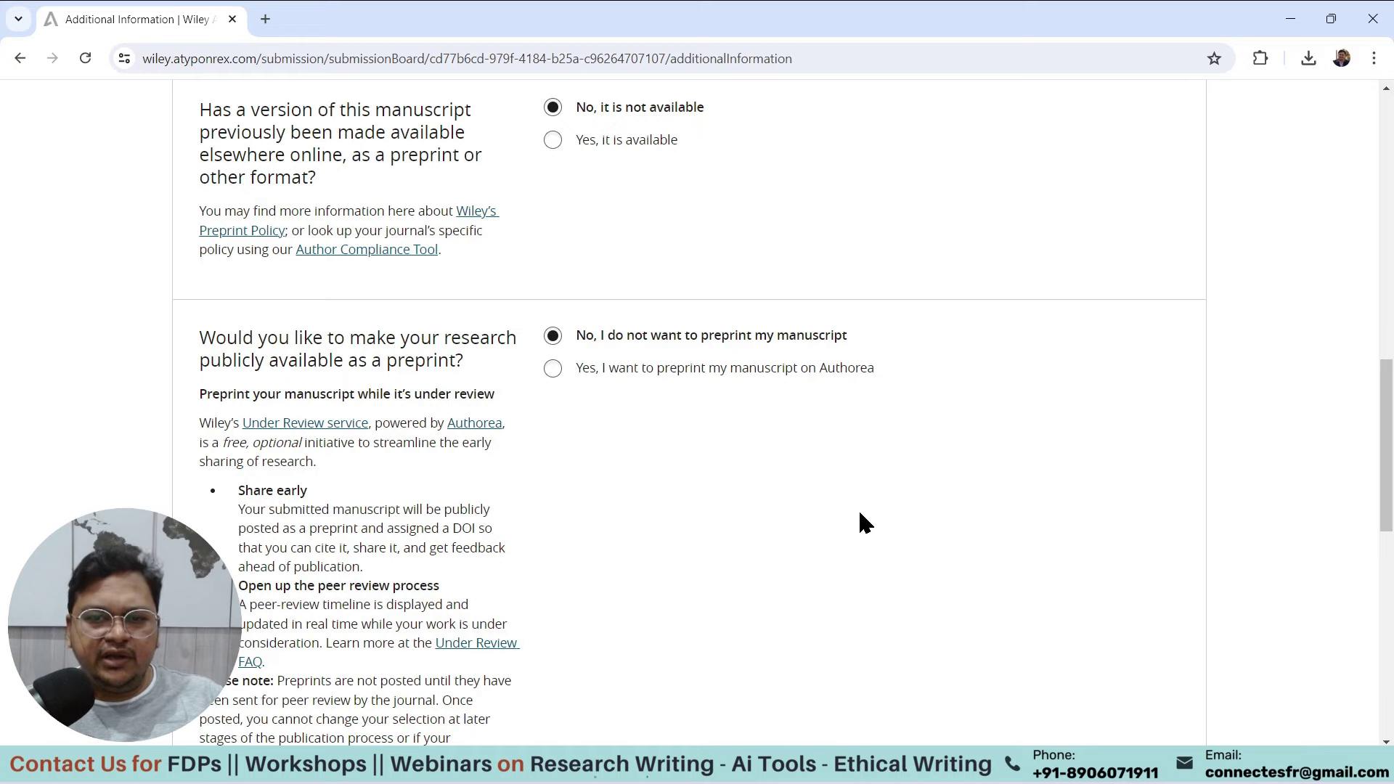
- Examine the optional Opposed Reviewers section and the cover letter file attached to the submission
scroll(893, 522, "down", 4)
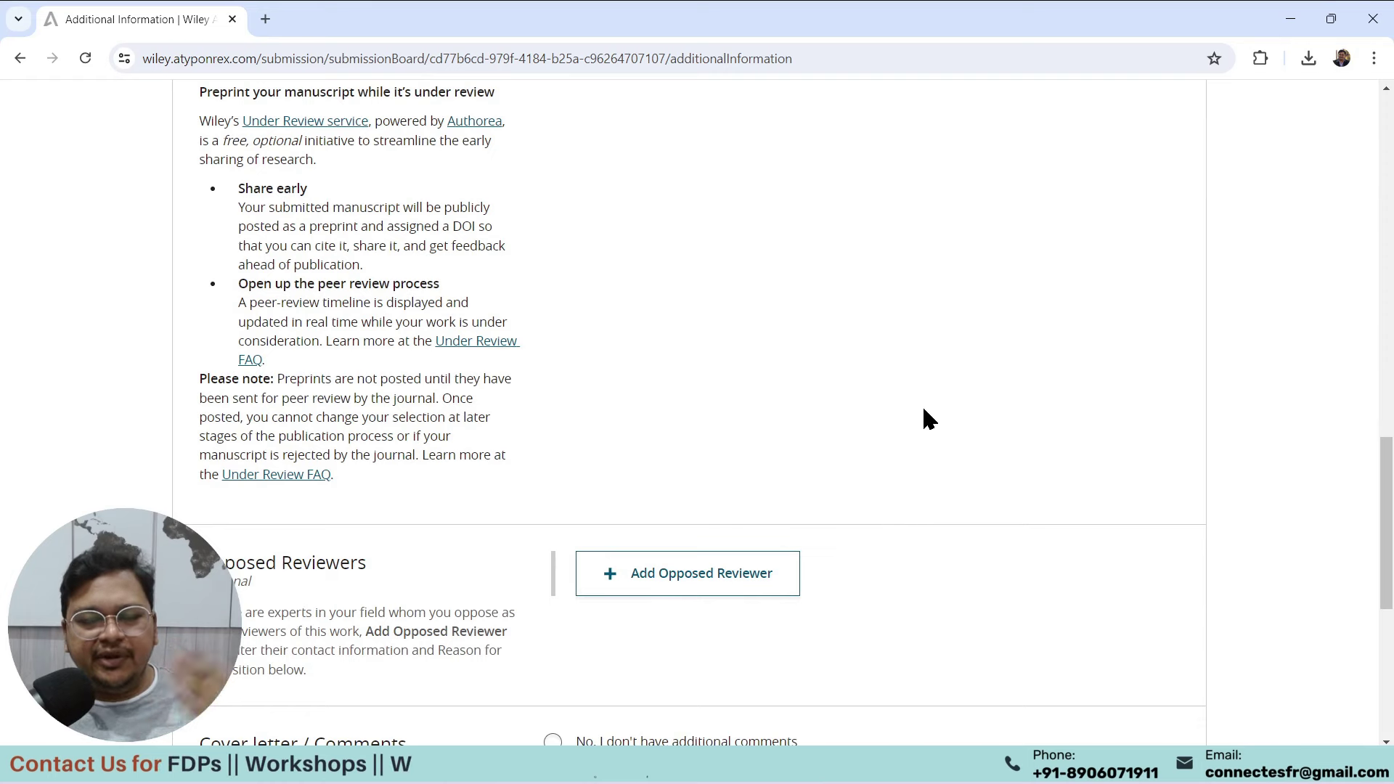
scroll(933, 419, "down", 3)
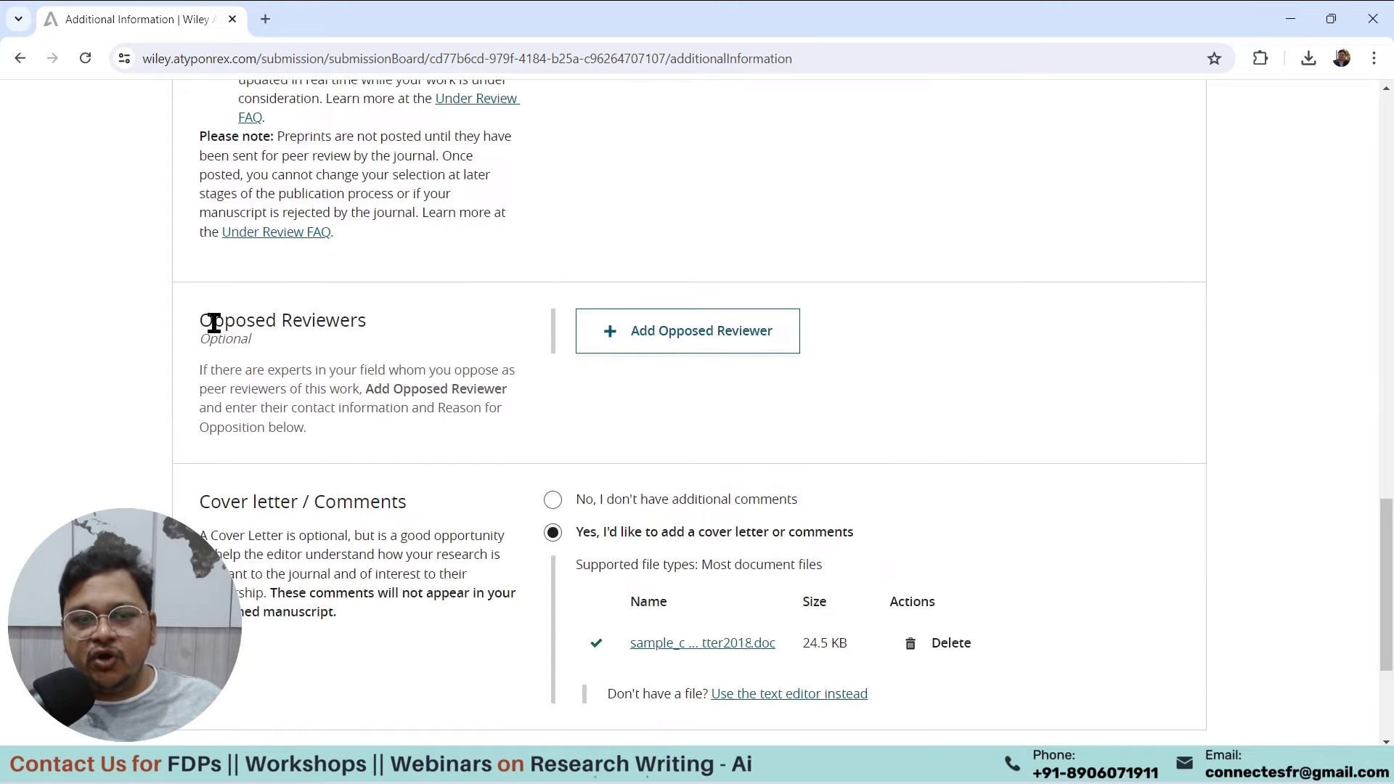
left_click_drag(212, 324, 411, 321)
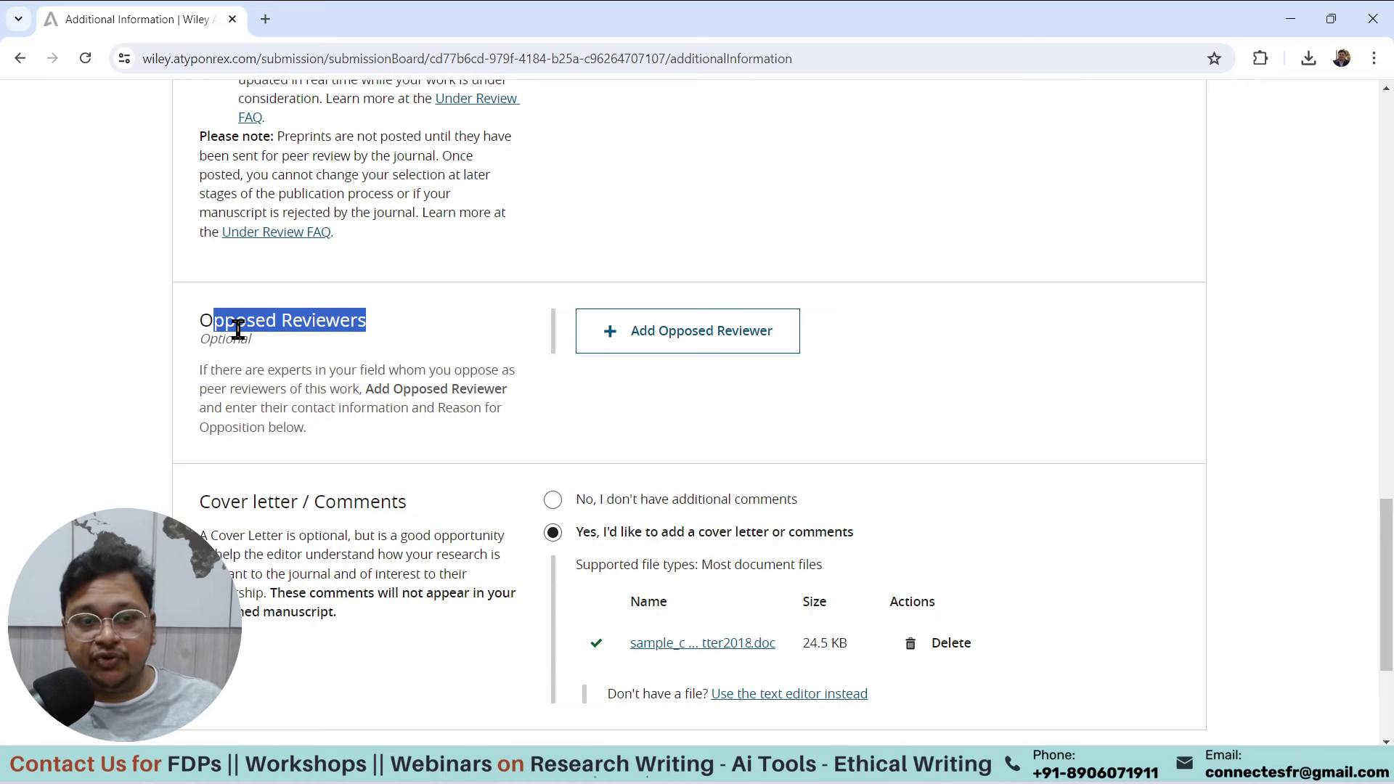
left_click(209, 320)
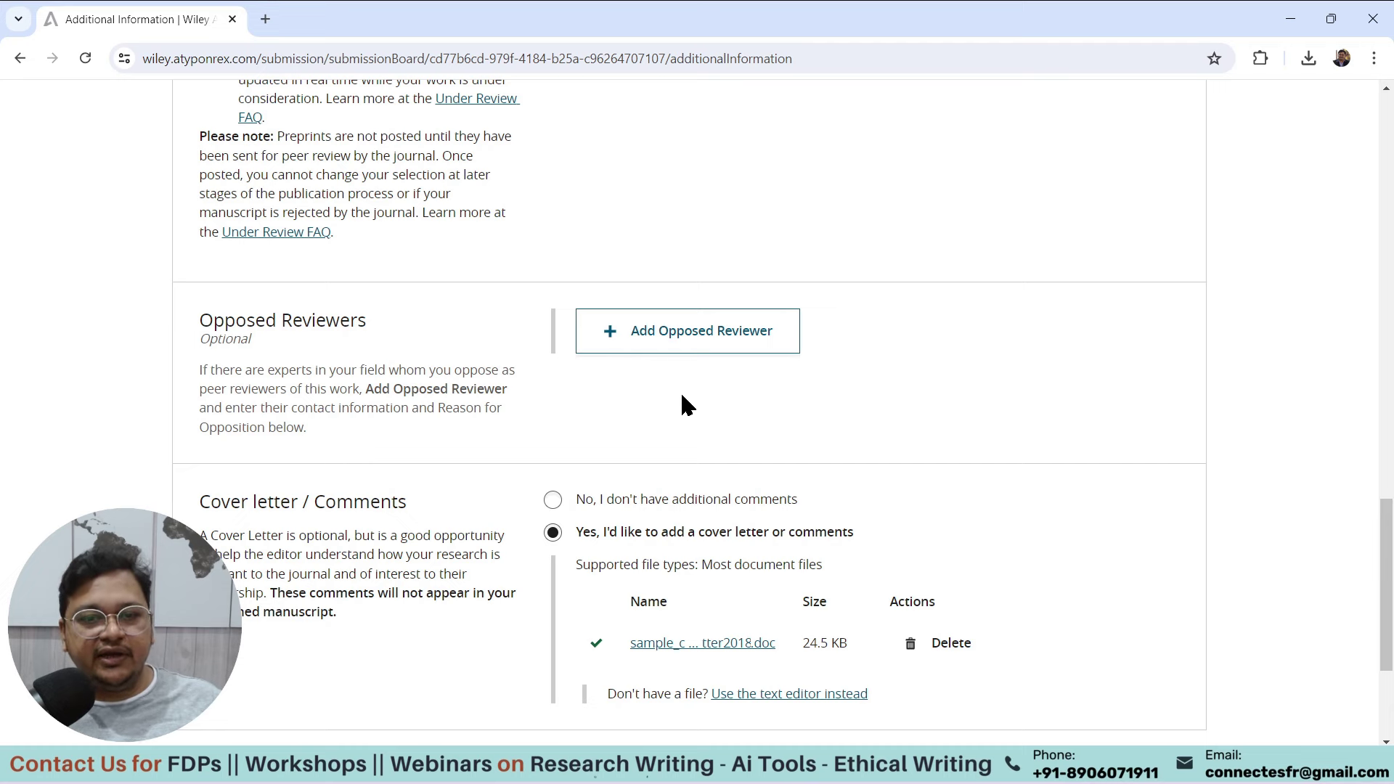
scroll(695, 347, "down", 2)
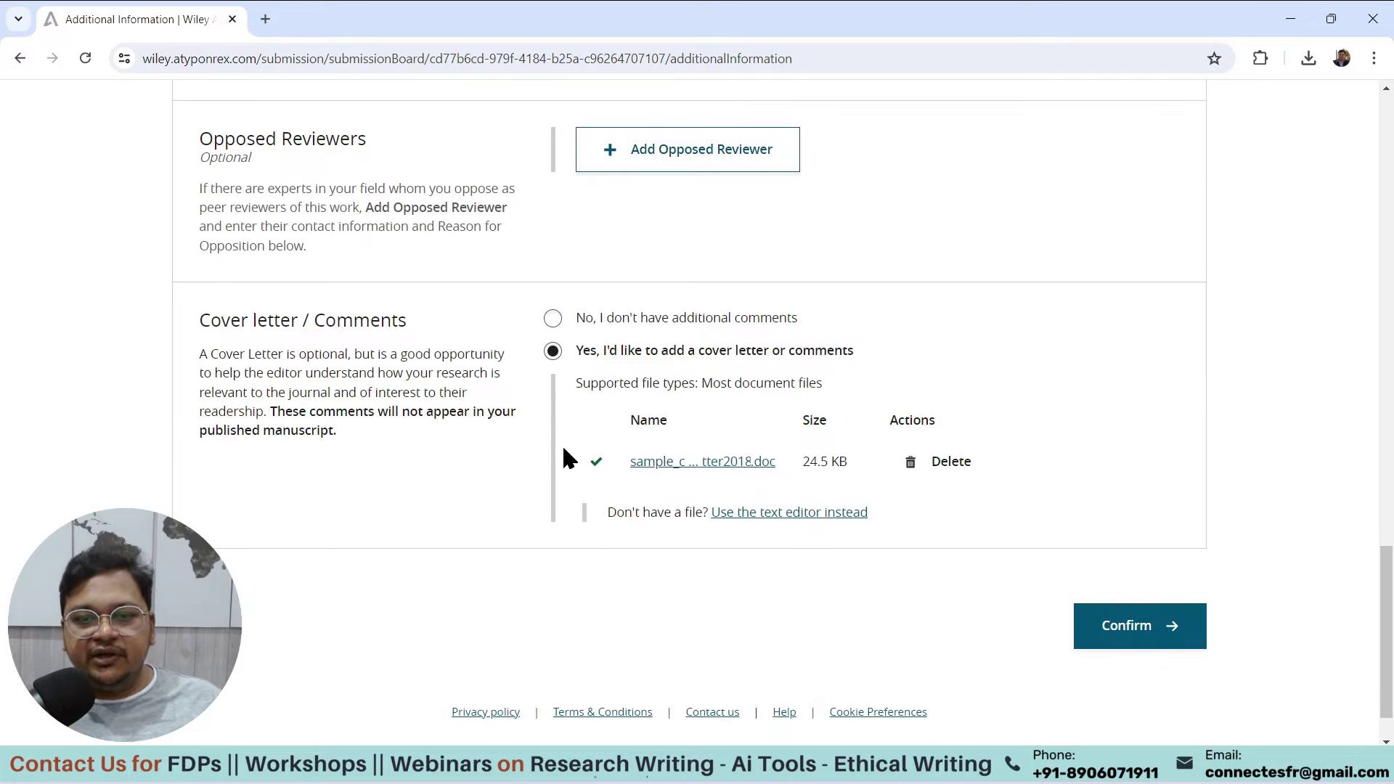
scroll(699, 477, "down", 1)
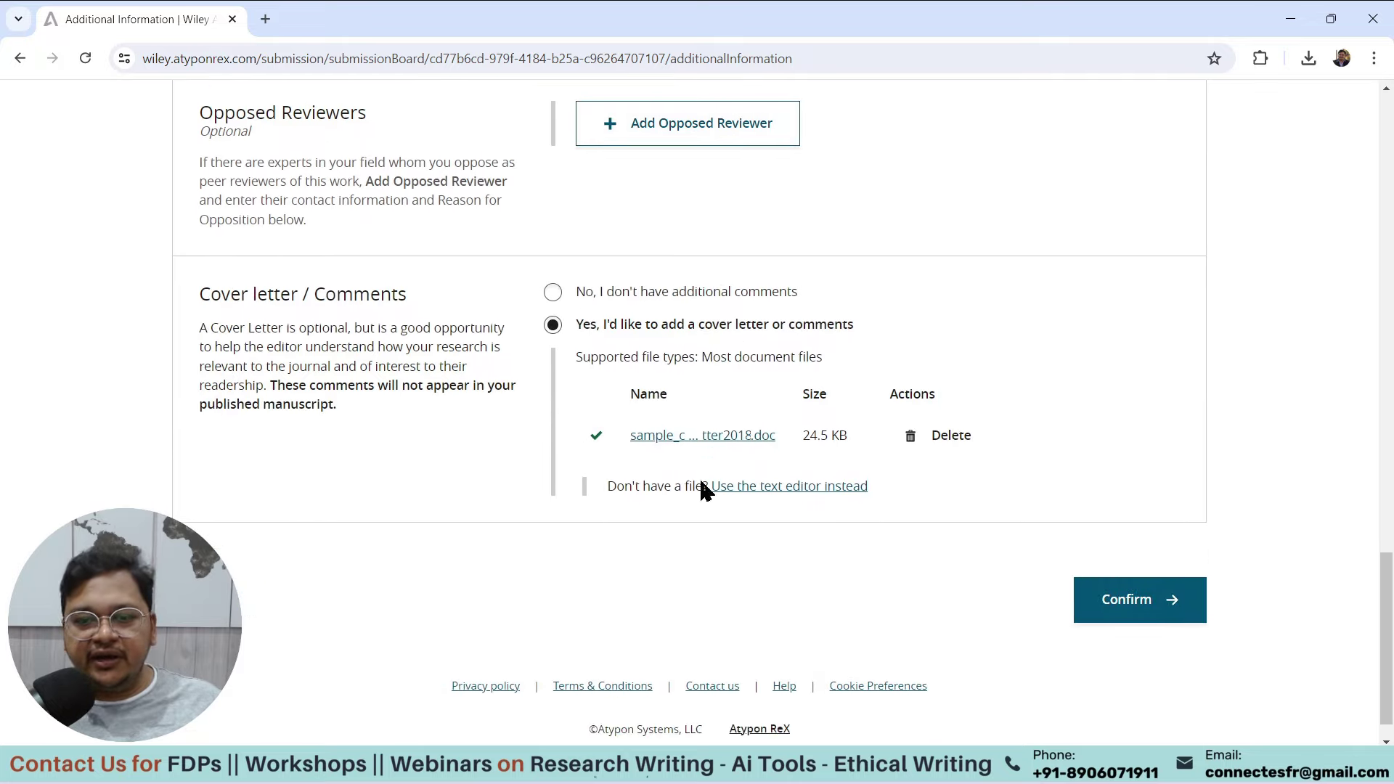
scroll(642, 501, "up", 3)
left_click_drag(1388, 576, 1389, 617)
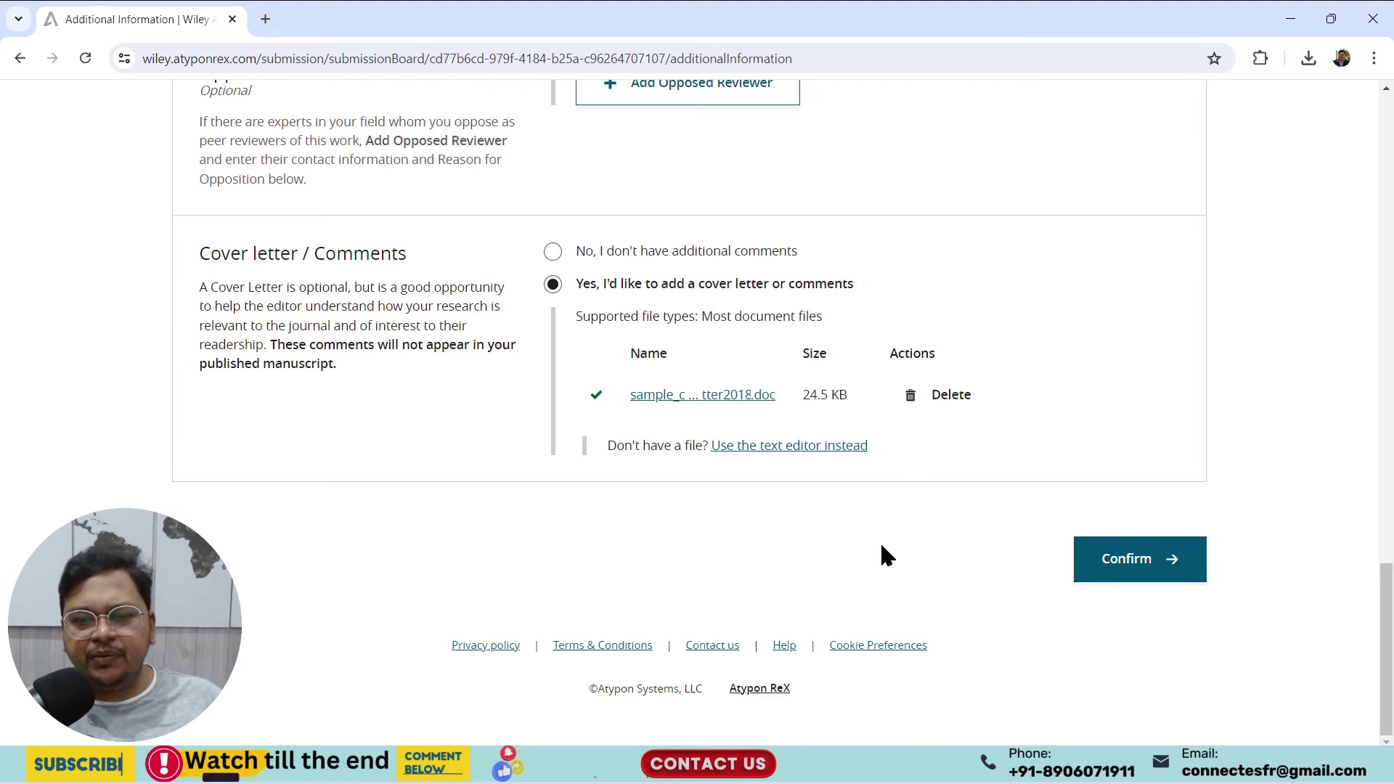
- Try to confirm the Additional Information stage and look through the answers given on the page
left_click(1133, 559)
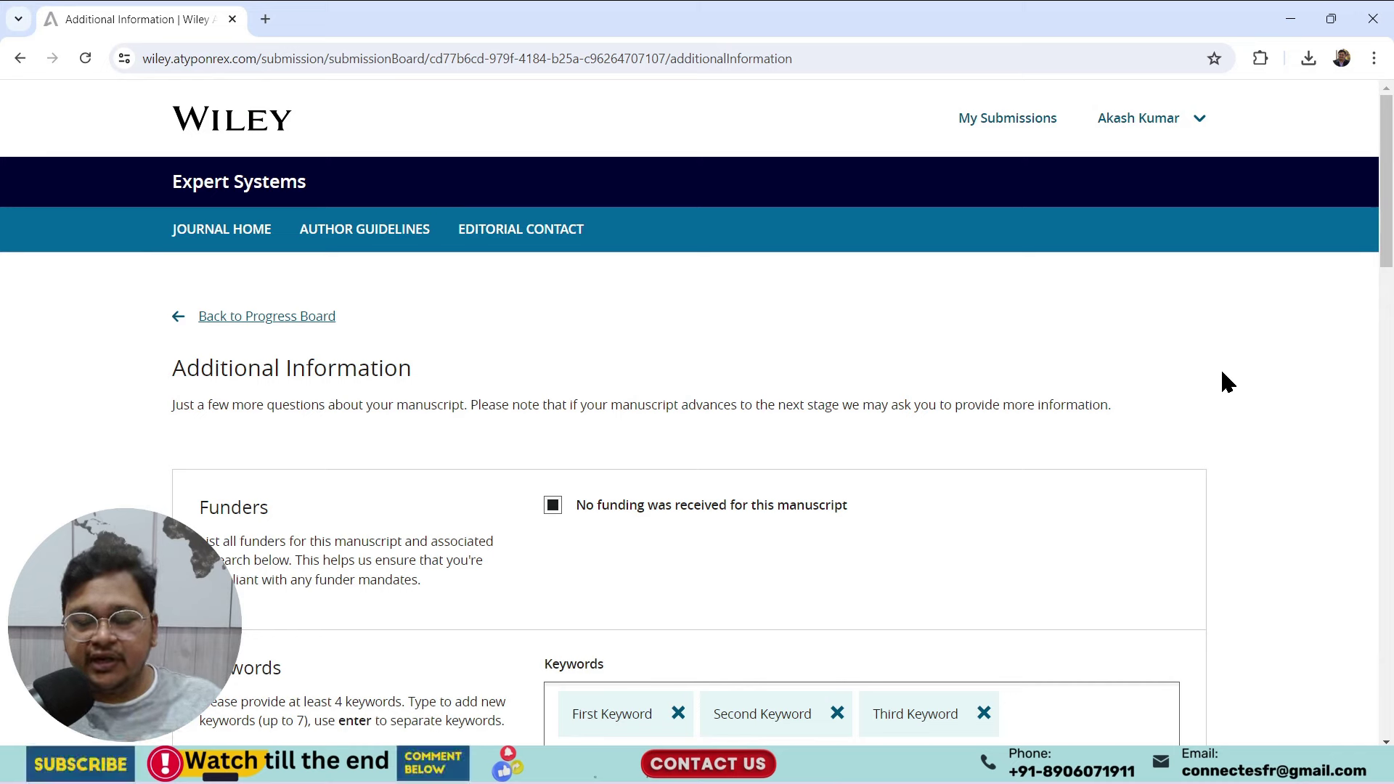
scroll(1157, 413, "down", 9)
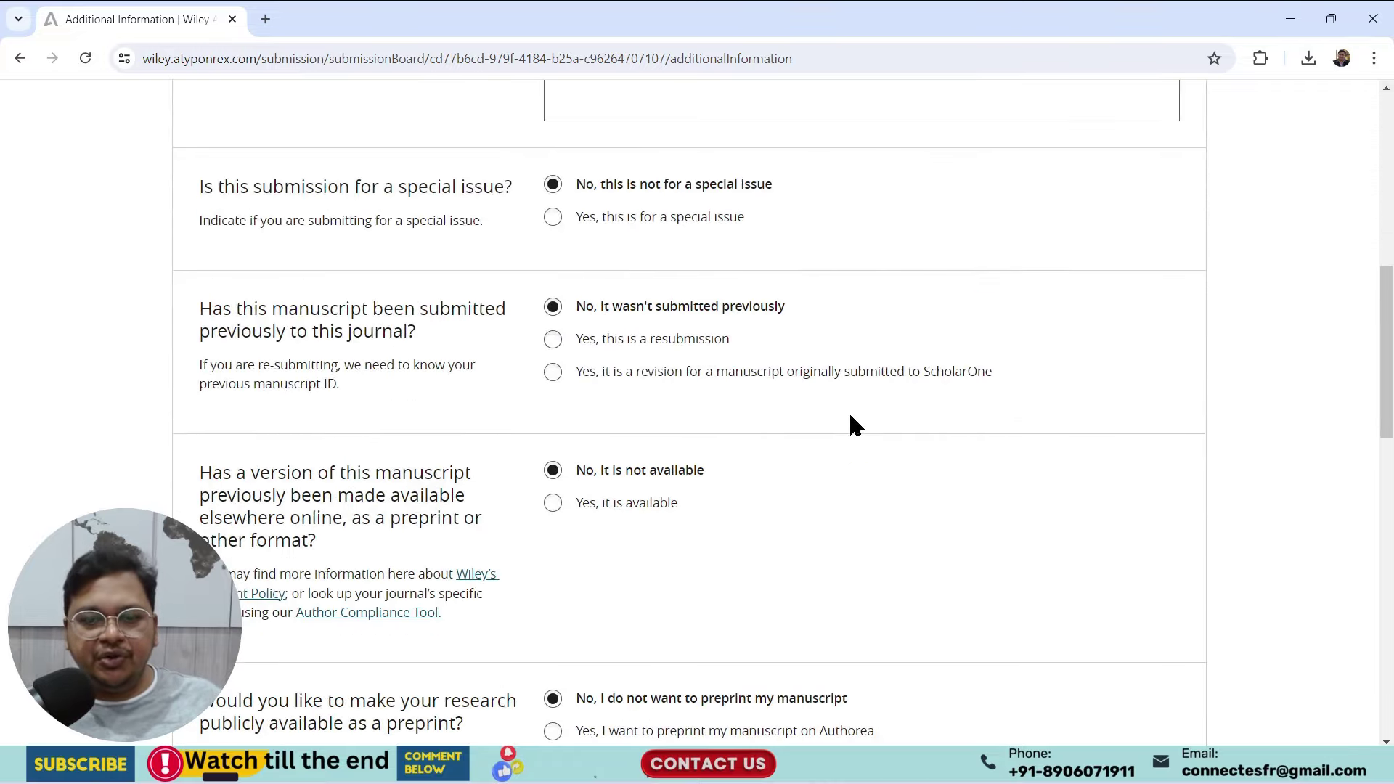
scroll(1123, 610, "down", 10)
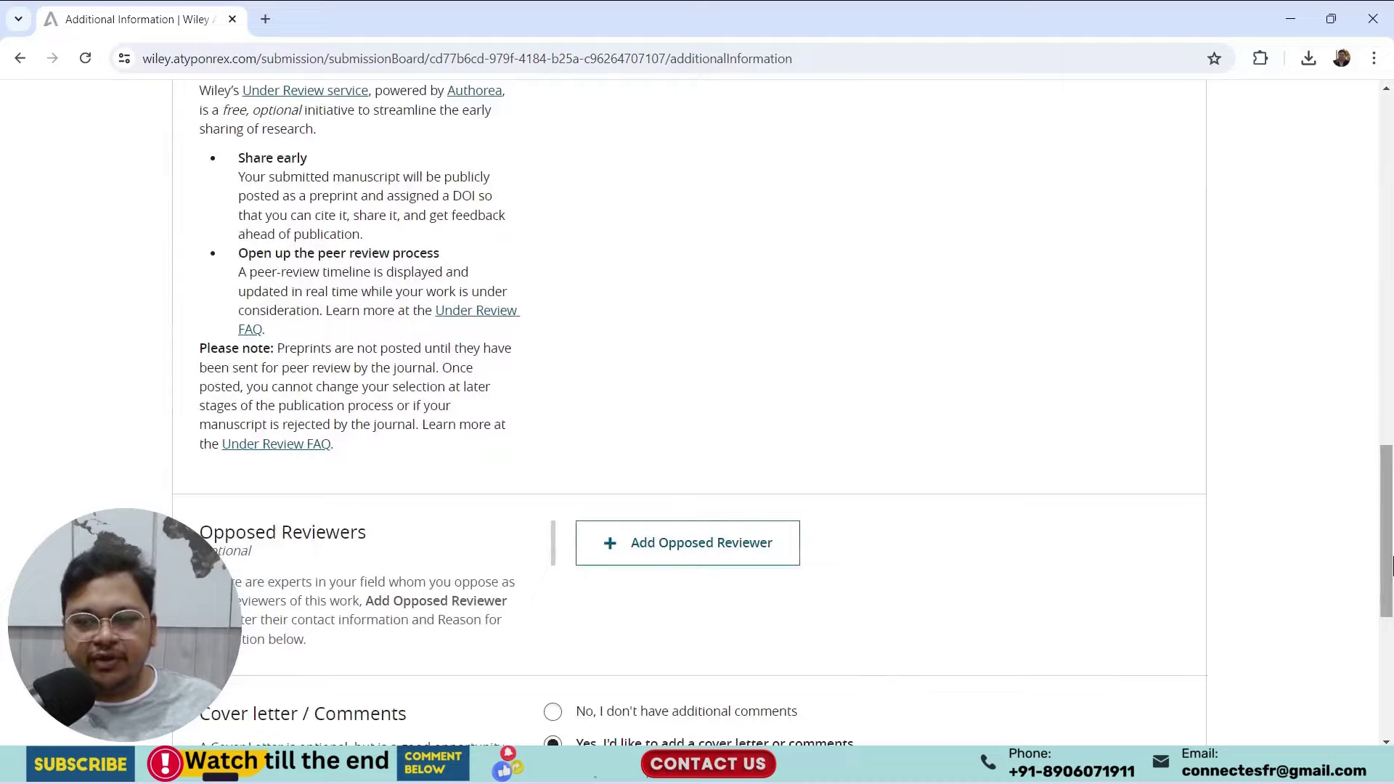
left_click_drag(1392, 558, 1392, 269)
- Delete the draft Expert Systems submission "Paper Title* (use style: paper title)" from My Submissions and confirm the deletion
left_click(1006, 120)
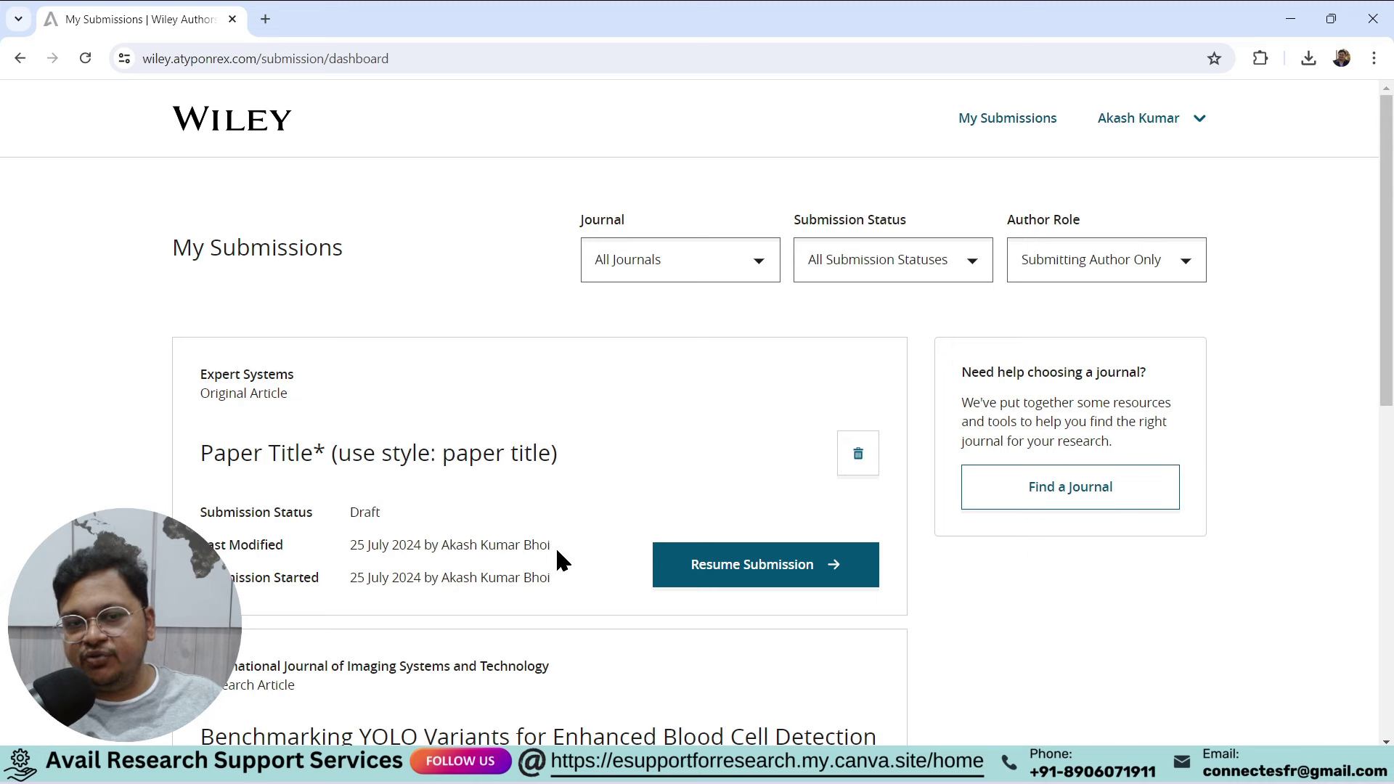
left_click(859, 457)
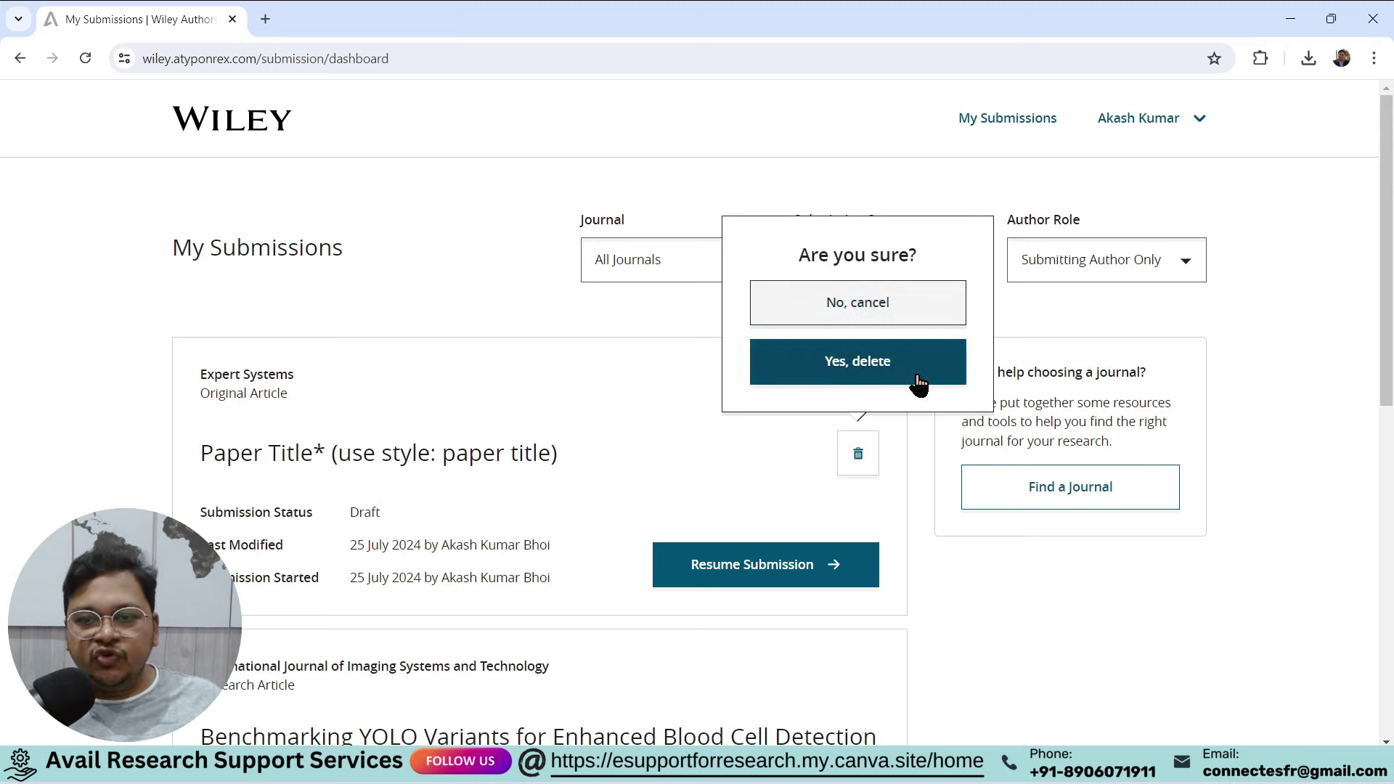
left_click(854, 368)
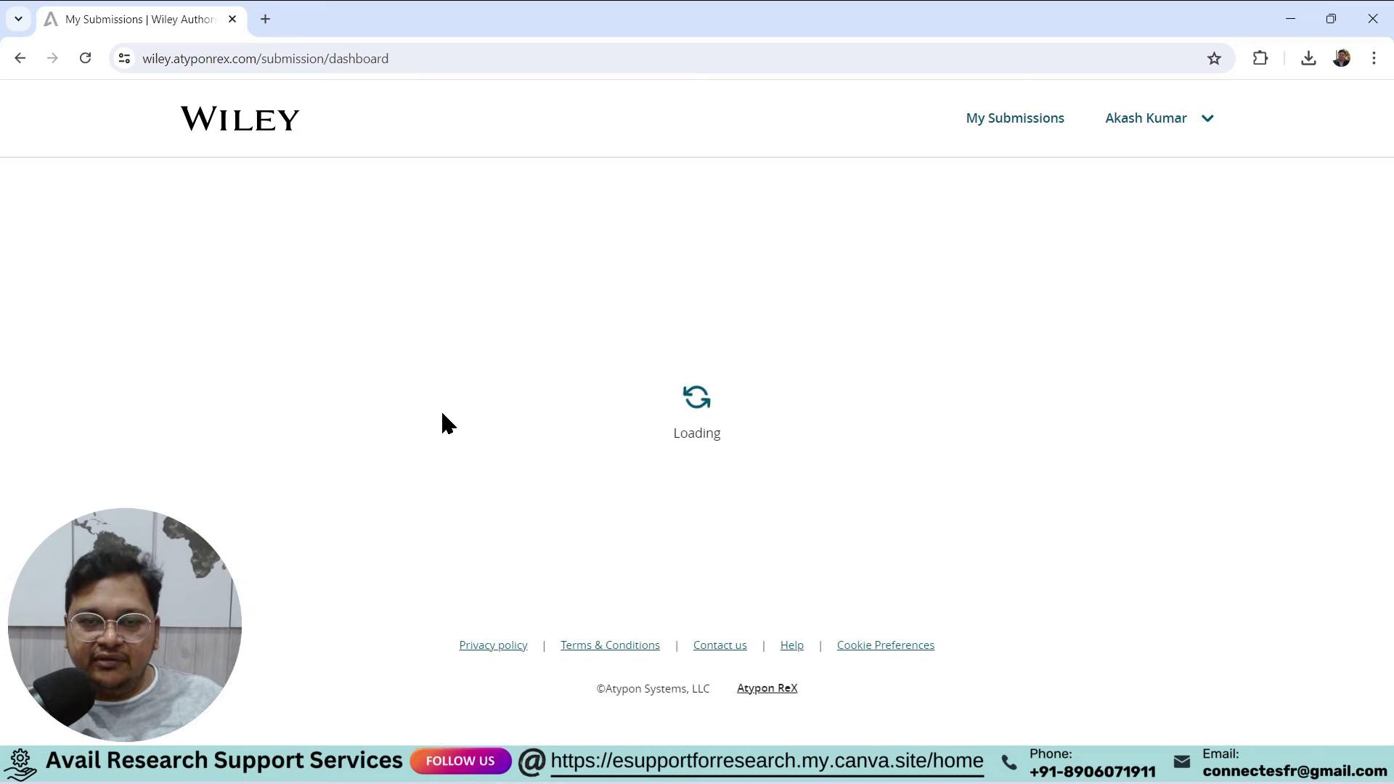
- Sign out of the Wiley author account
left_click(1200, 118)
left_click(1123, 305)
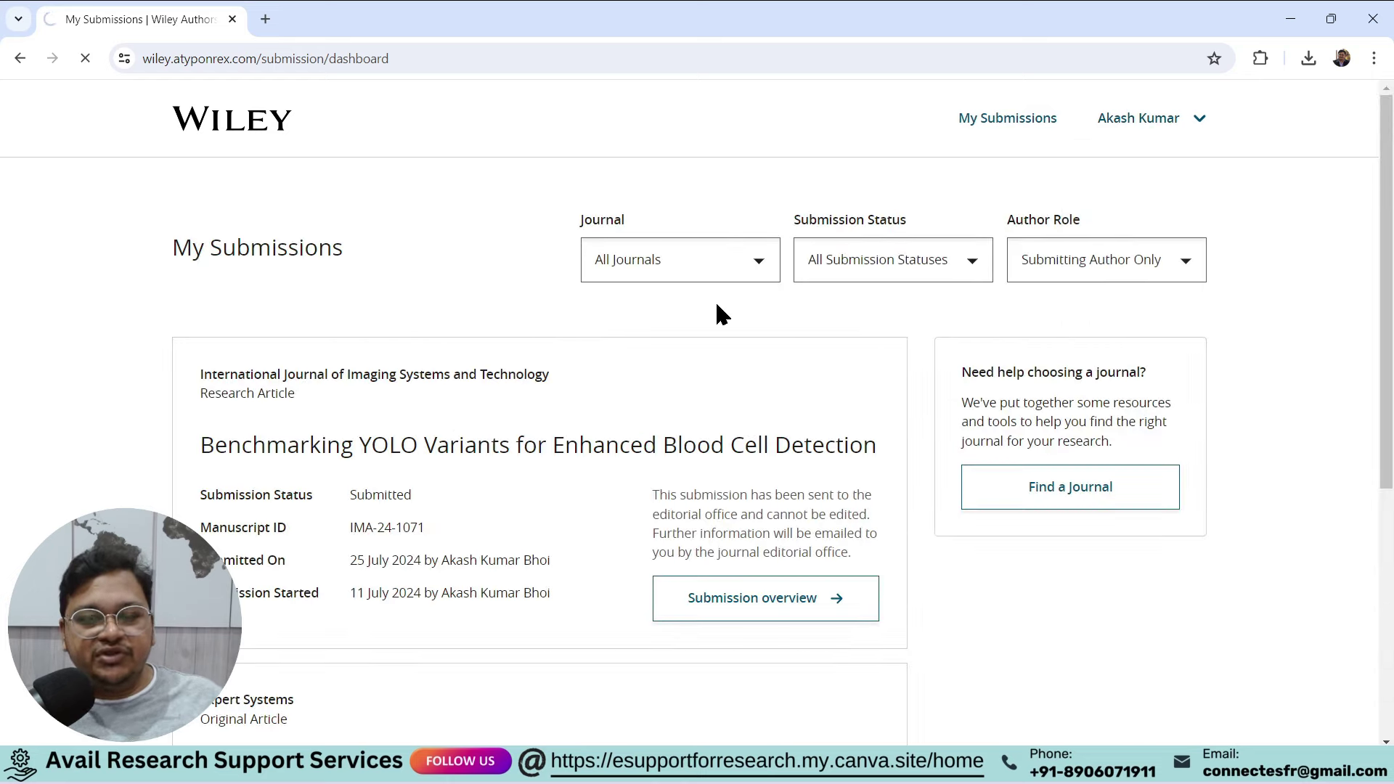